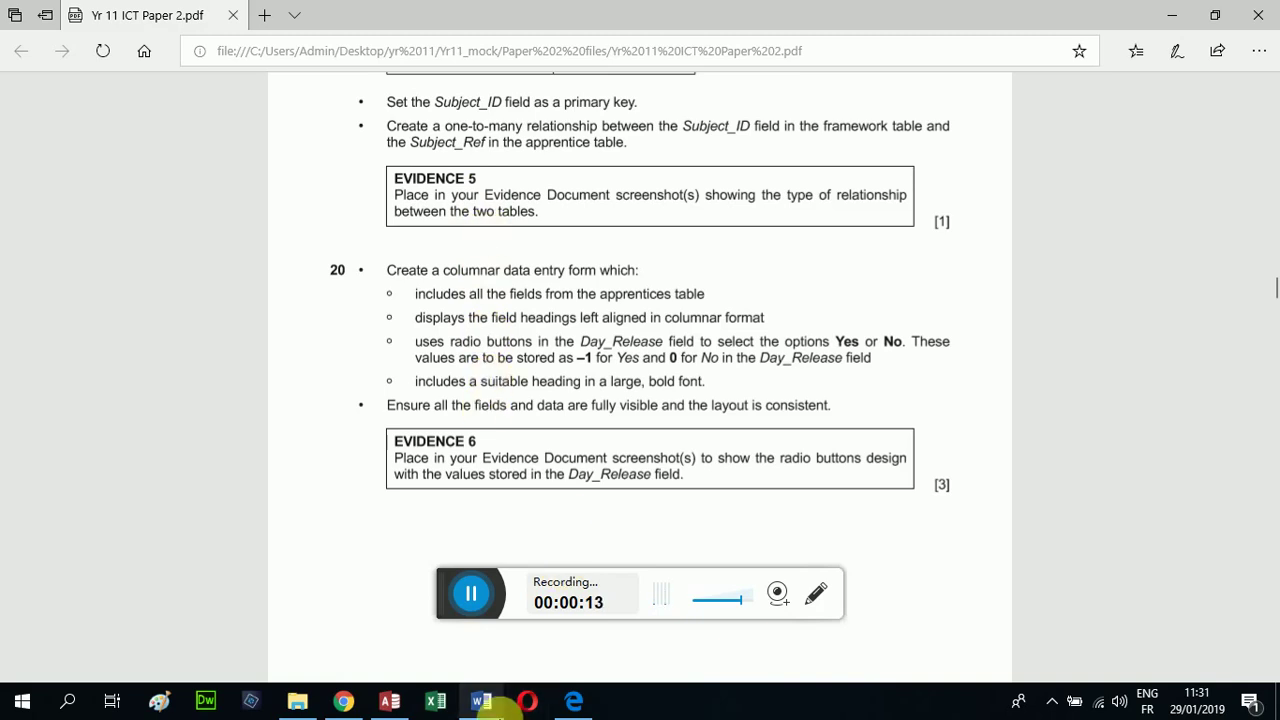
Step: Switch to the Access database and start the Form Wizard based on the J228APPRENTICES table
{"action": "left_click", "coordinate": [388, 700]}
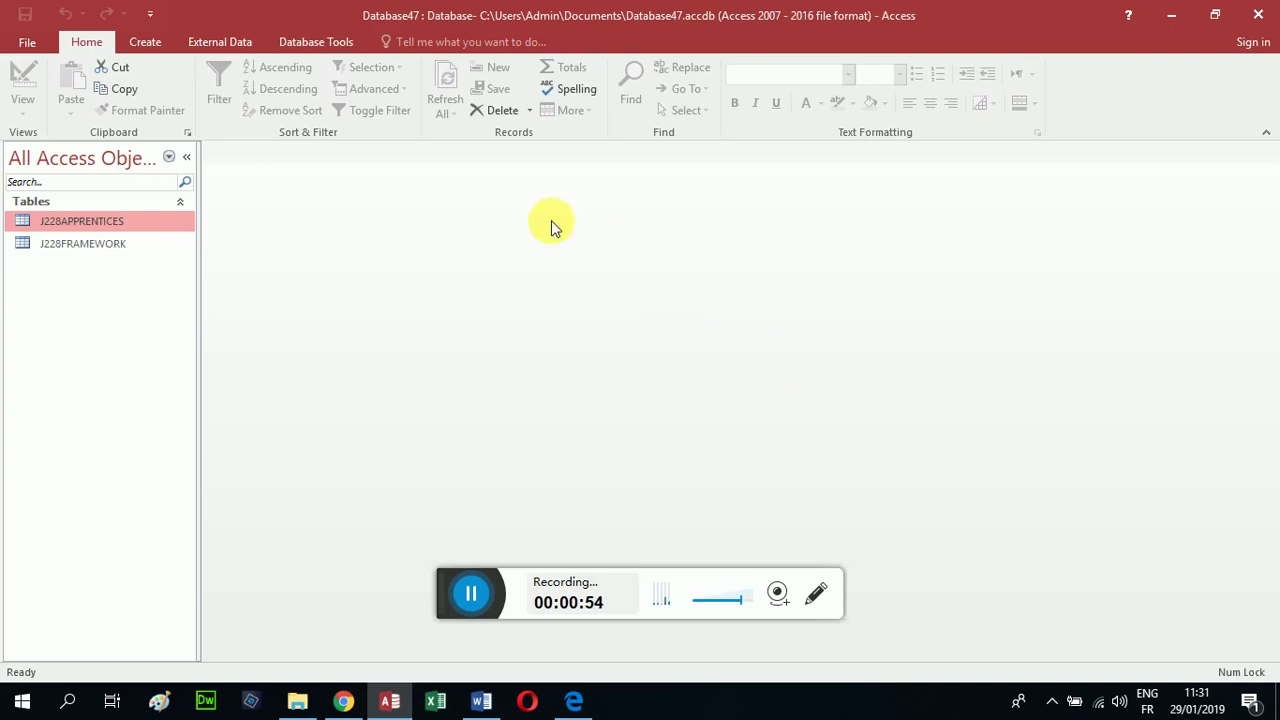
{"action": "left_click", "coordinate": [27, 44]}
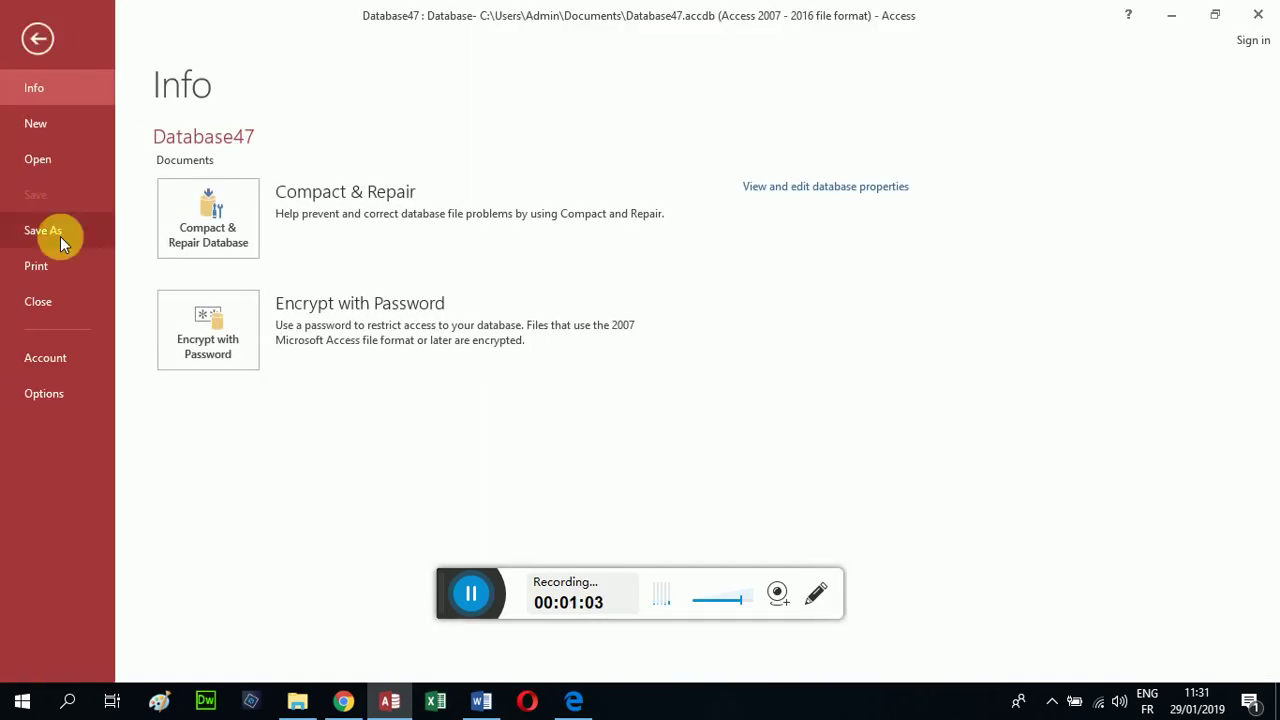
{"action": "left_click", "coordinate": [37, 34]}
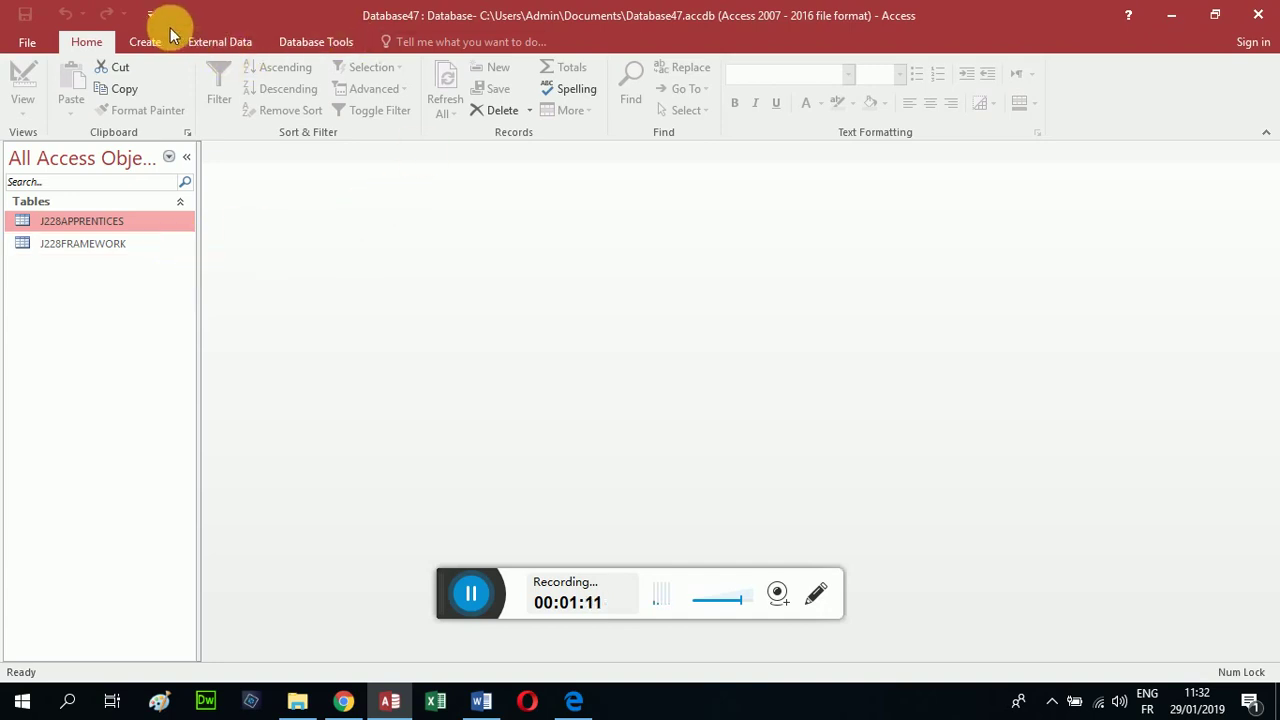
{"action": "left_click", "coordinate": [145, 42]}
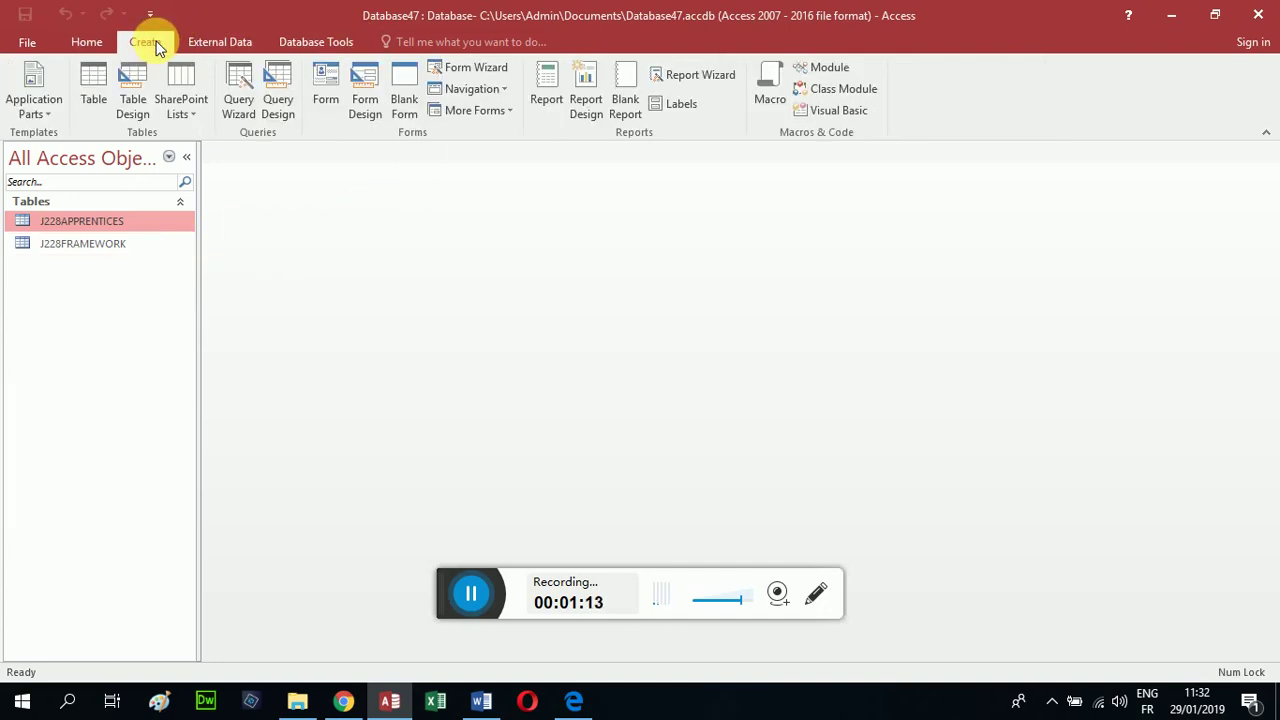
{"action": "left_click", "coordinate": [483, 78]}
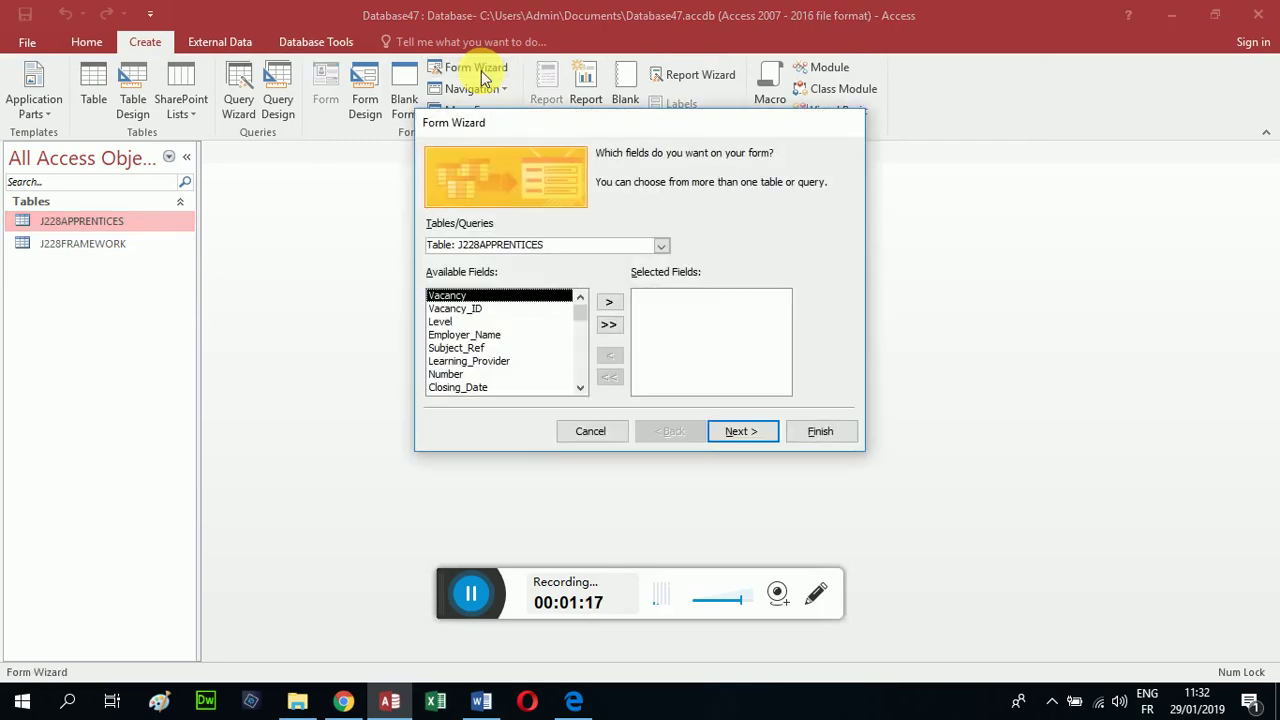
Step: Check question 20 in the exam paper PDF, and add all fields of the J228APPRENTICES table to the form
{"action": "left_click", "coordinate": [575, 703]}
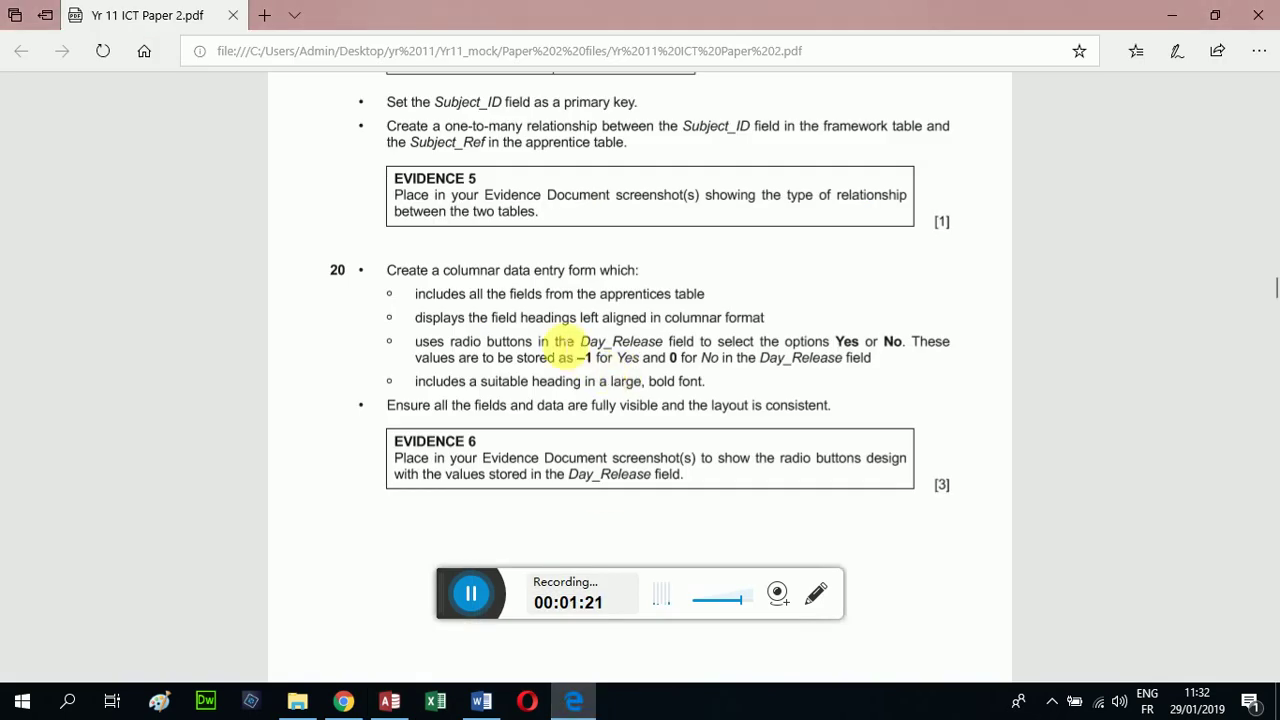
{"action": "scroll", "coordinate": [560, 348], "scroll_direction": "down", "scroll_amount": 1}
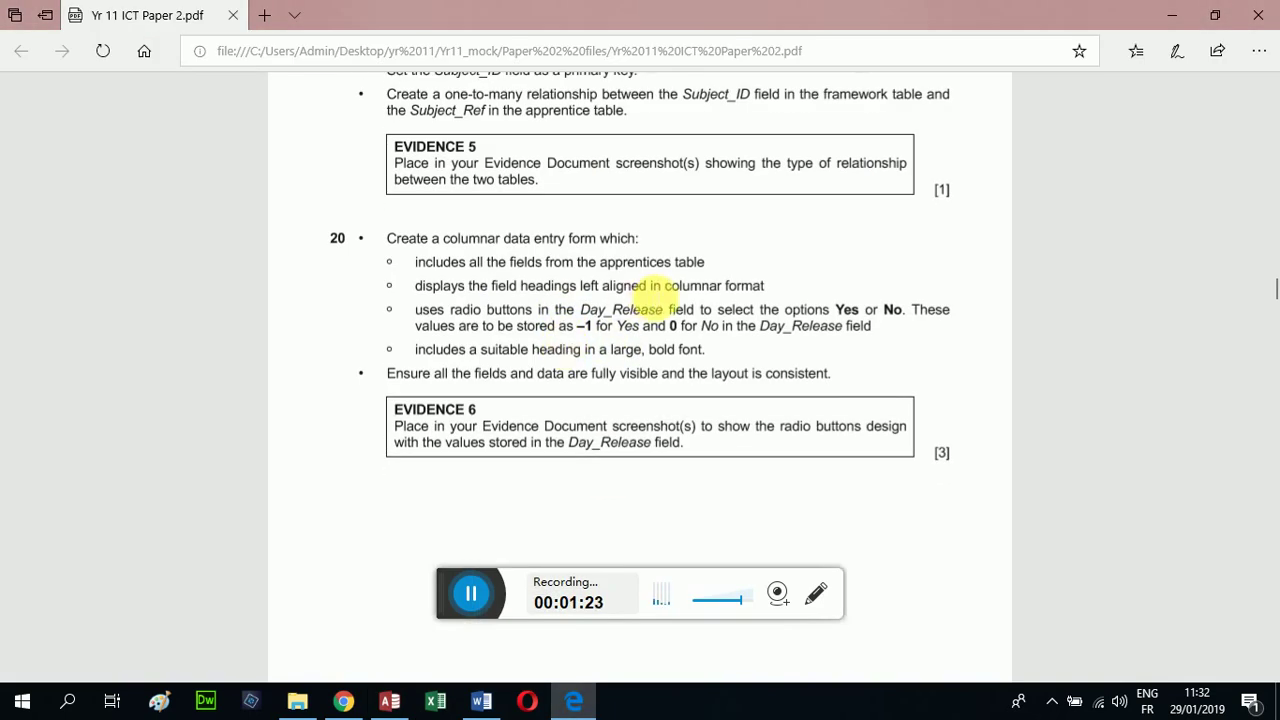
{"action": "left_click", "coordinate": [400, 703]}
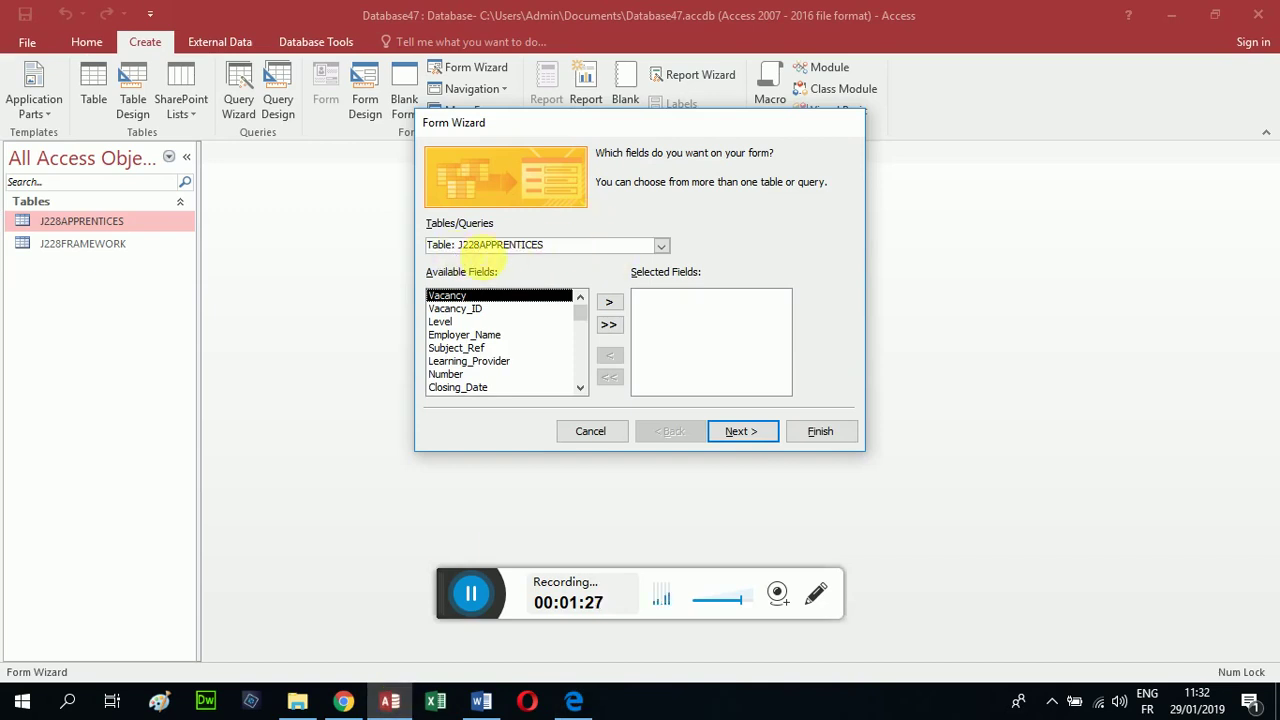
{"action": "left_click", "coordinate": [608, 327]}
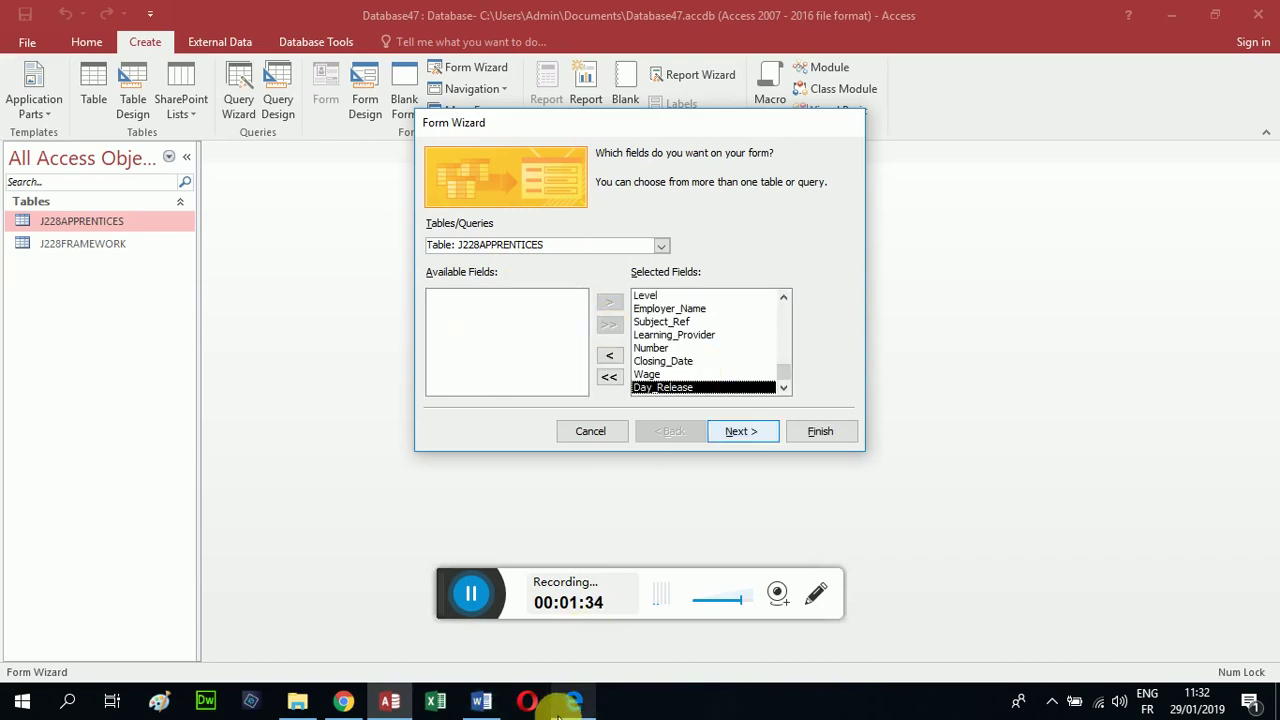
Step: Reread question 20's layout and Day_Release requirements in the exam paper PDF, and accept the Columnar layout for the form
{"action": "left_click", "coordinate": [586, 629]}
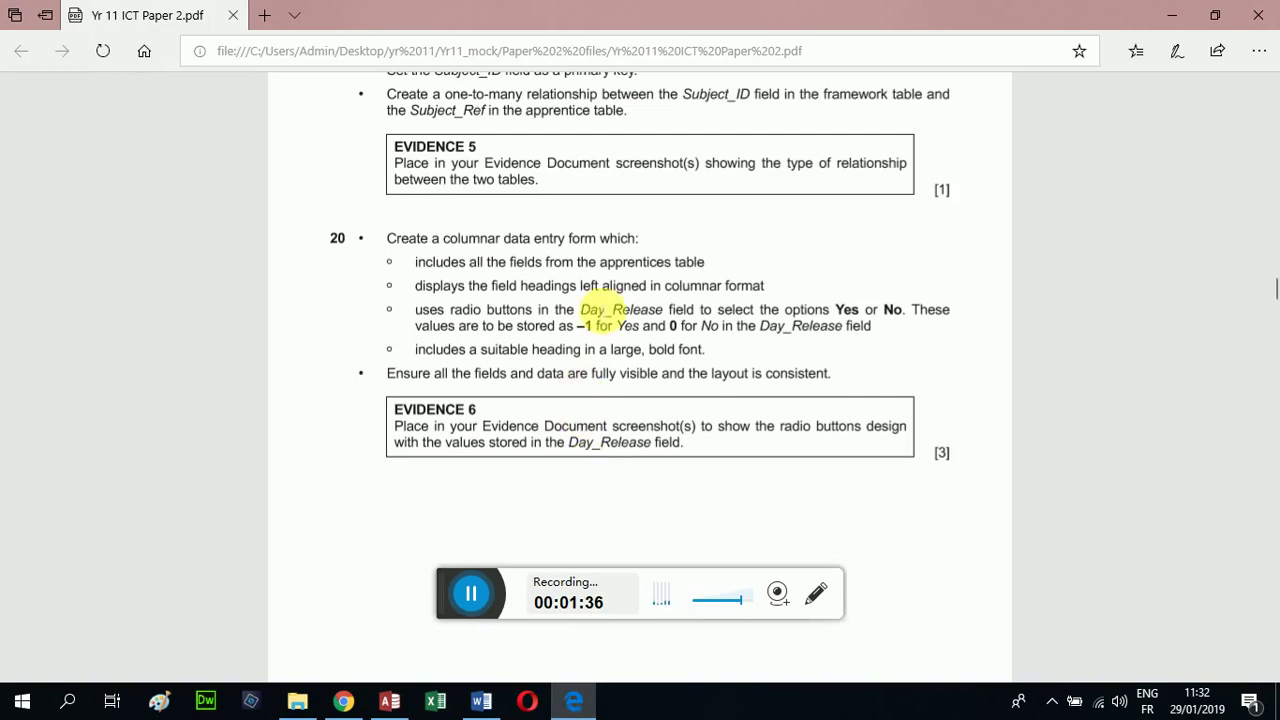
{"action": "scroll", "coordinate": [600, 305], "scroll_direction": "down", "scroll_amount": 1}
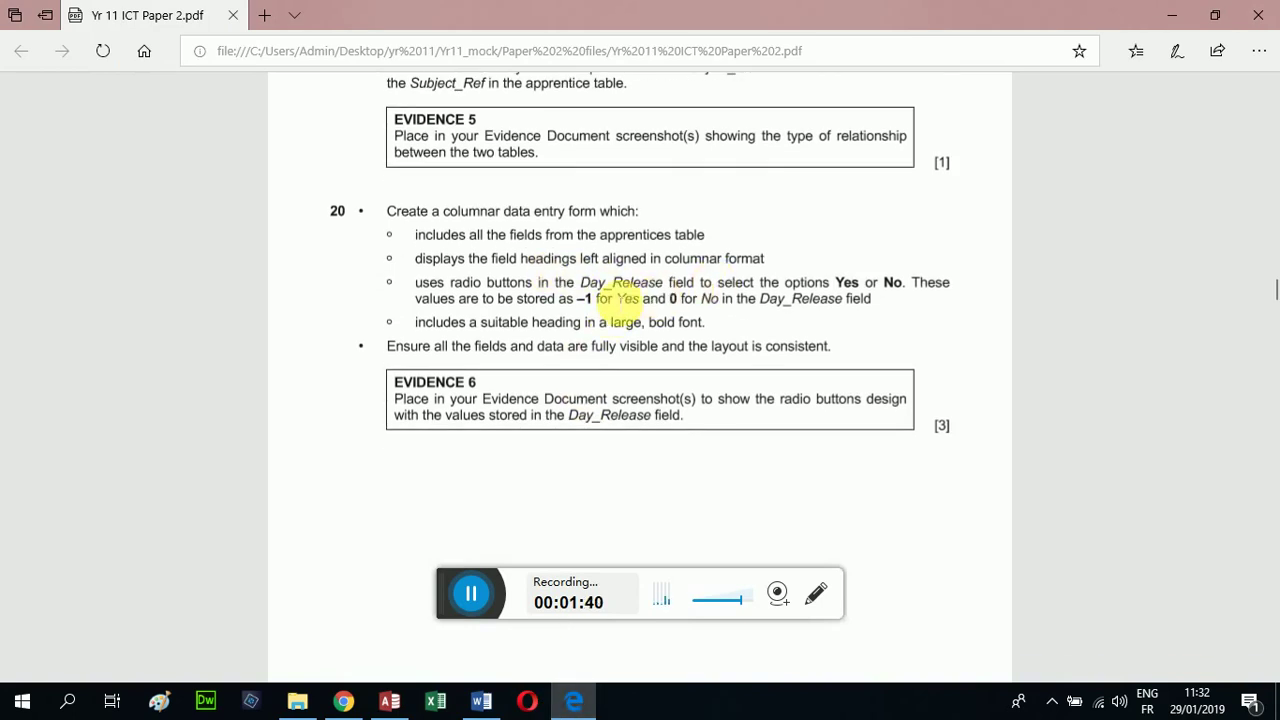
{"action": "scroll", "coordinate": [617, 299], "scroll_direction": "down", "scroll_amount": 1}
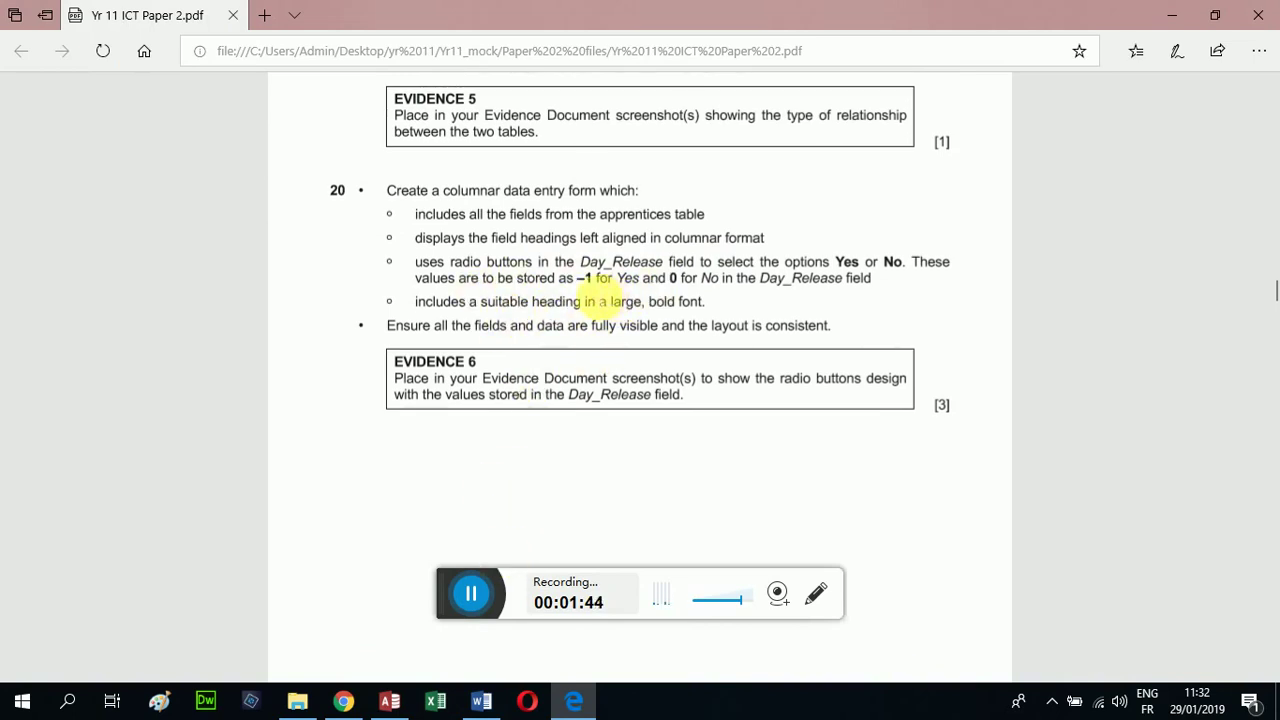
{"action": "mouse_move", "coordinate": [565, 706]}
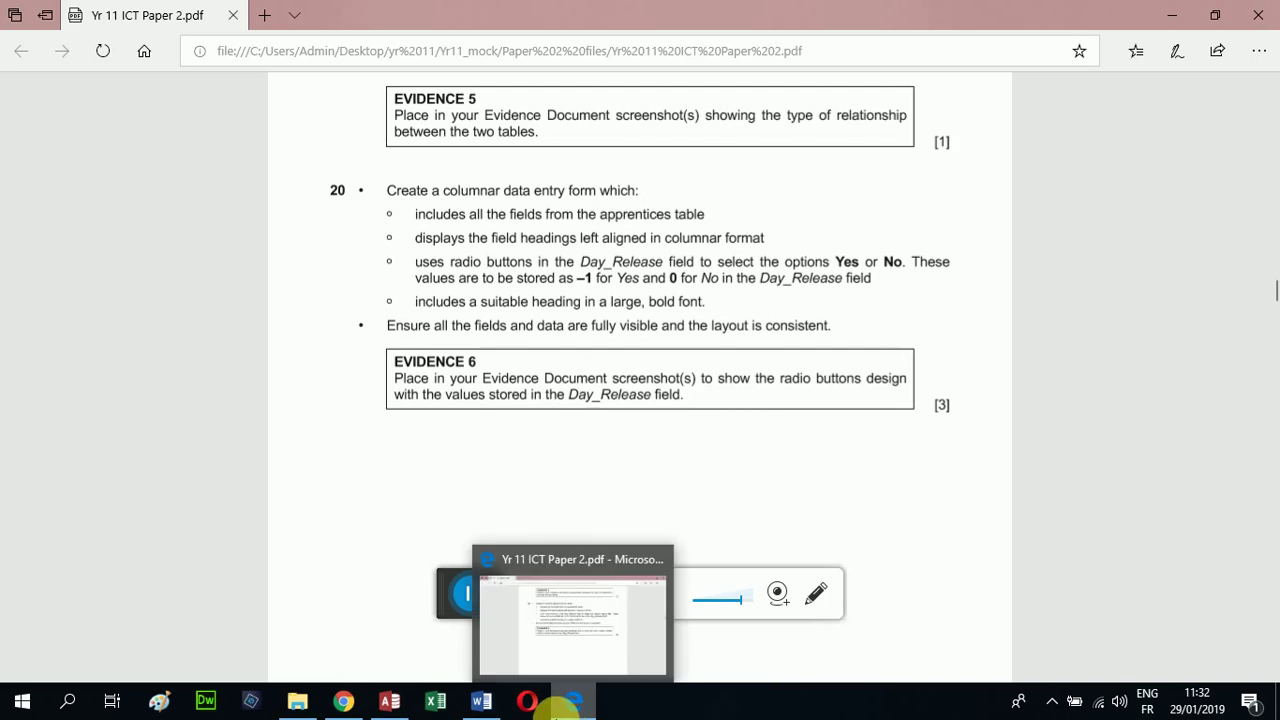
{"action": "mouse_move", "coordinate": [395, 708]}
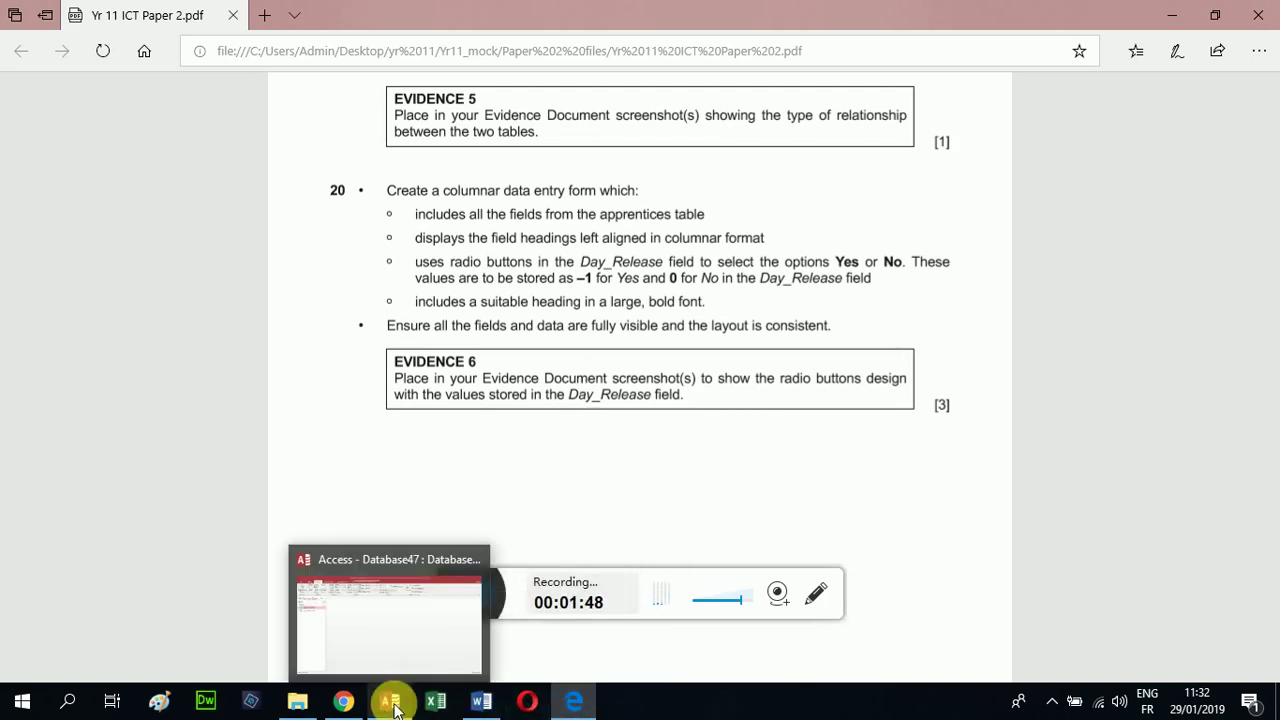
{"action": "left_click", "coordinate": [392, 706]}
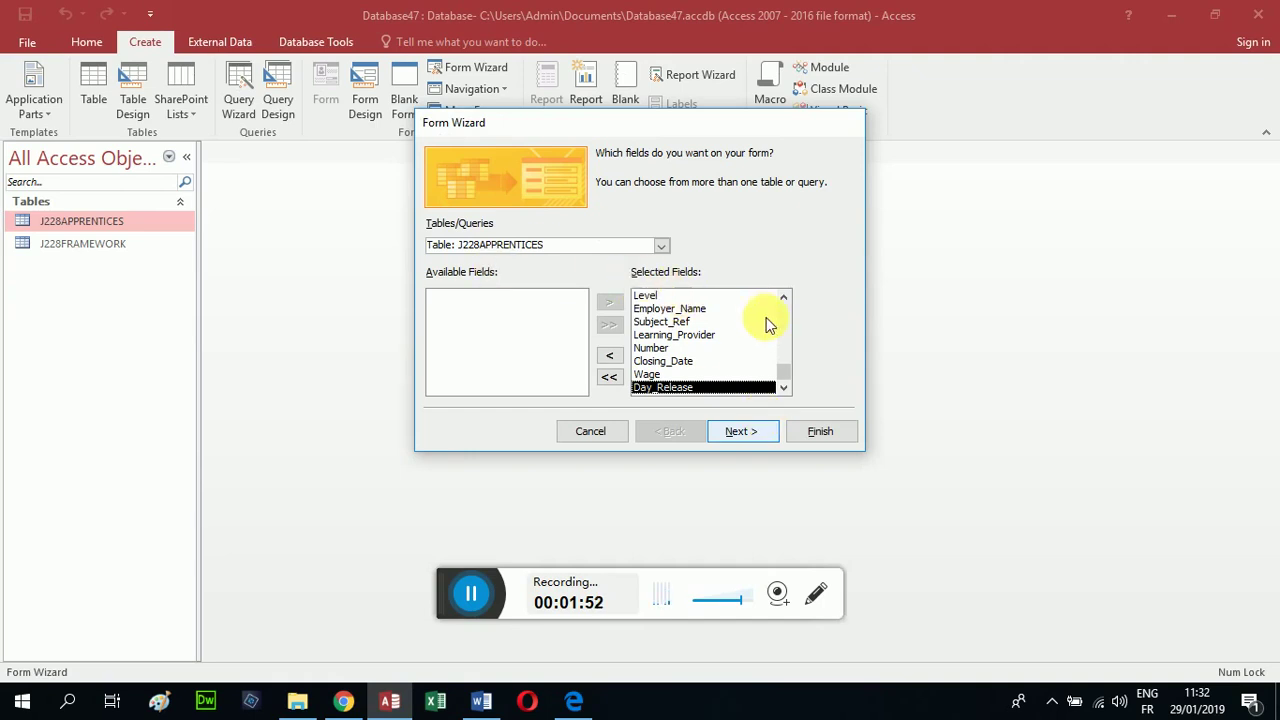
{"action": "left_click", "coordinate": [748, 435]}
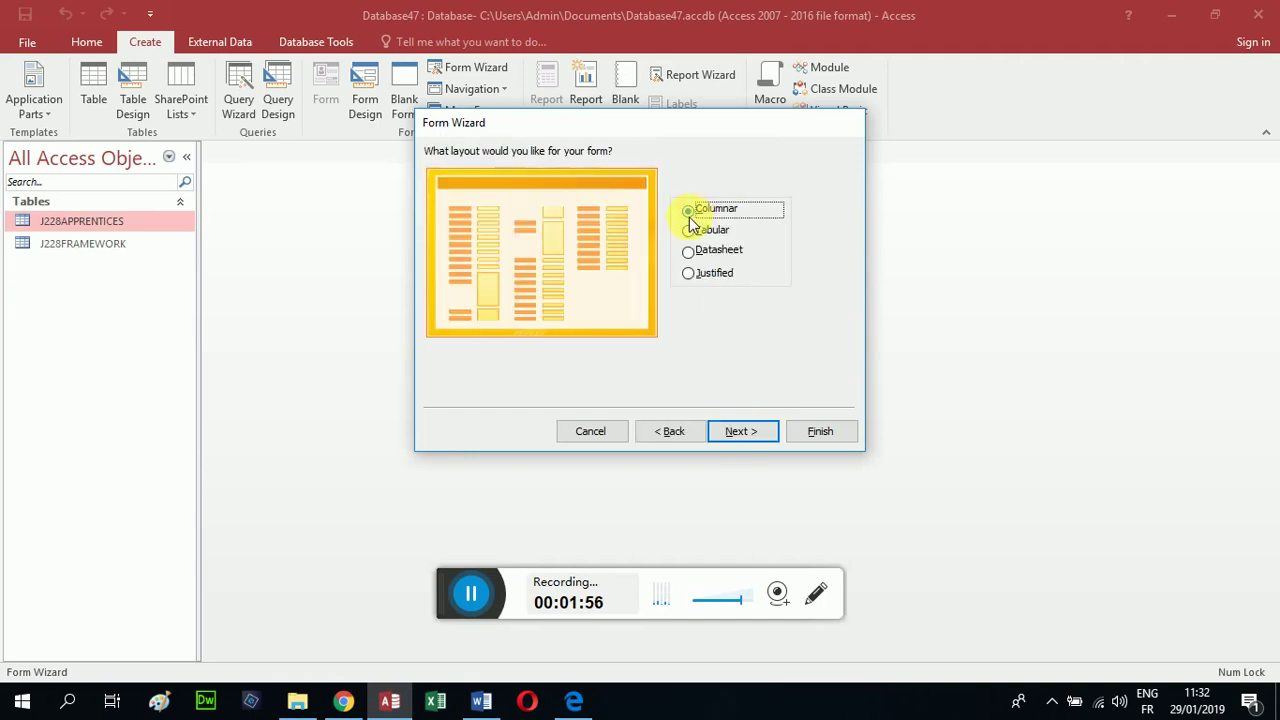
{"action": "left_click", "coordinate": [737, 433]}
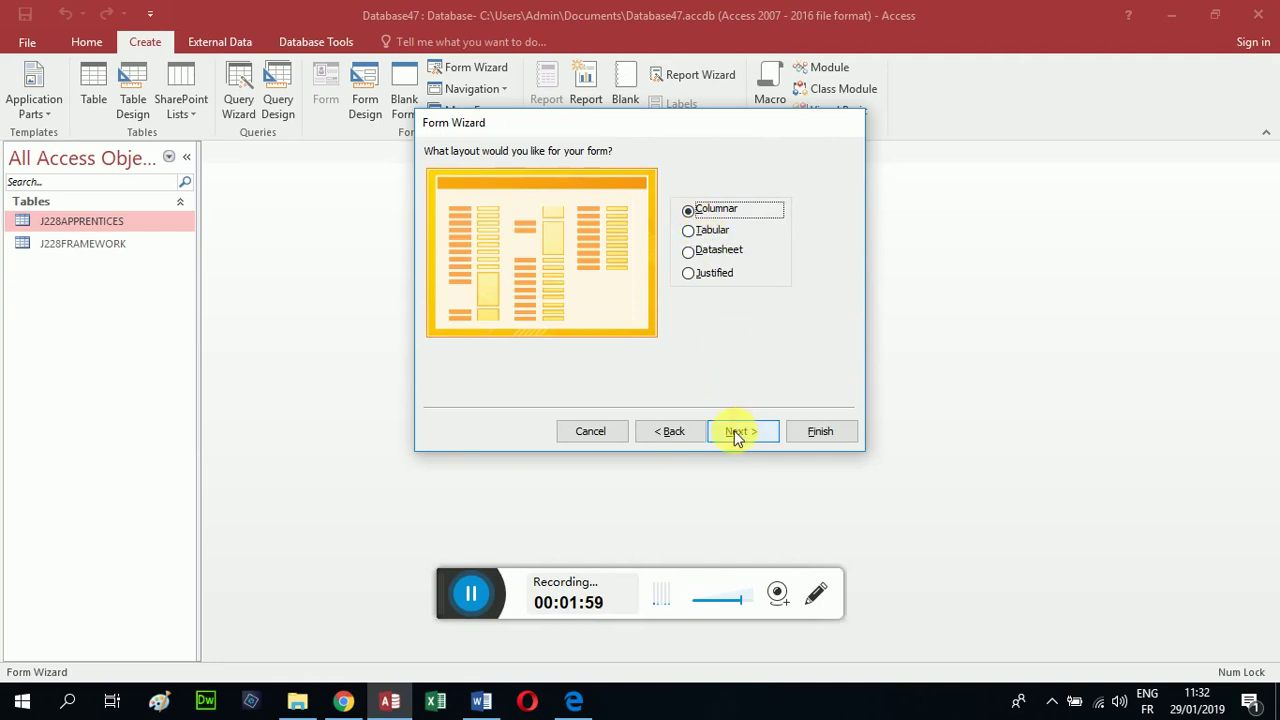
{"action": "left_click", "coordinate": [576, 697]}
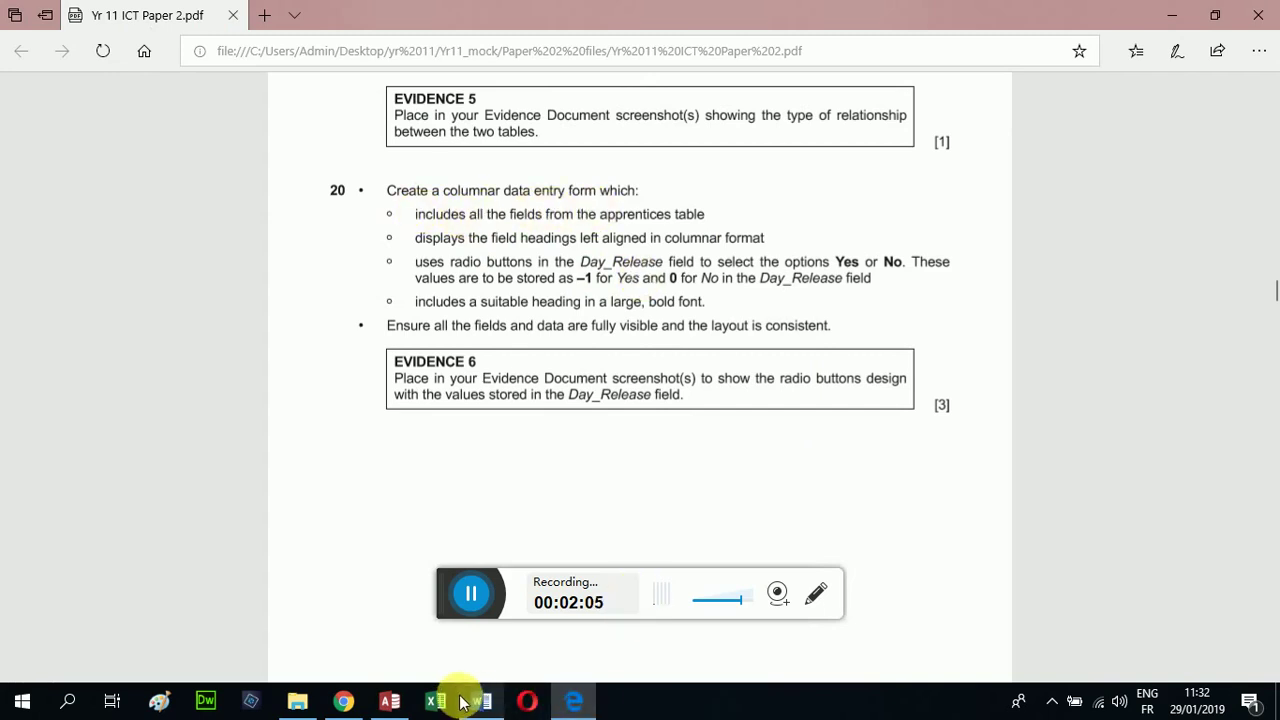
{"action": "left_click", "coordinate": [400, 700]}
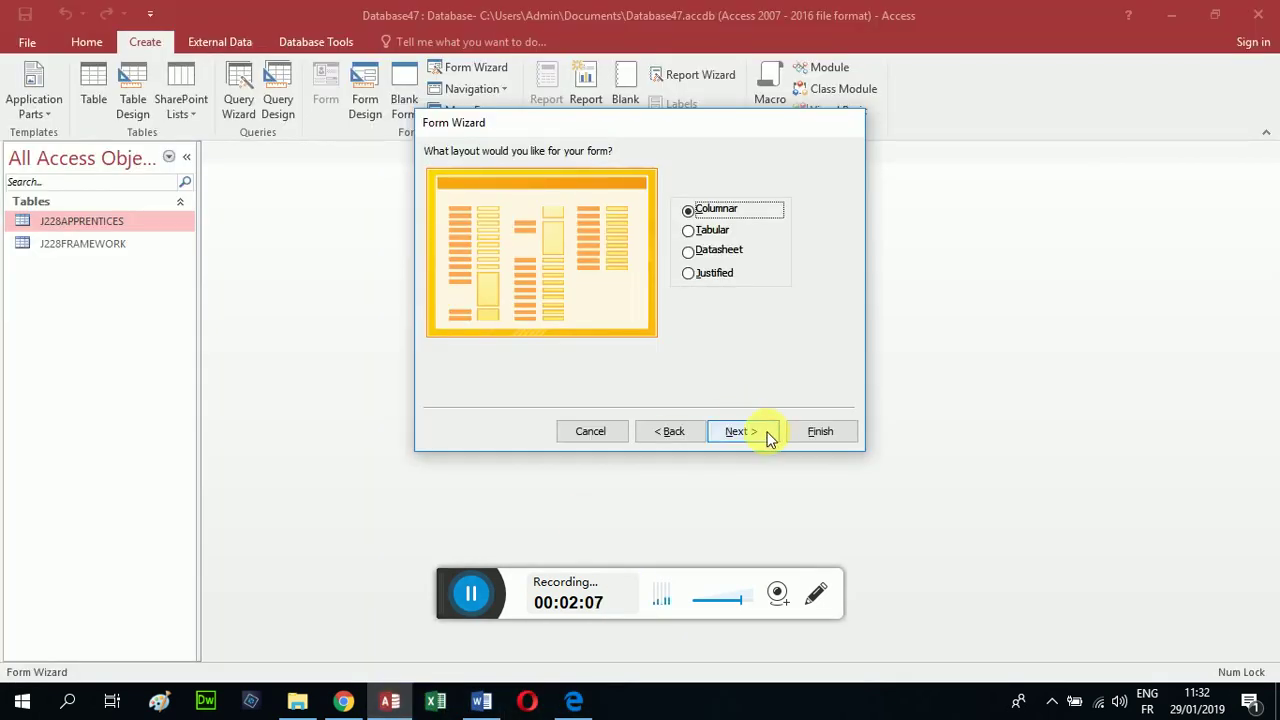
{"action": "left_click", "coordinate": [765, 432]}
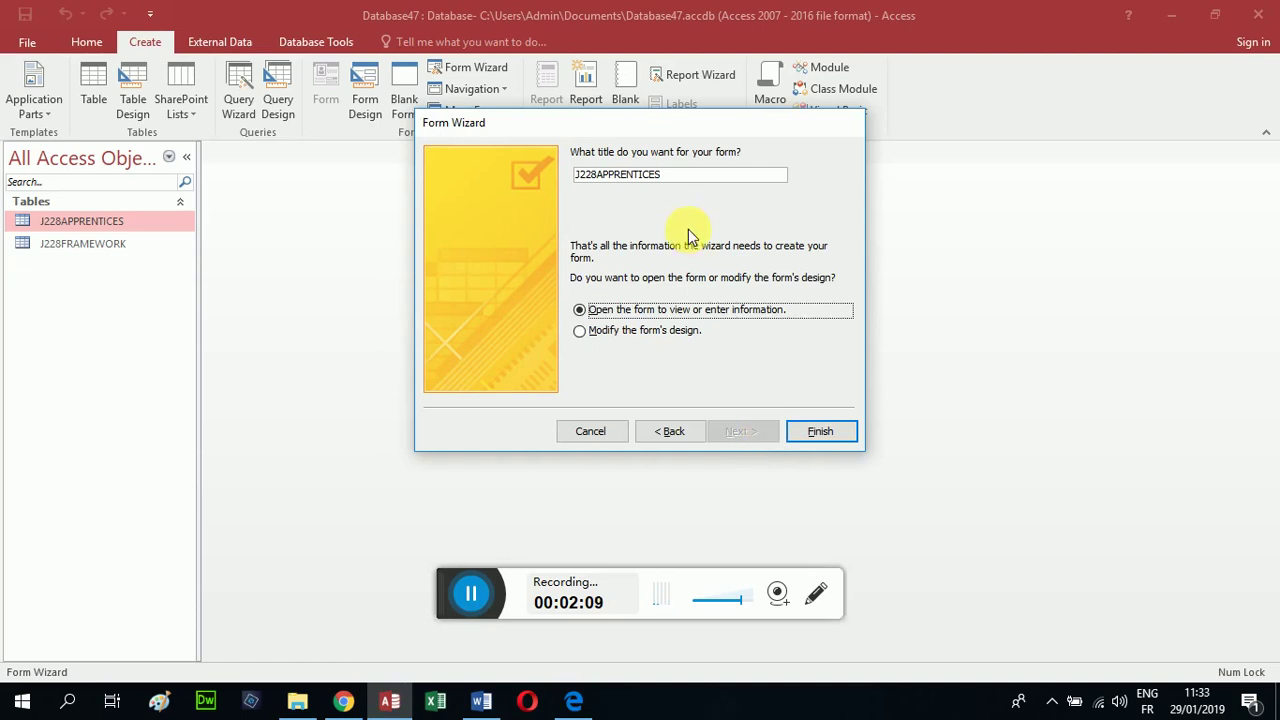
Step: Title the form "Apprentice Data Entry Form" and finish the wizard with the form opened for viewing
{"action": "left_click", "coordinate": [572, 706]}
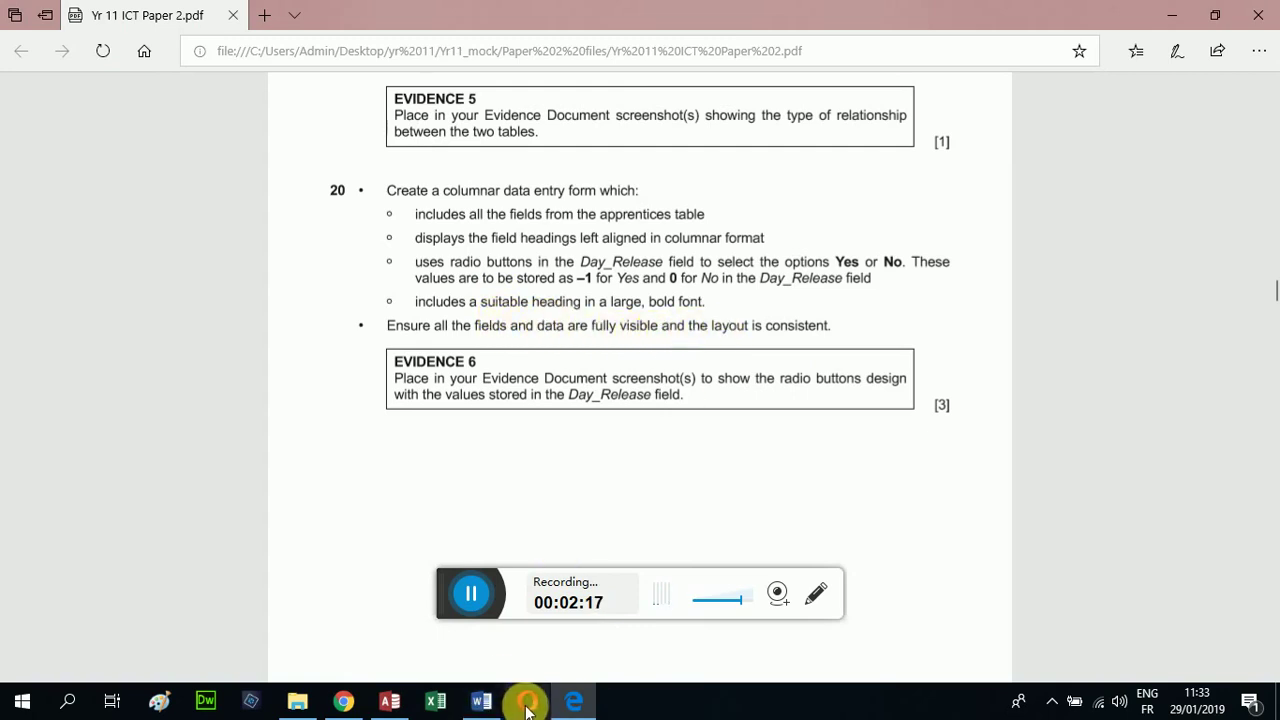
{"action": "left_click", "coordinate": [400, 704]}
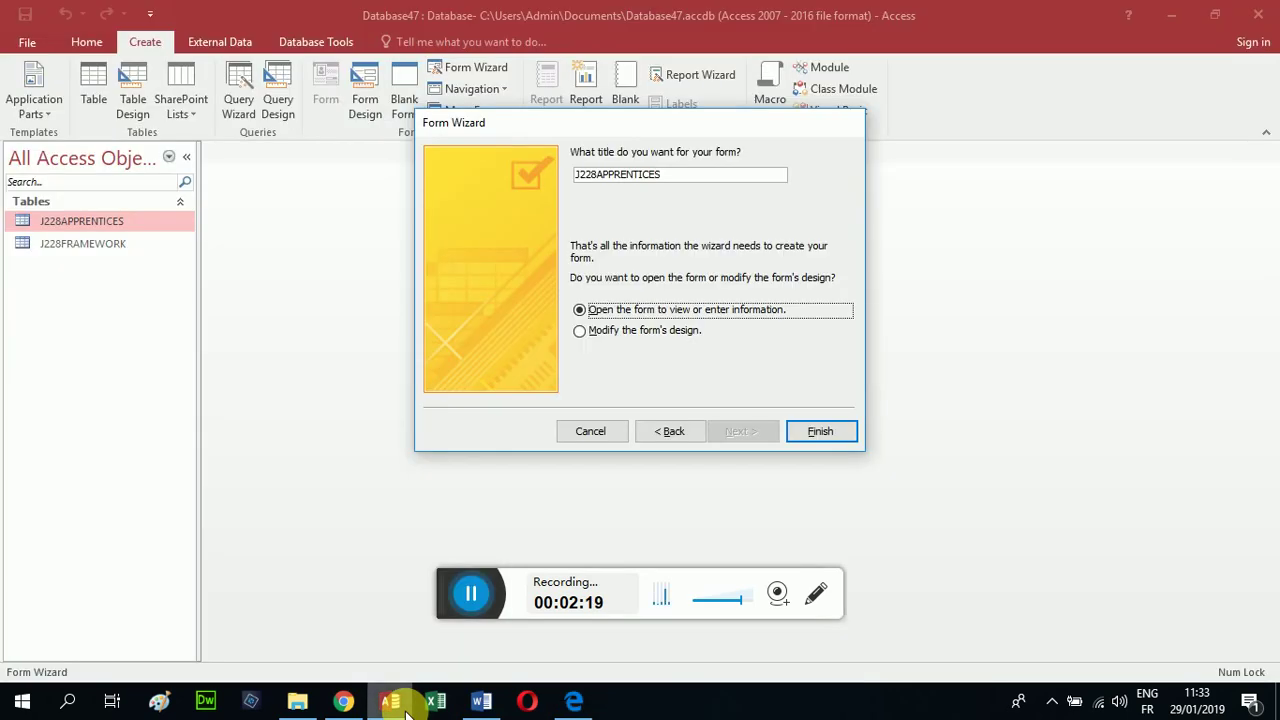
{"action": "left_click_drag", "start_coordinate": [678, 184], "coordinate": [549, 177]}
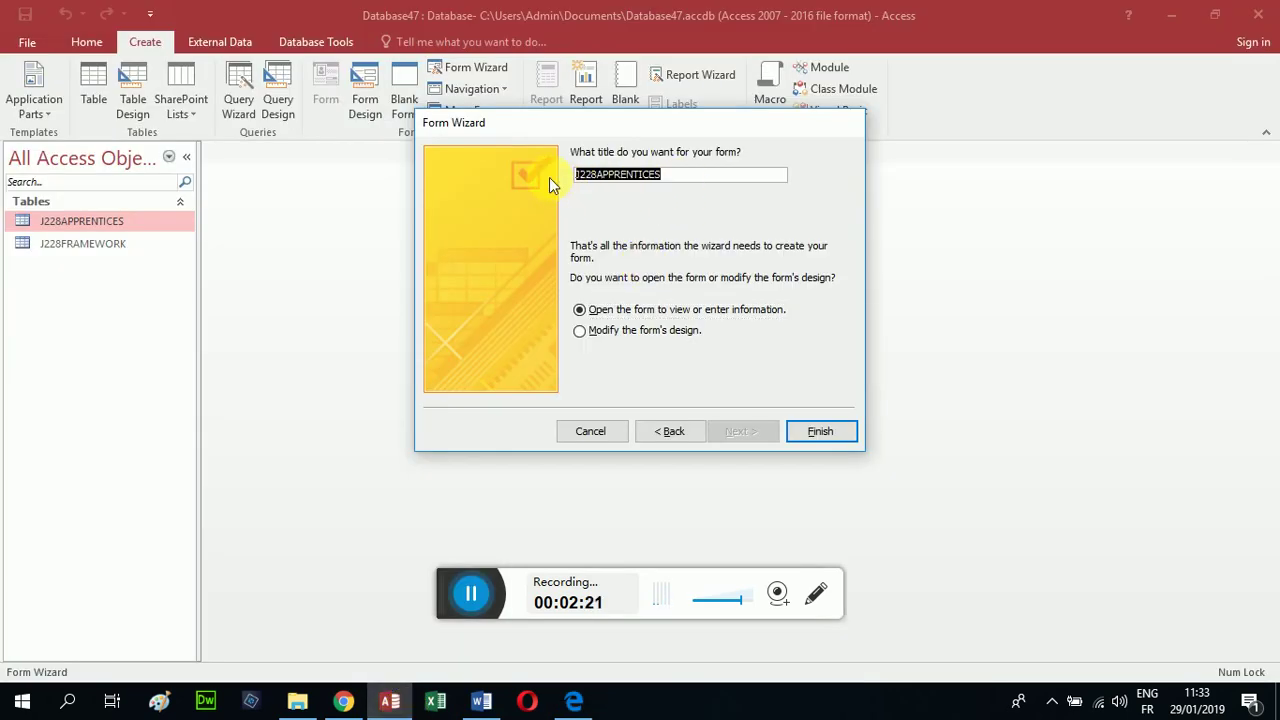
{"action": "type", "text": "Appren"}
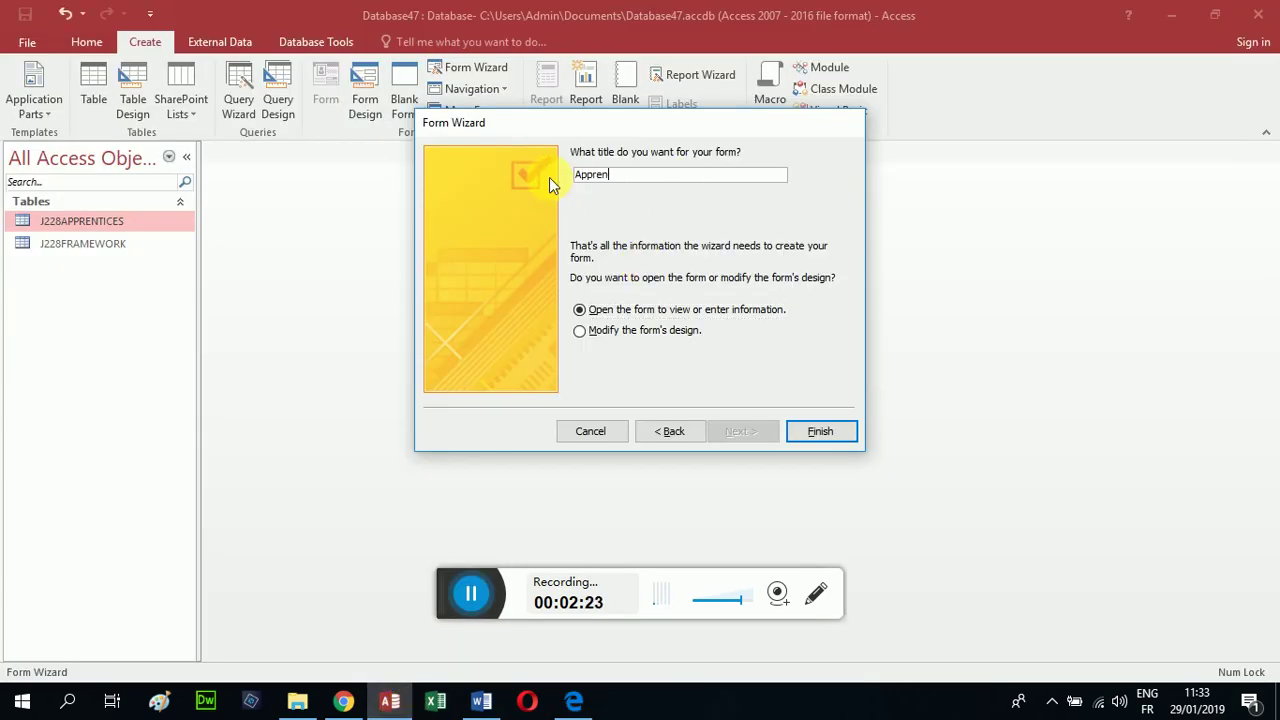
{"action": "type", "text": "tice Data Entry Form"}
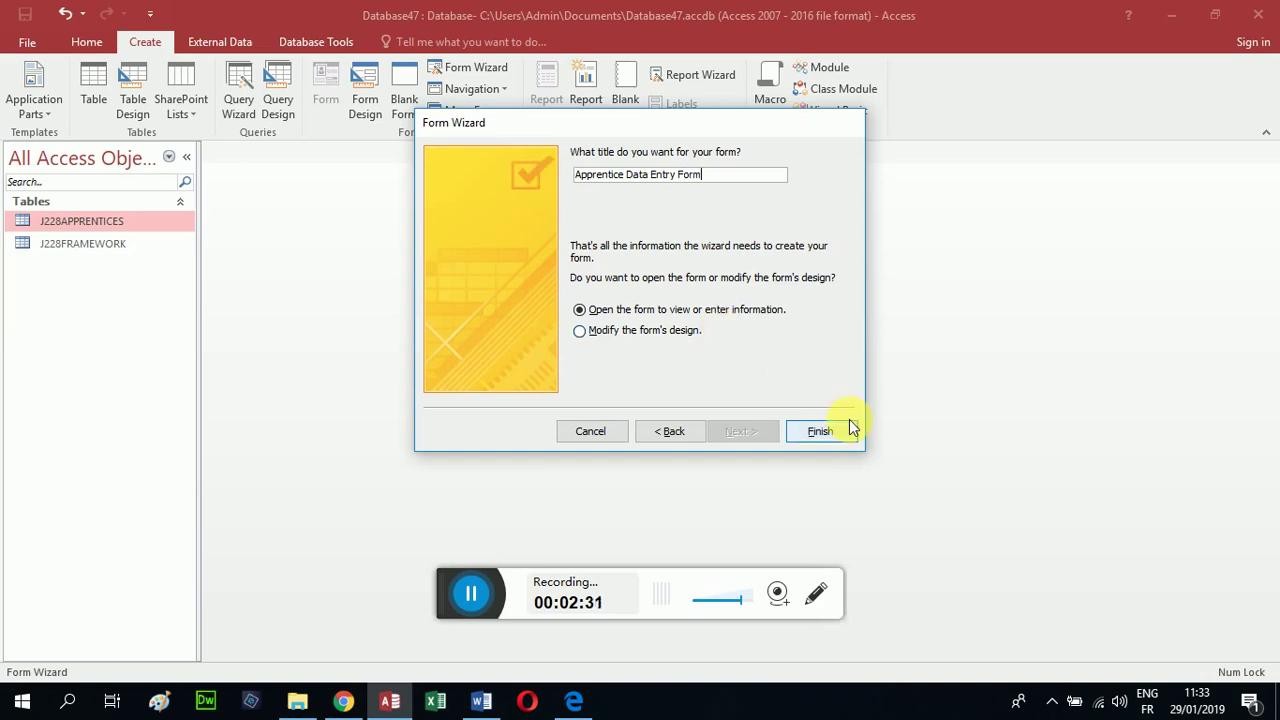
{"action": "left_click", "coordinate": [821, 430]}
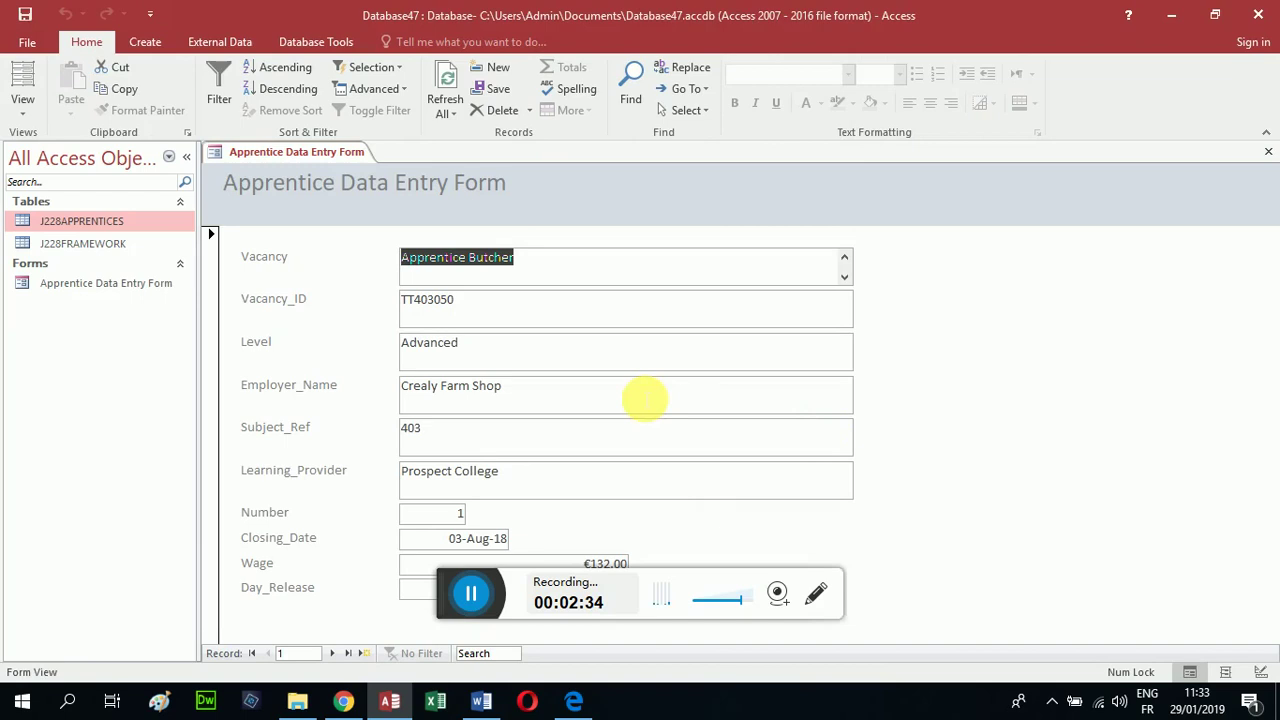
Step: Examine the form's heading, fields and Day_Release control in Form View against question 20 of the exam paper PDF
{"action": "left_click", "coordinate": [519, 180]}
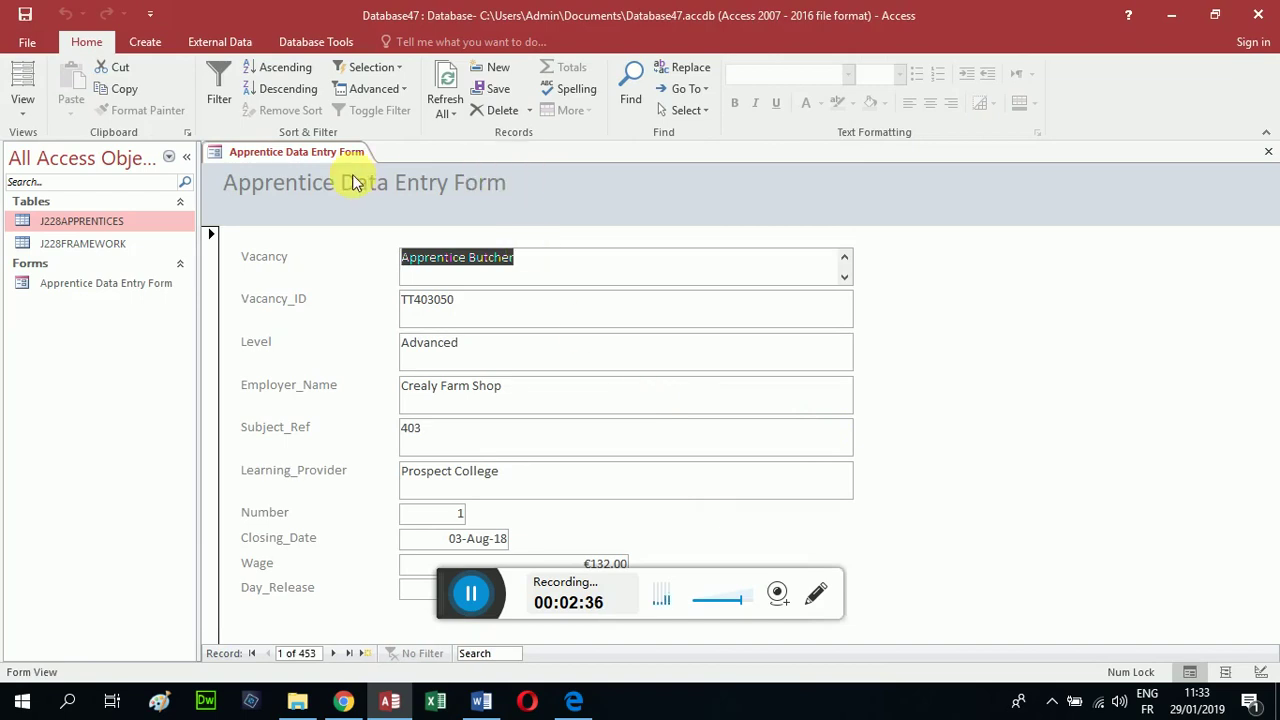
{"action": "left_click", "coordinate": [243, 187]}
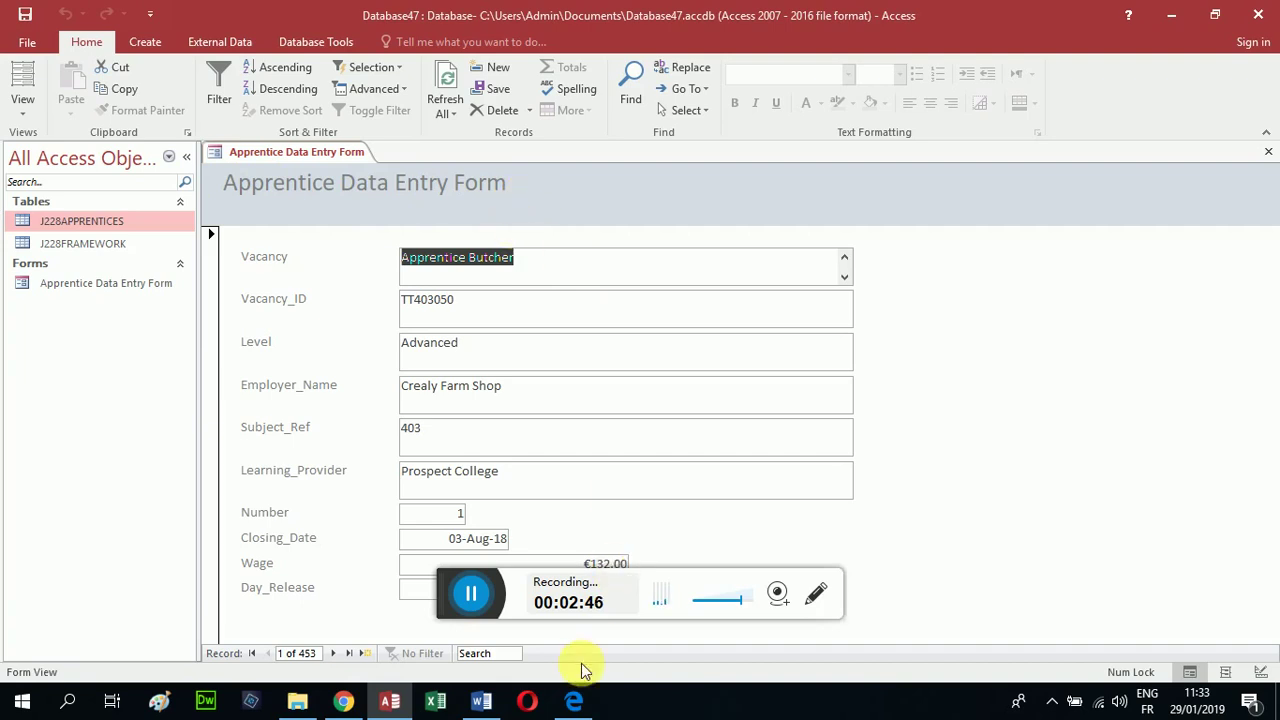
{"action": "left_click", "coordinate": [563, 712]}
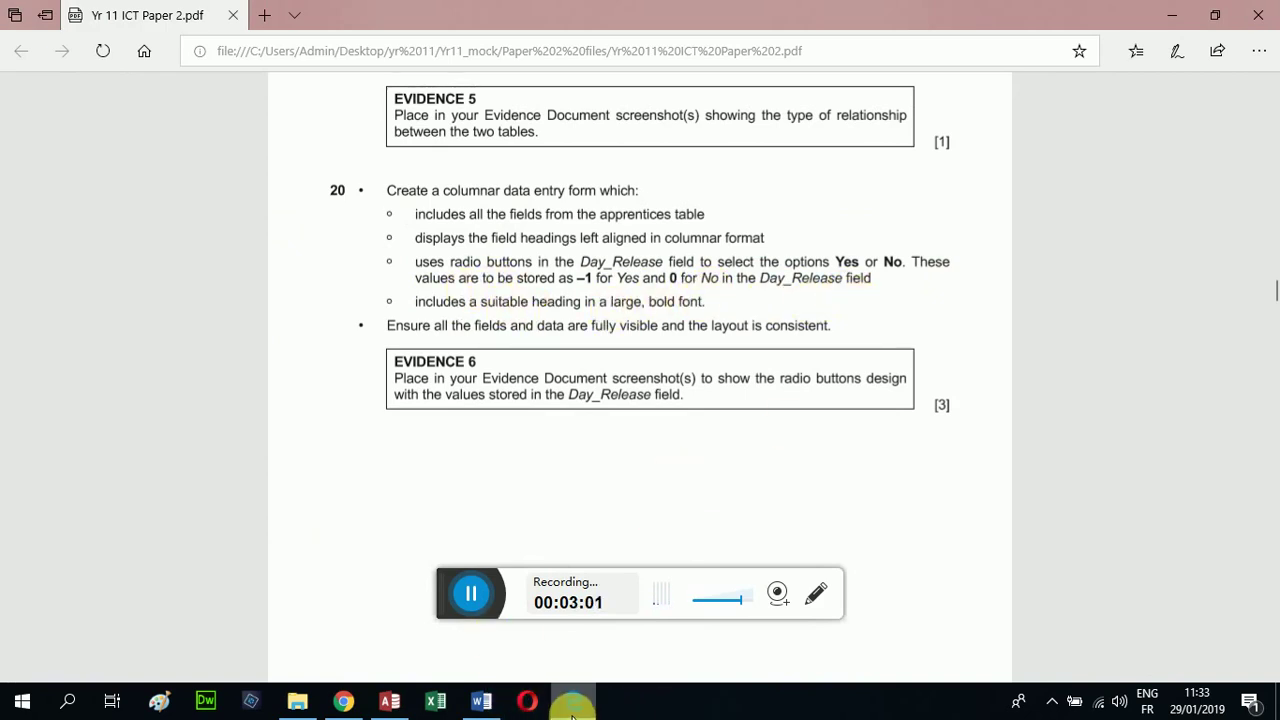
{"action": "left_click", "coordinate": [389, 701]}
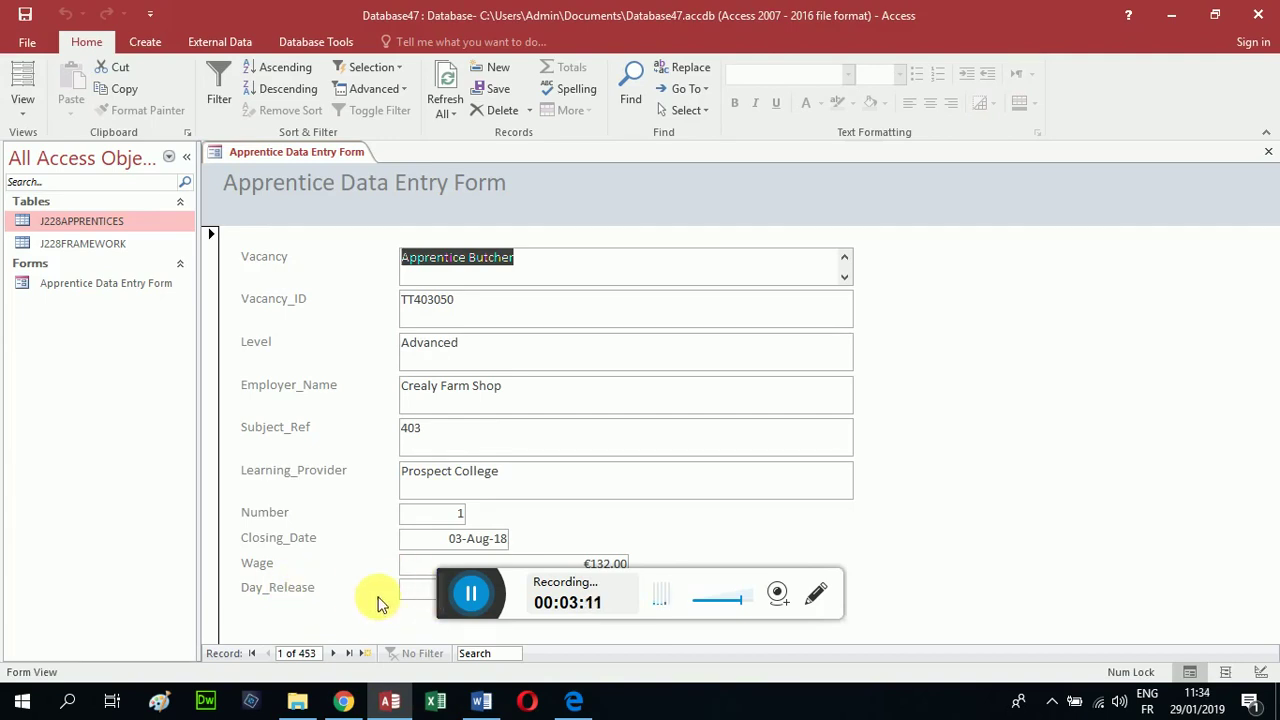
{"action": "left_click", "coordinate": [305, 154]}
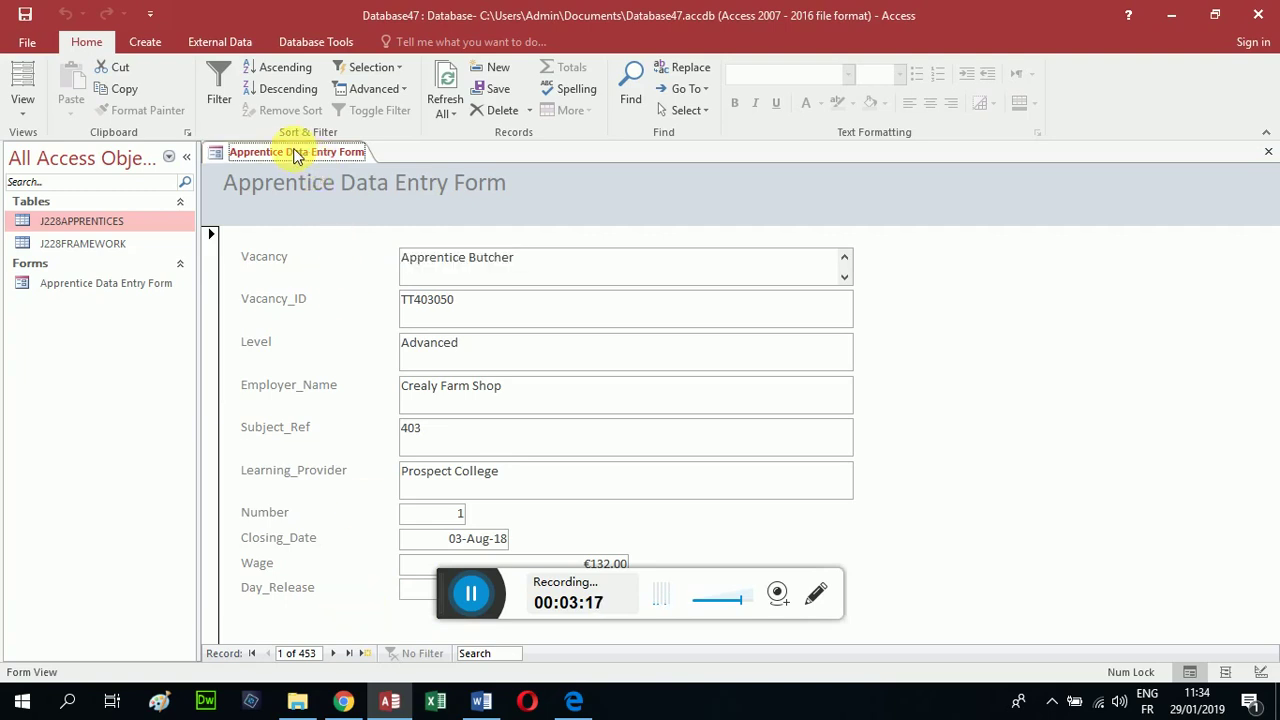
{"action": "right_click", "coordinate": [296, 156]}
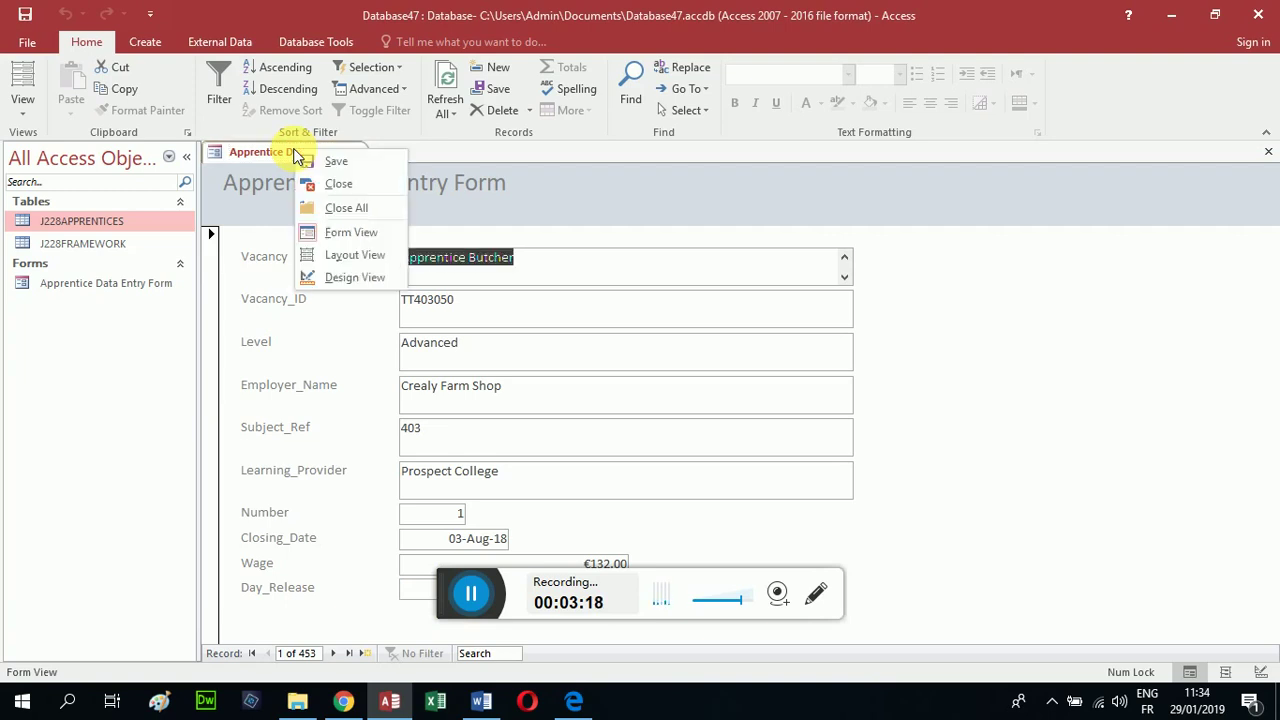
{"action": "left_click", "coordinate": [318, 232]}
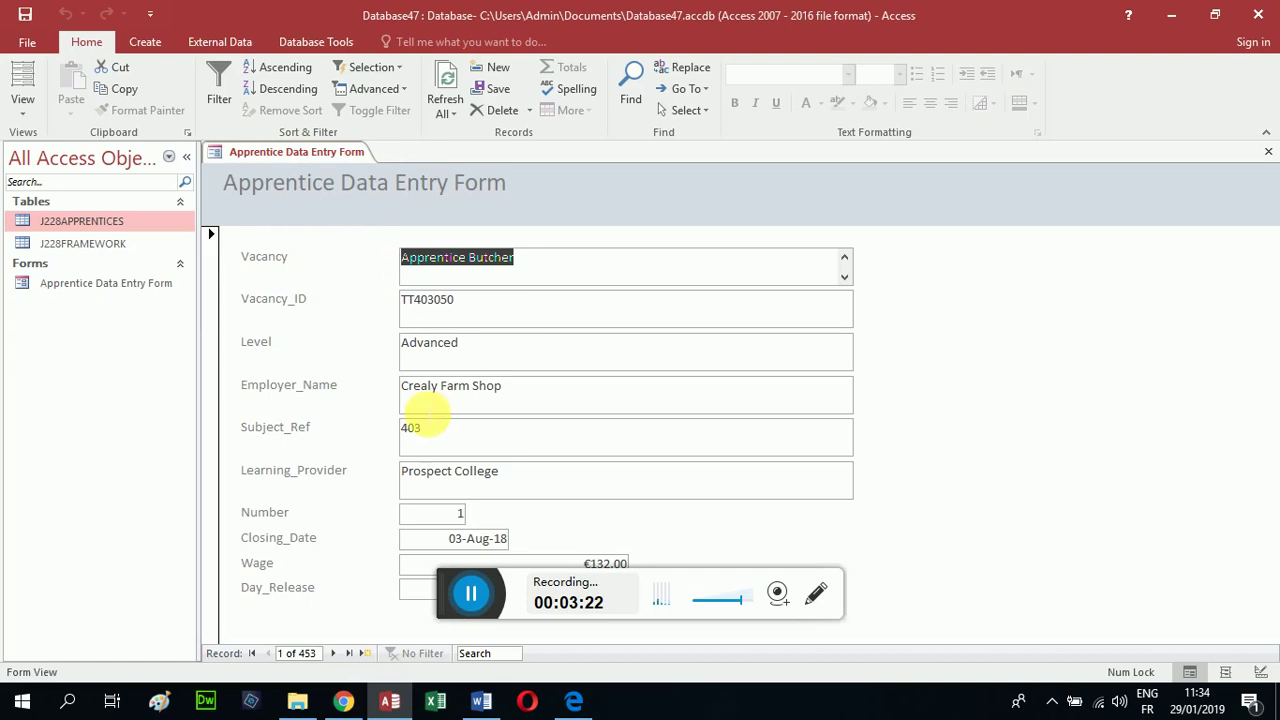
{"action": "left_click", "coordinate": [425, 404]}
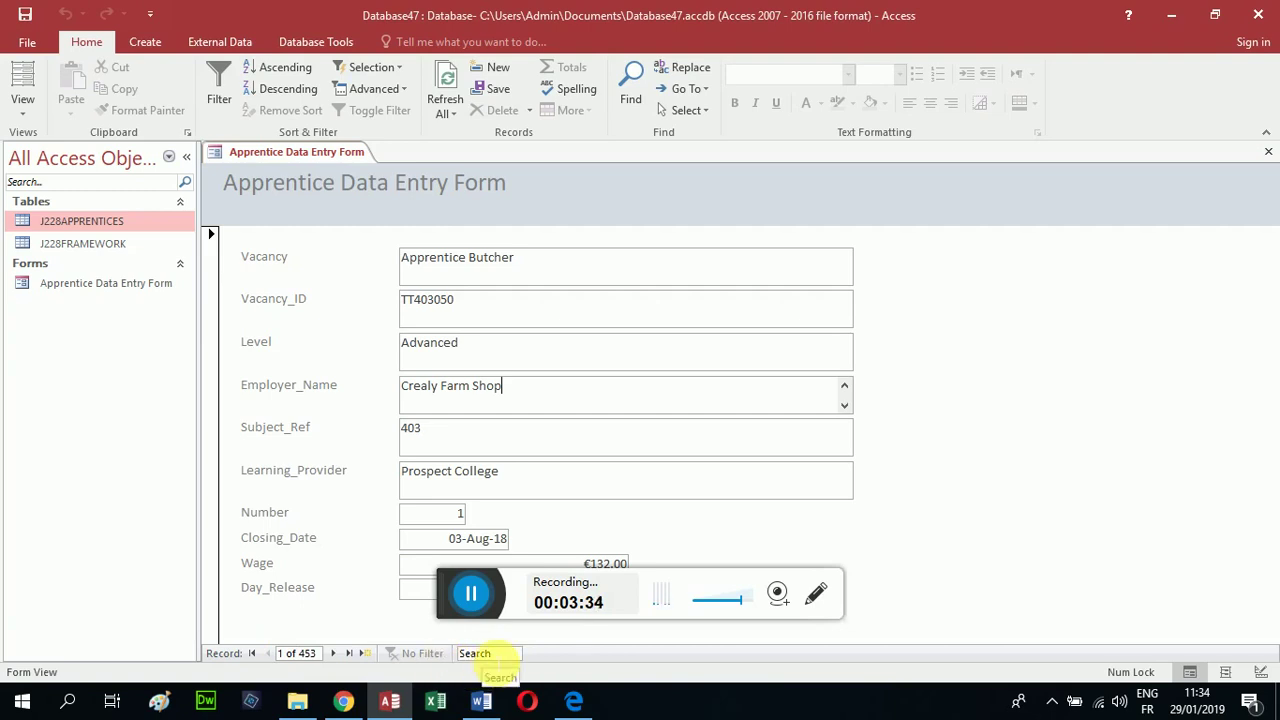
Step: In Layout View, narrow the Vacancy and Vacancy_ID text boxes and reduce the Vacancy box to a single-line height
{"action": "right_click", "coordinate": [288, 155]}
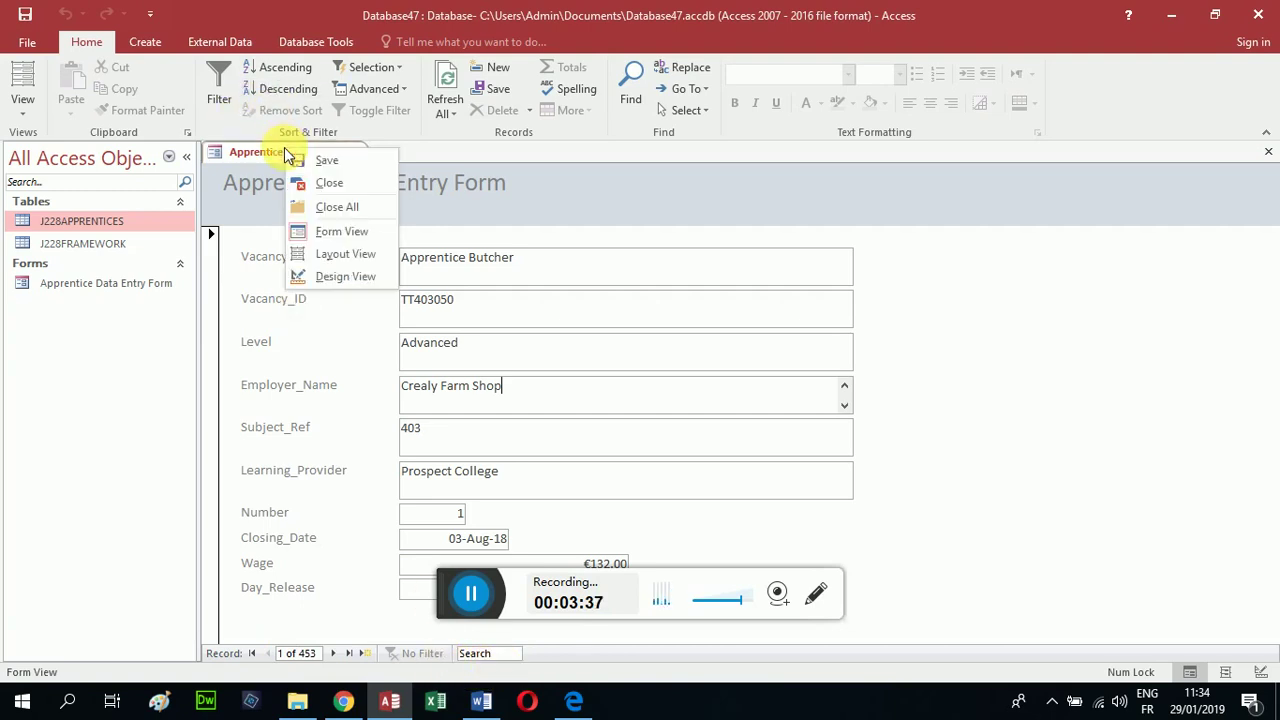
{"action": "left_click", "coordinate": [305, 277]}
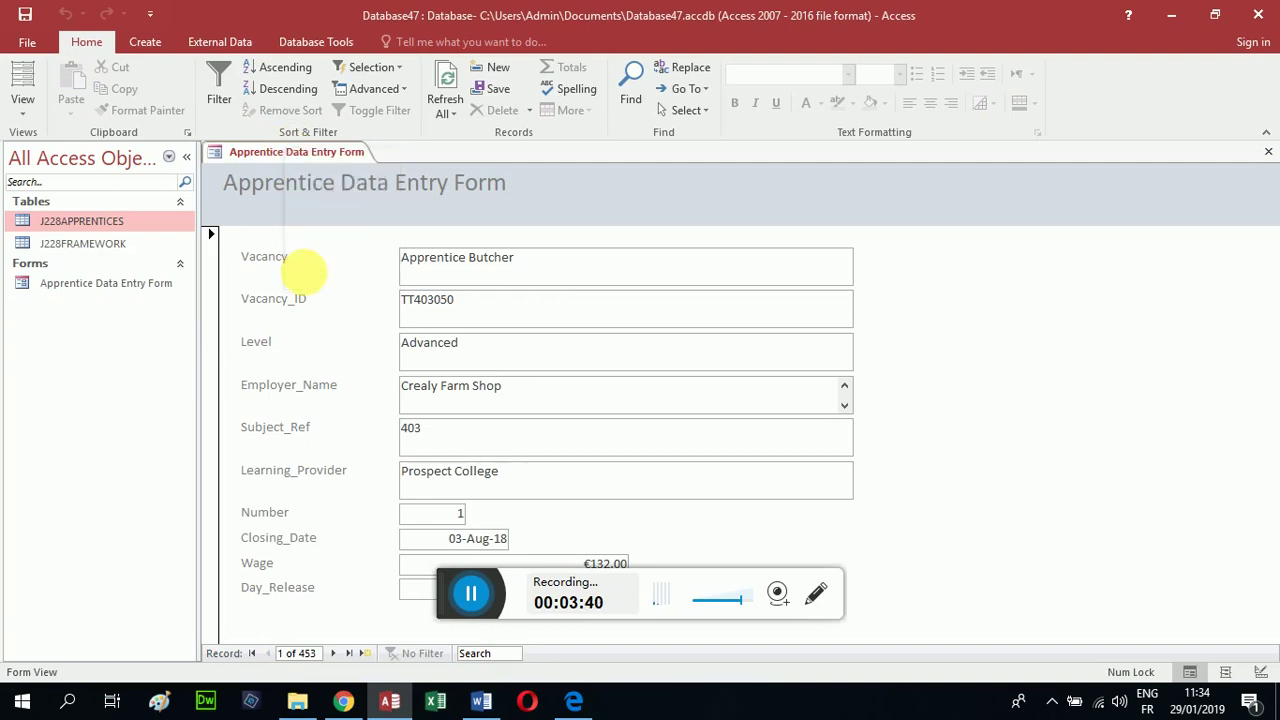
{"action": "right_click", "coordinate": [297, 156]}
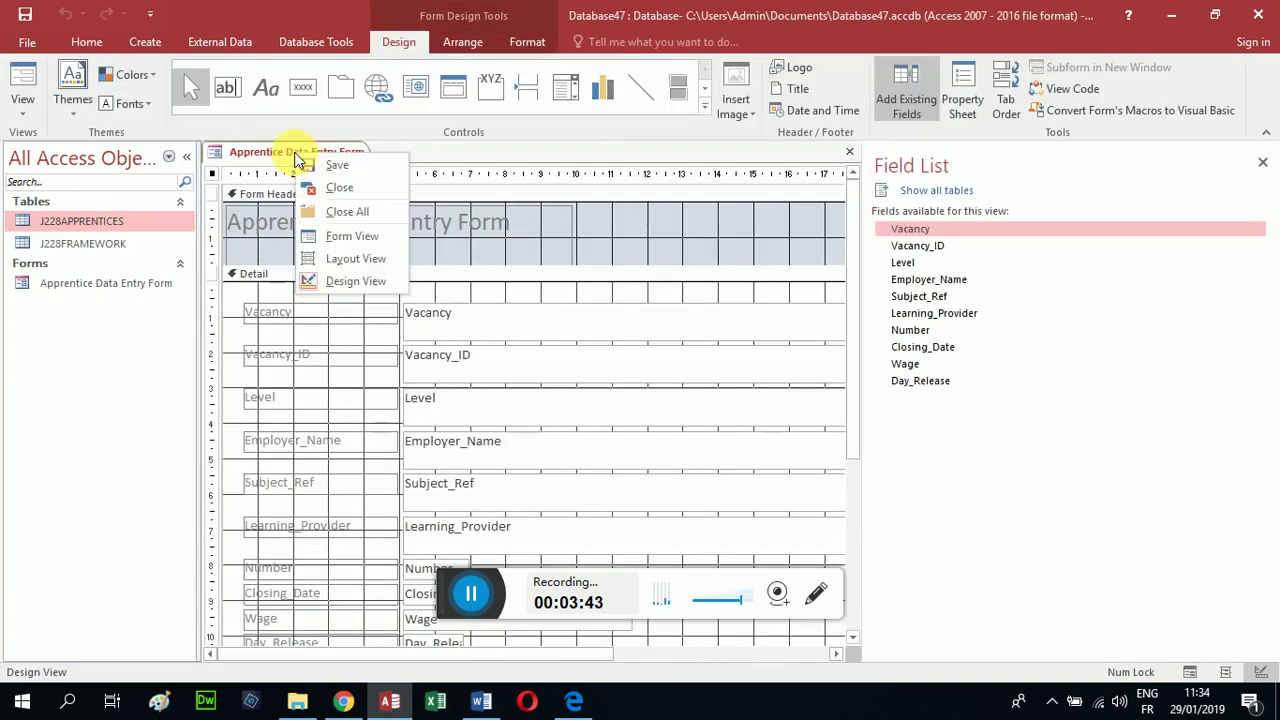
{"action": "left_click", "coordinate": [318, 259]}
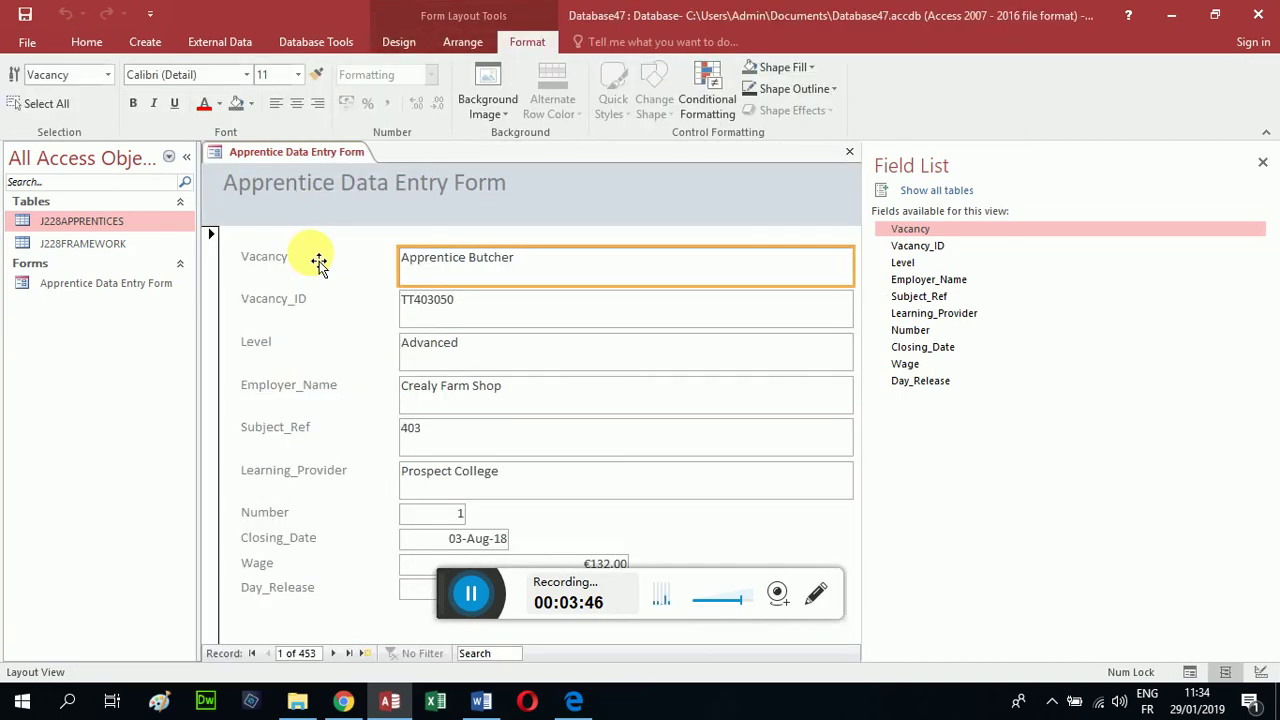
{"action": "left_click", "coordinate": [865, 281]}
{"action": "left_click_drag", "start_coordinate": [865, 281], "coordinate": [776, 276]}
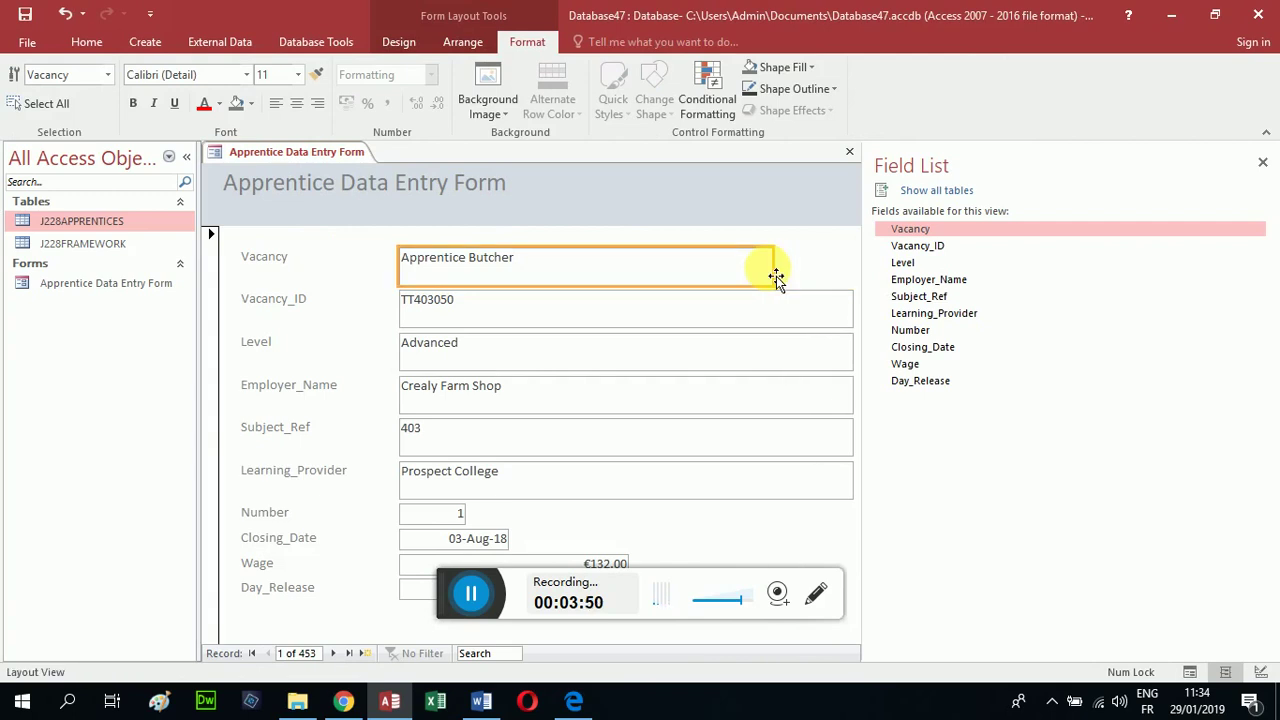
{"action": "left_click", "coordinate": [860, 318]}
{"action": "left_click_drag", "start_coordinate": [857, 314], "coordinate": [830, 316]}
{"action": "mouse_move", "coordinate": [558, 260]}
{"action": "left_mouse_down"}
{"action": "mouse_move", "coordinate": [551, 229]}
{"action": "mouse_move", "coordinate": [551, 251]}
{"action": "left_mouse_up"}
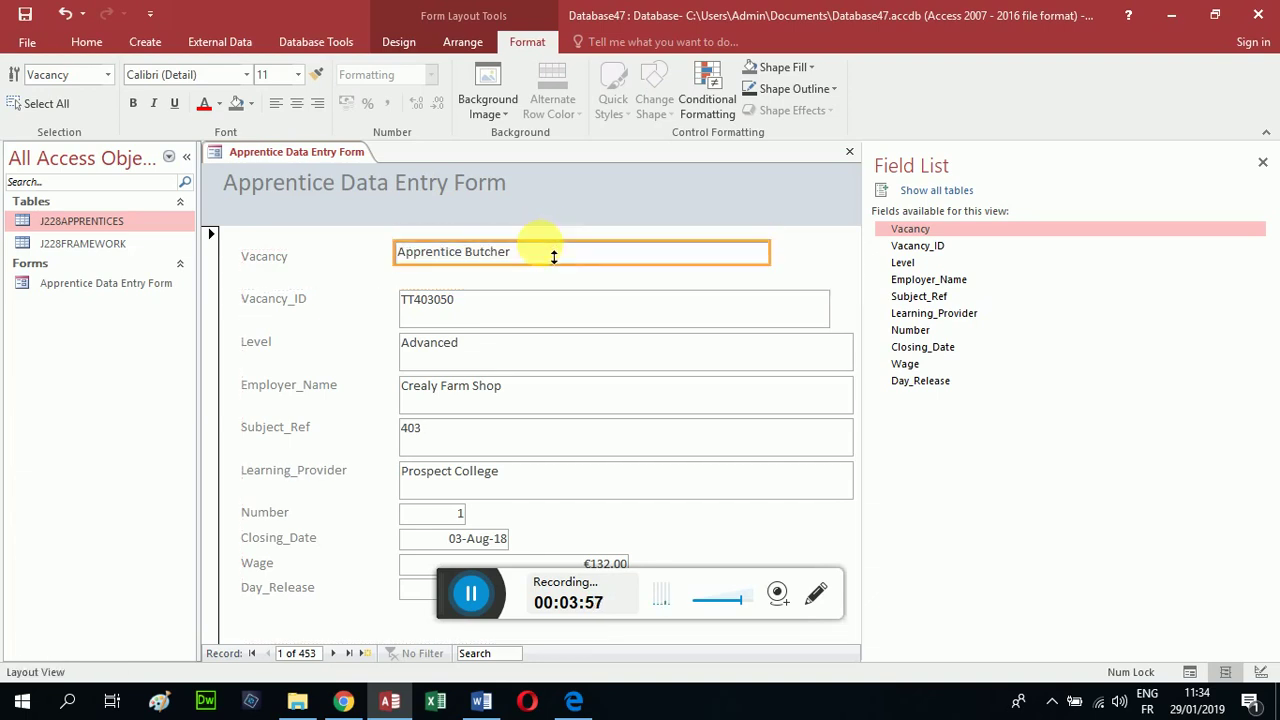
Step: In Design View, delete the Day_Release text box together with its label from below Wage in the Detail section
{"action": "right_click", "coordinate": [307, 163]}
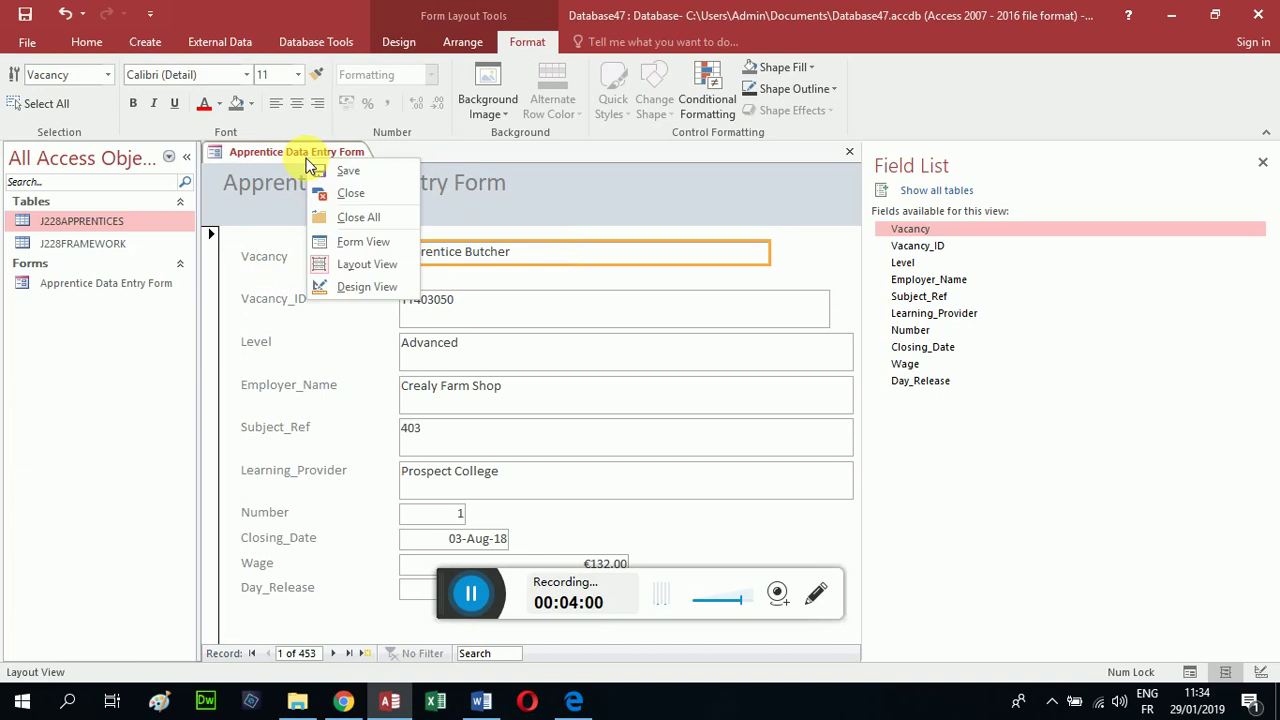
{"action": "left_click", "coordinate": [340, 268]}
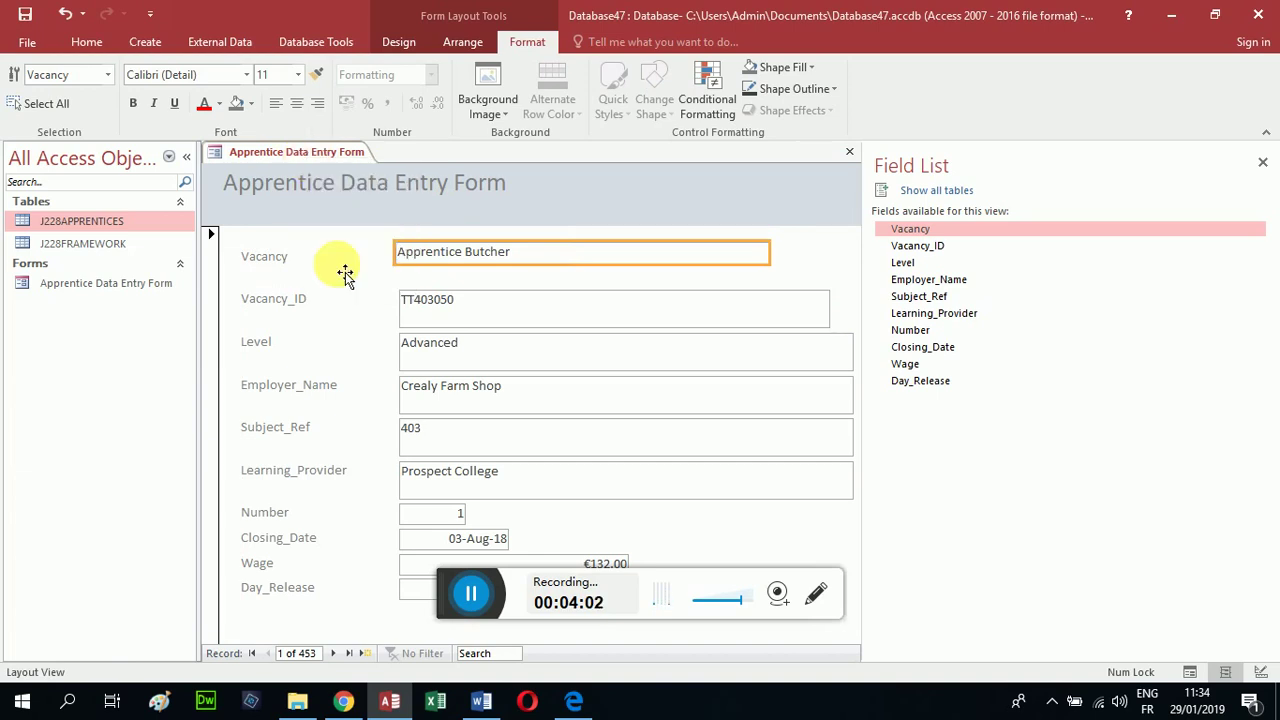
{"action": "right_click", "coordinate": [299, 153]}
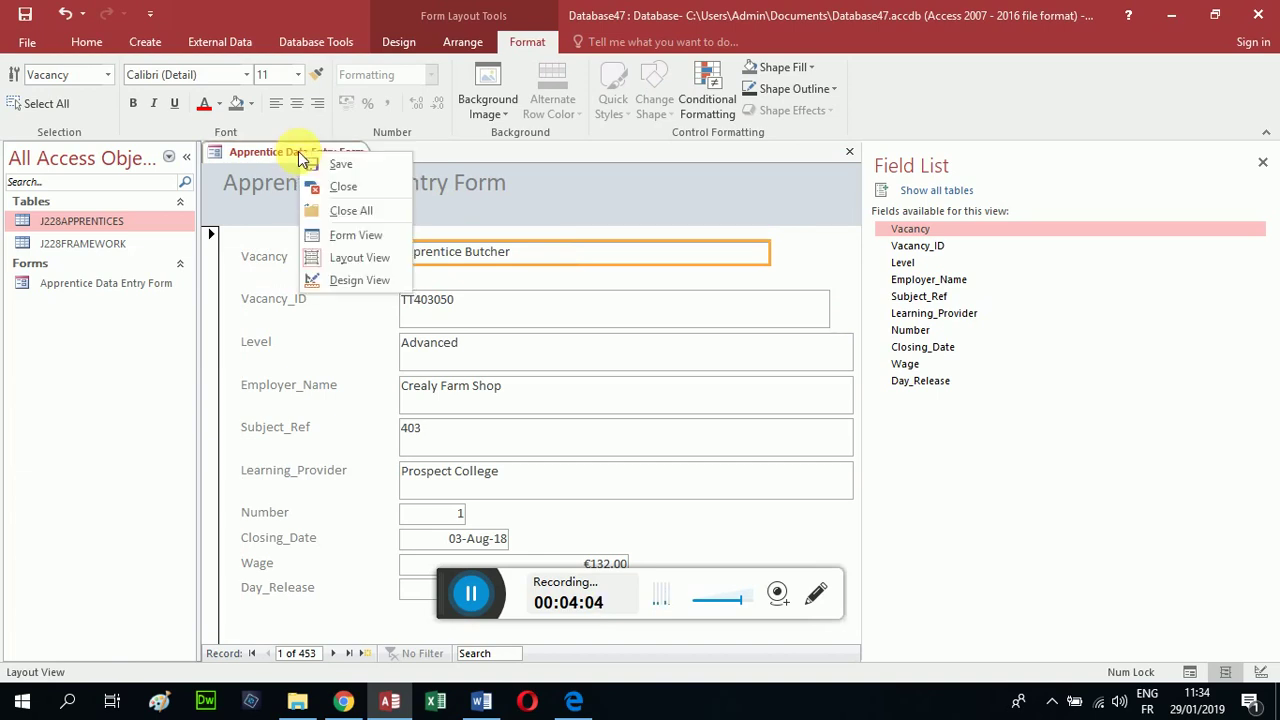
{"action": "left_click", "coordinate": [322, 281]}
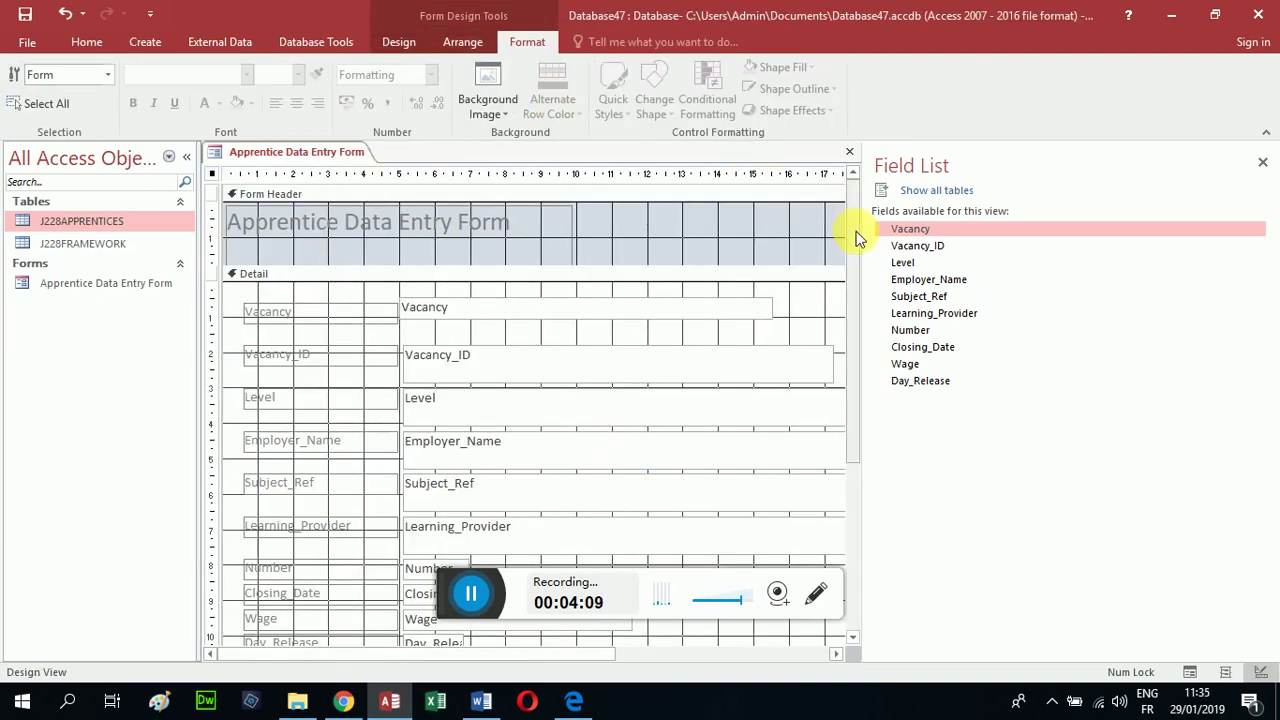
{"action": "left_click_drag", "start_coordinate": [852, 255], "coordinate": [872, 458]}
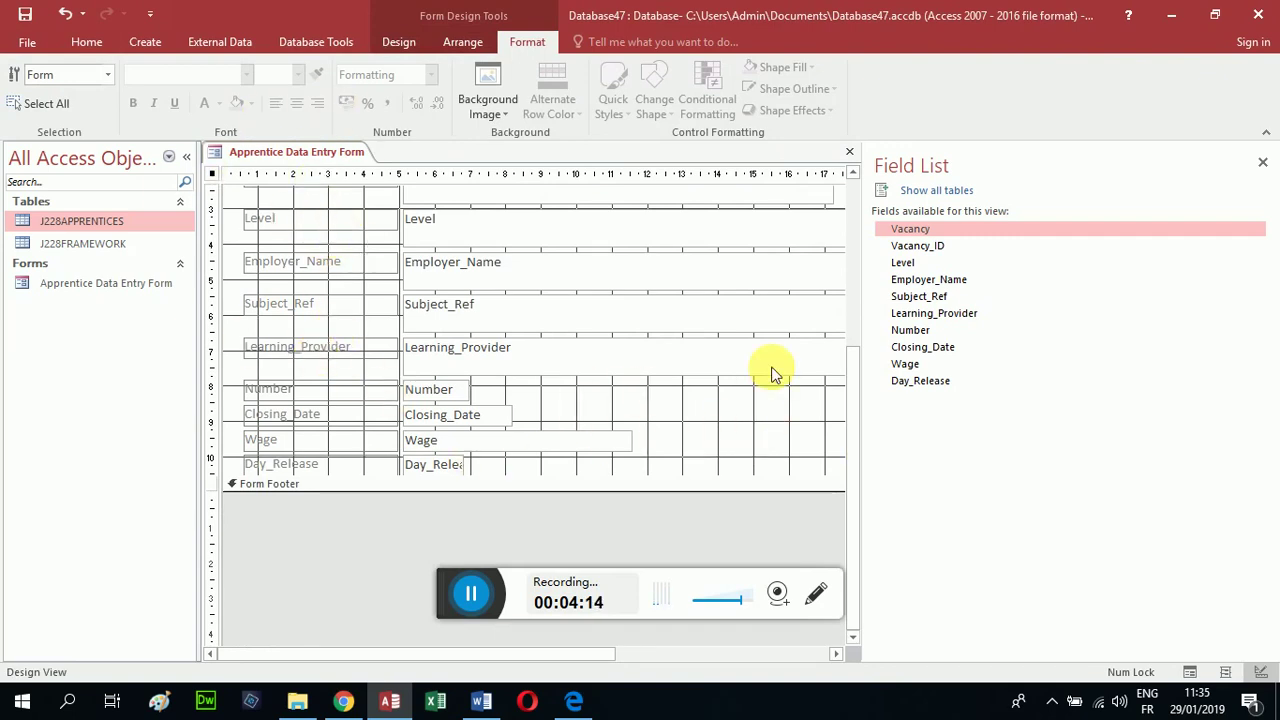
{"action": "right_click", "coordinate": [335, 474]}
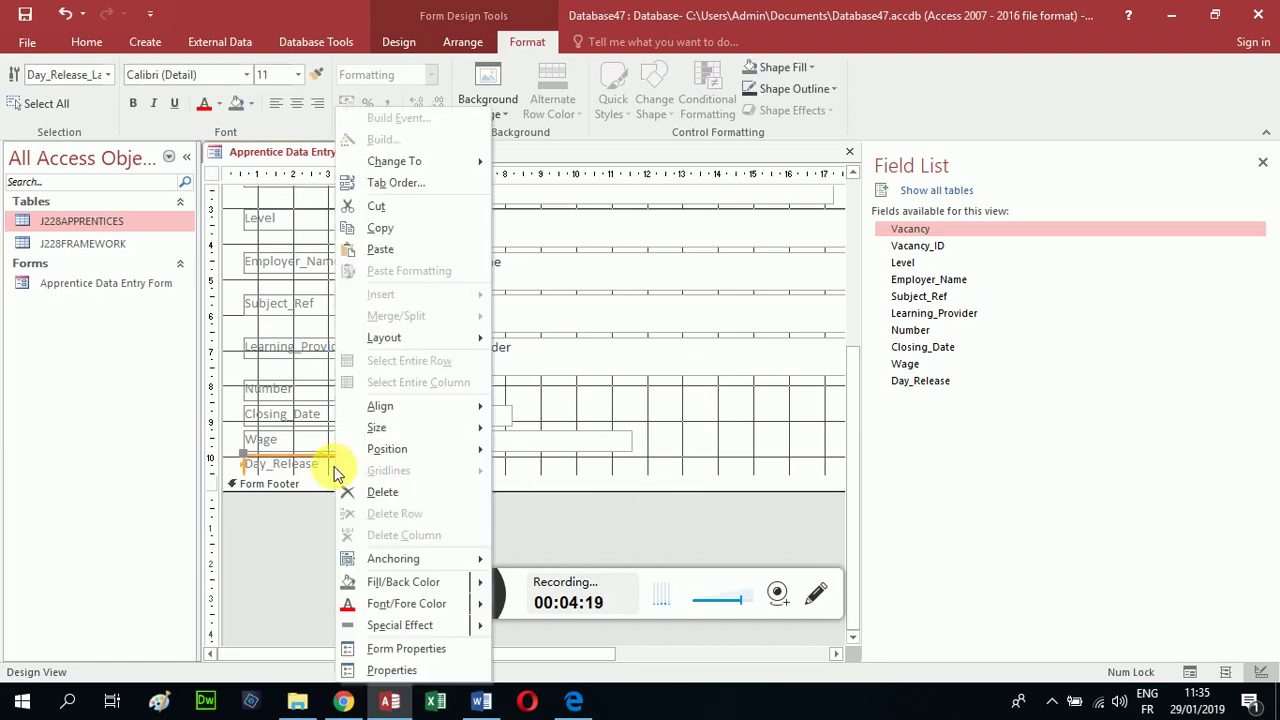
{"action": "left_click", "coordinate": [282, 462]}
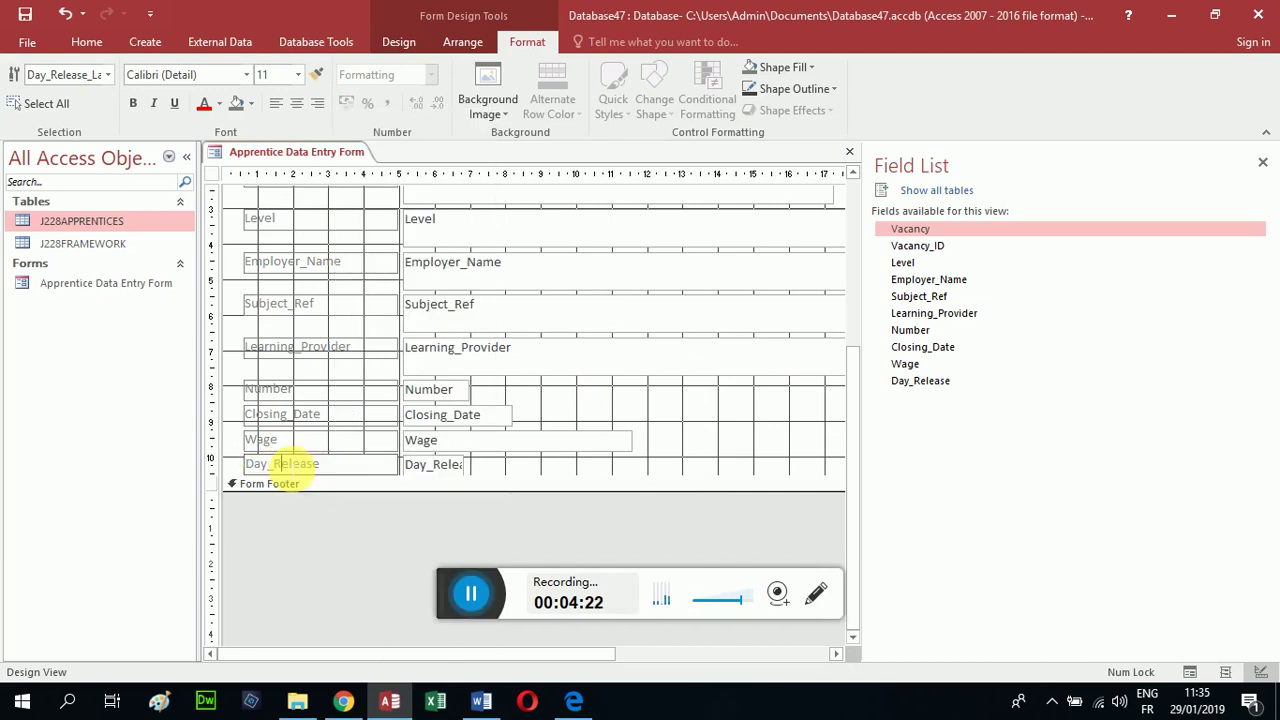
{"action": "left_click", "coordinate": [437, 467]}
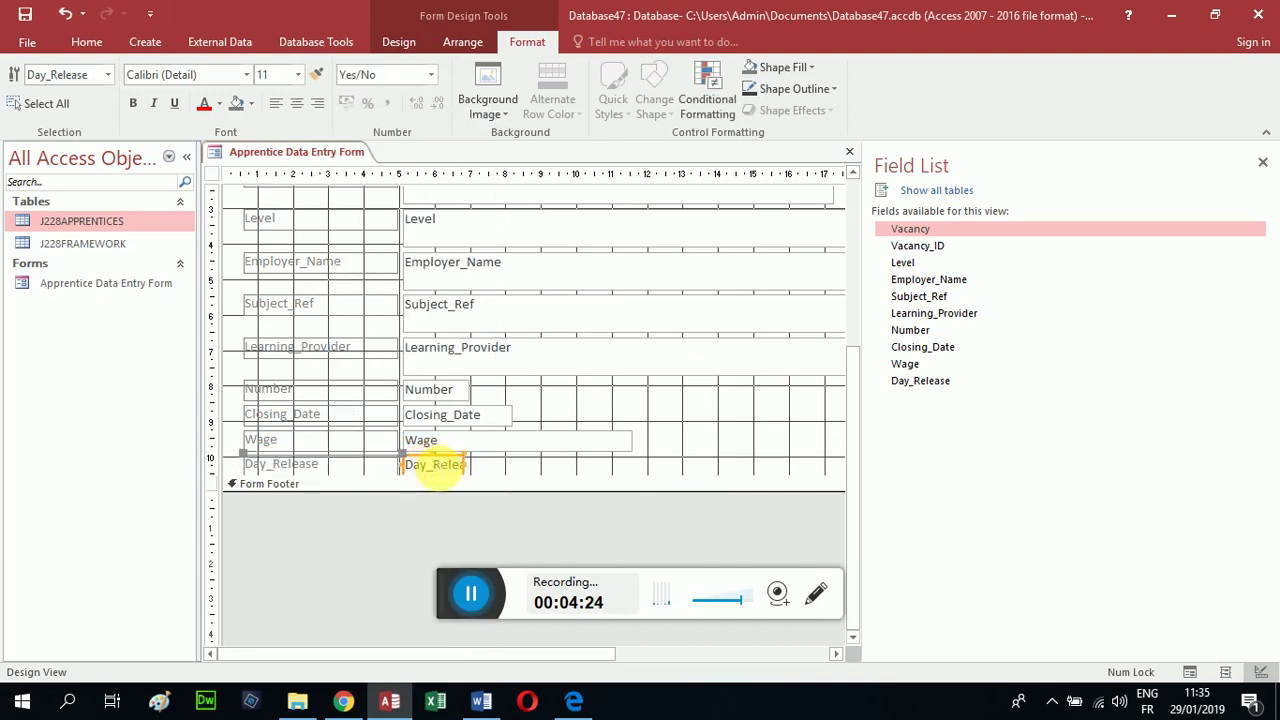
{"action": "right_click", "coordinate": [433, 467]}
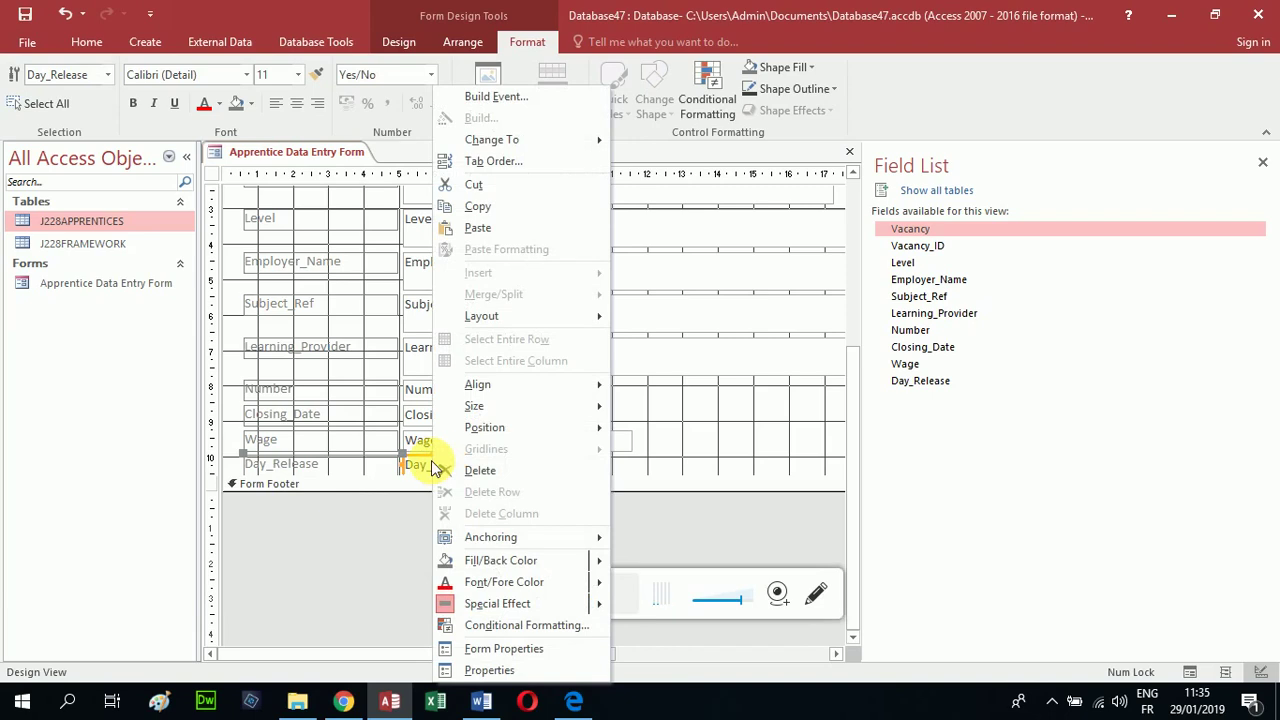
{"action": "left_click", "coordinate": [478, 470]}
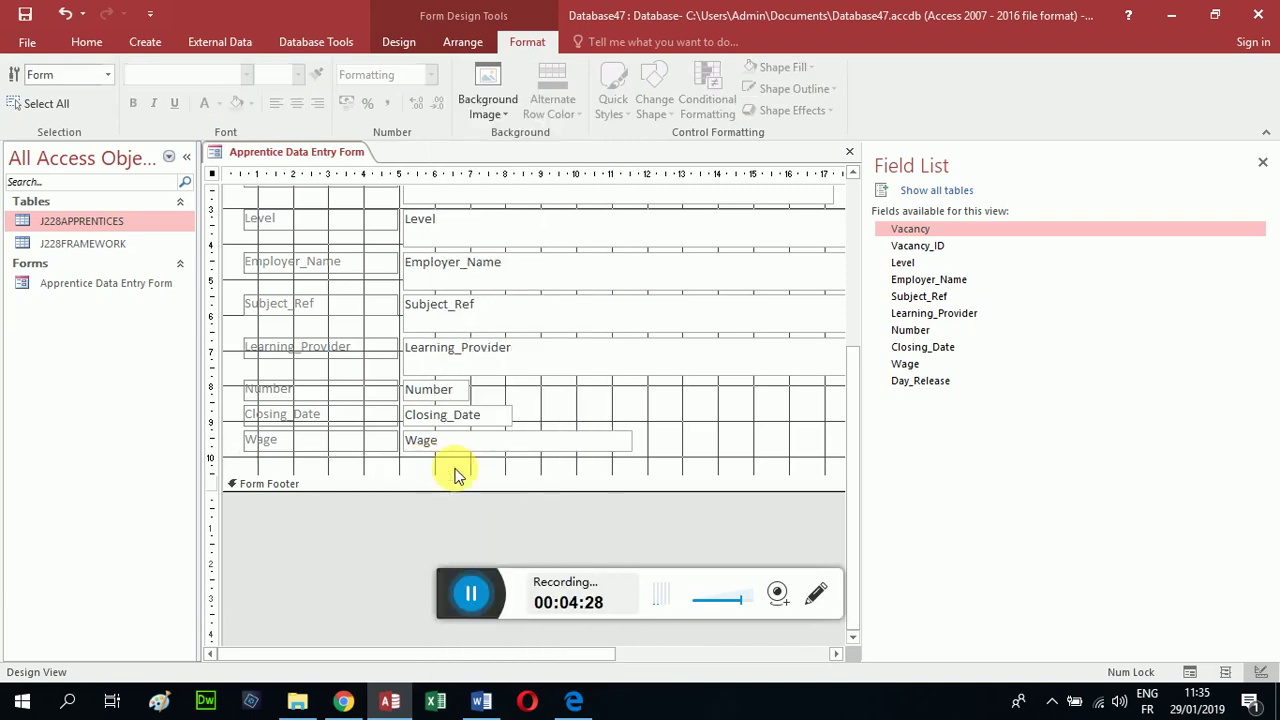
Step: Add an option button control below the Wage label in the Detail section and shift it slightly towards the form's left edge
{"action": "left_click", "coordinate": [411, 50]}
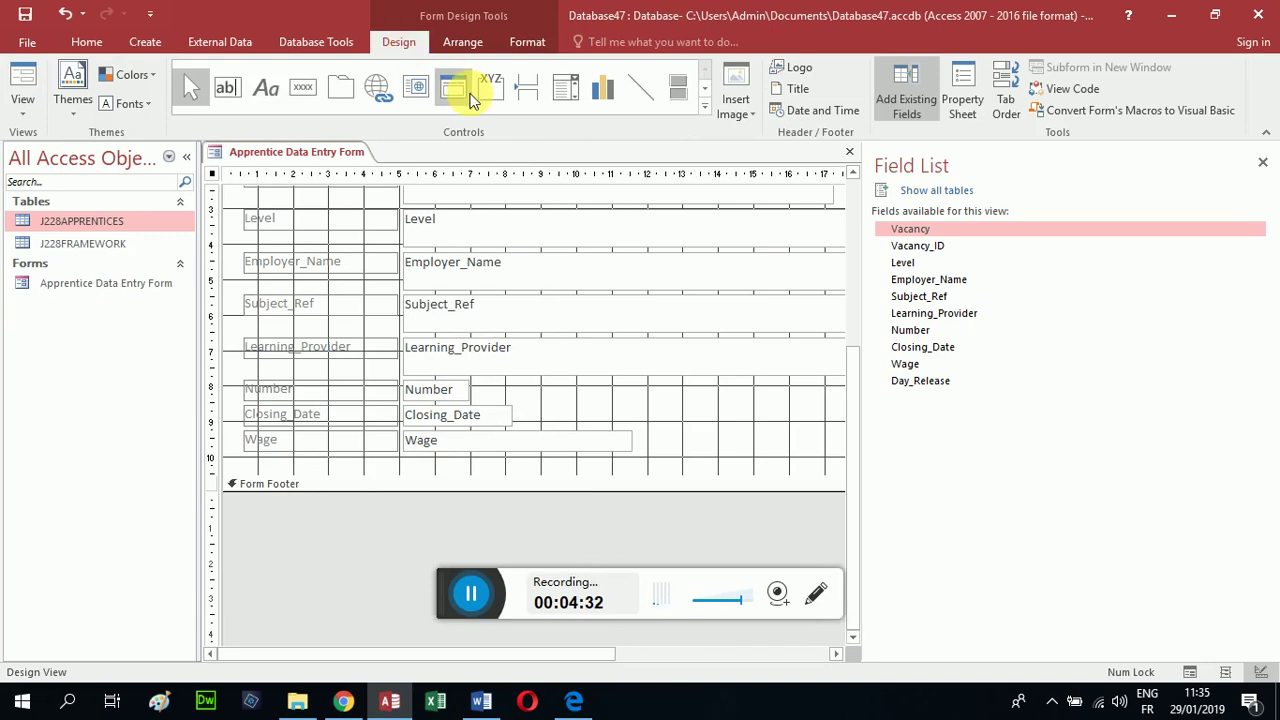
{"action": "left_click", "coordinate": [272, 97]}
{"action": "left_click", "coordinate": [258, 93]}
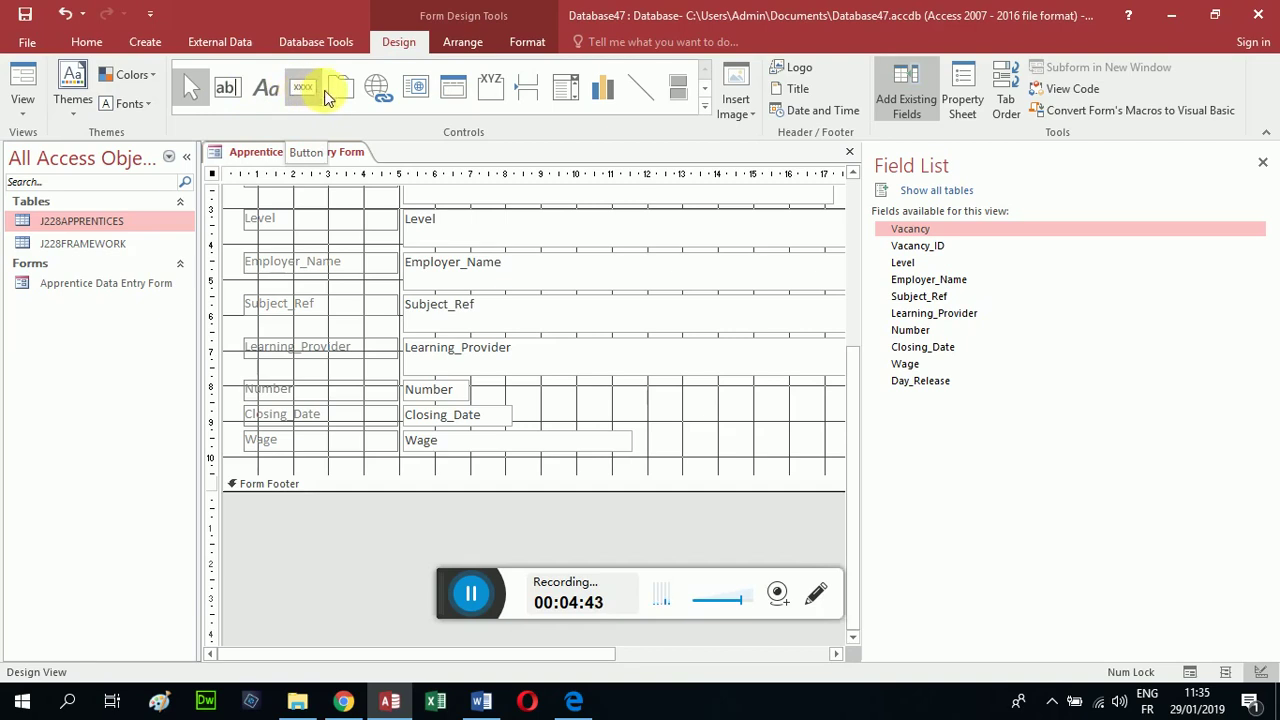
{"action": "left_click", "coordinate": [306, 96]}
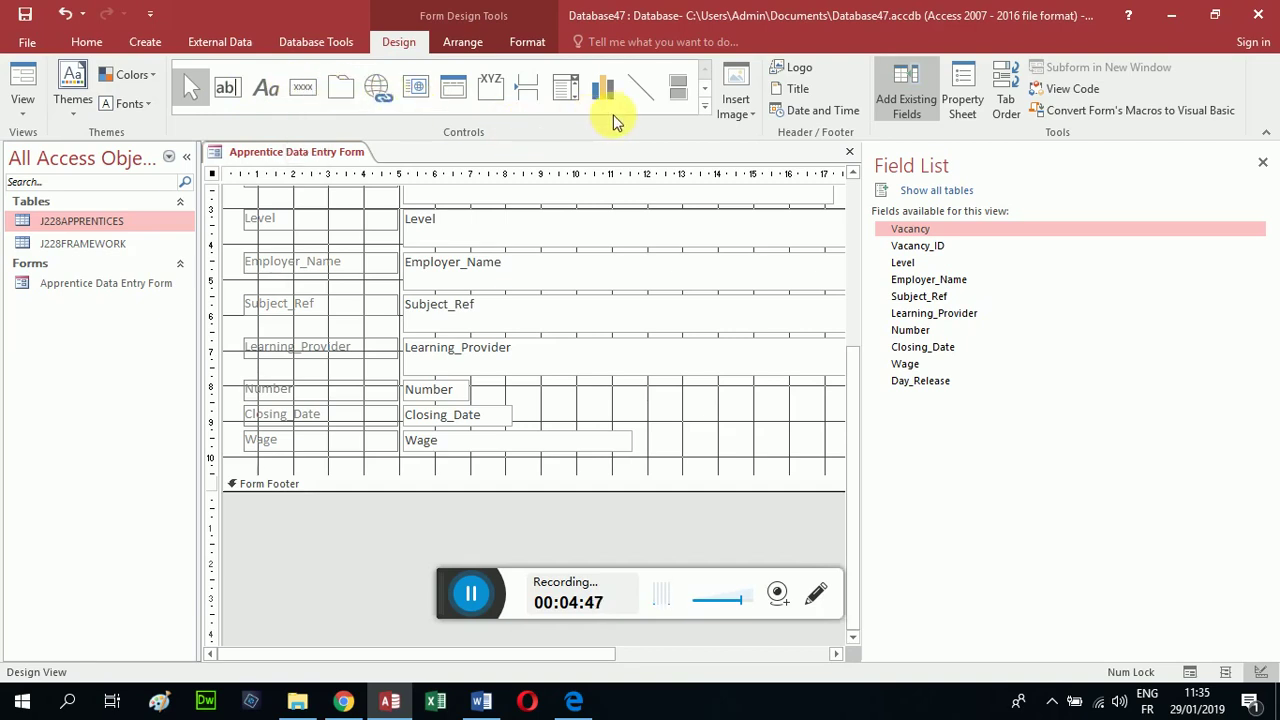
{"action": "left_click", "coordinate": [705, 92]}
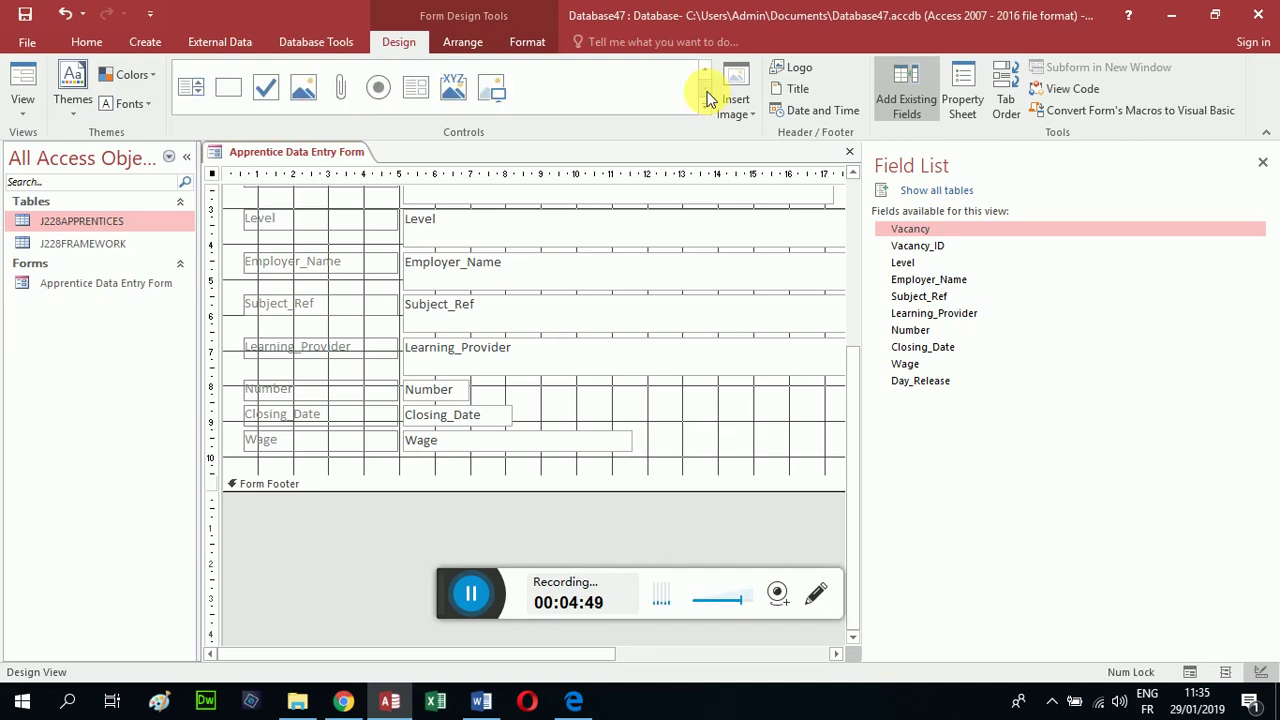
{"action": "left_click", "coordinate": [378, 92]}
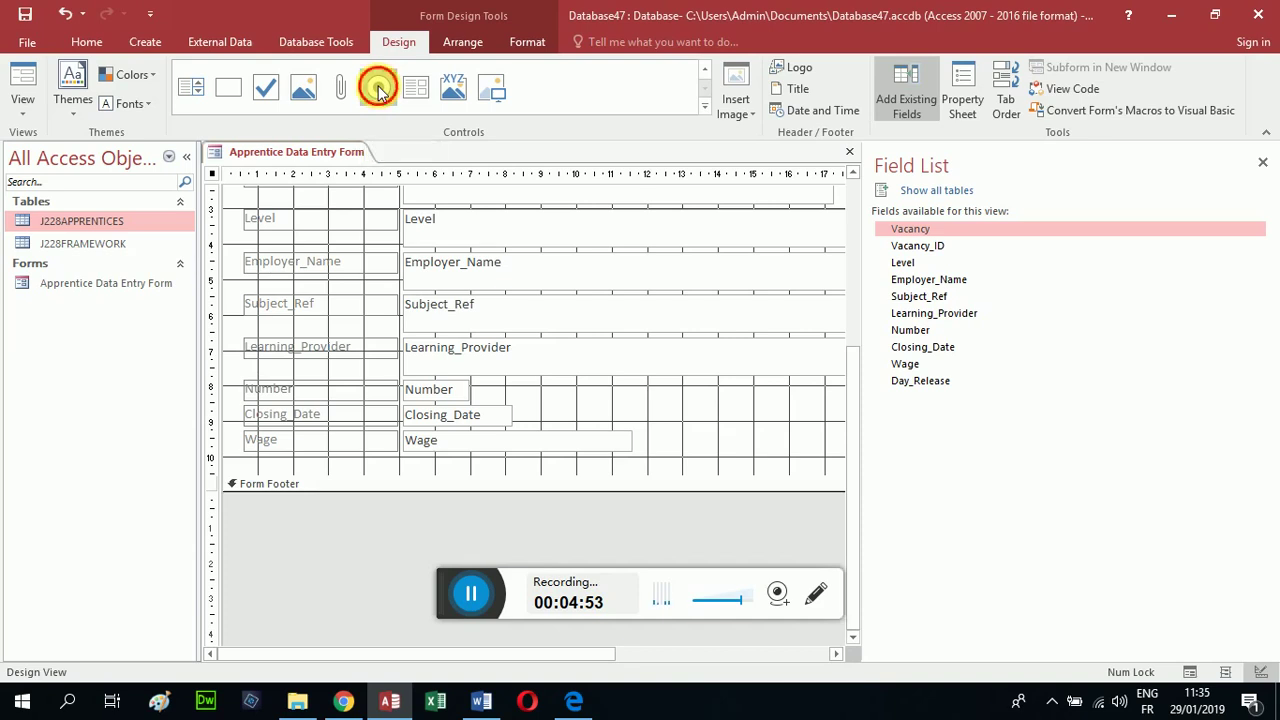
{"action": "left_click", "coordinate": [337, 470]}
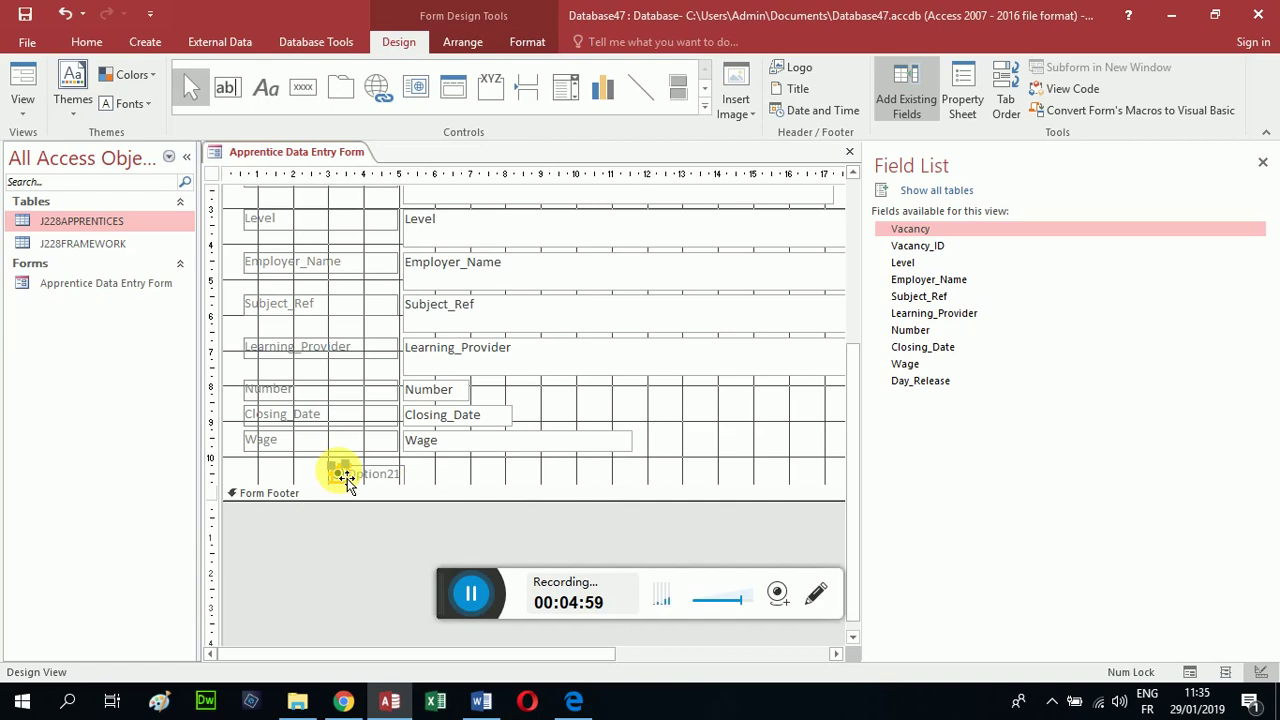
{"action": "left_click", "coordinate": [345, 478]}
{"action": "left_click_drag", "start_coordinate": [317, 481], "coordinate": [311, 474]}
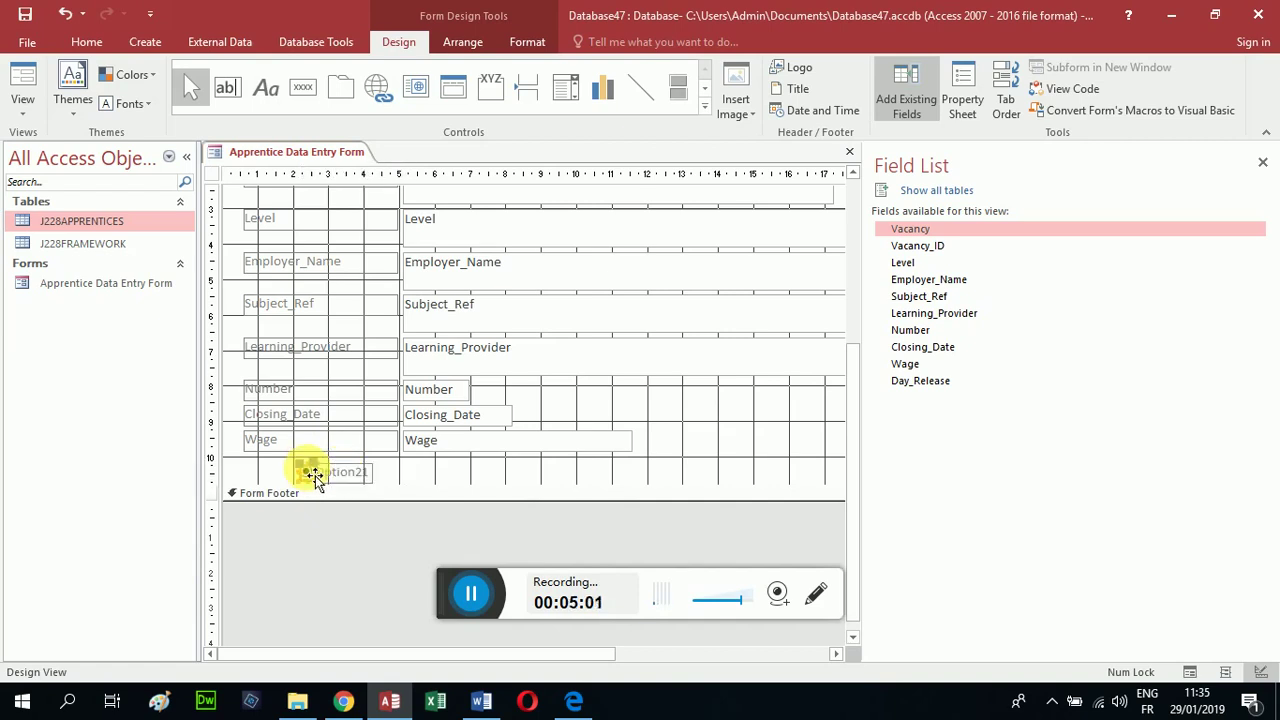
Step: Move the option button's label beneath the Wage text box, widen it, and change its caption to Day_Release
{"action": "left_click", "coordinate": [366, 473]}
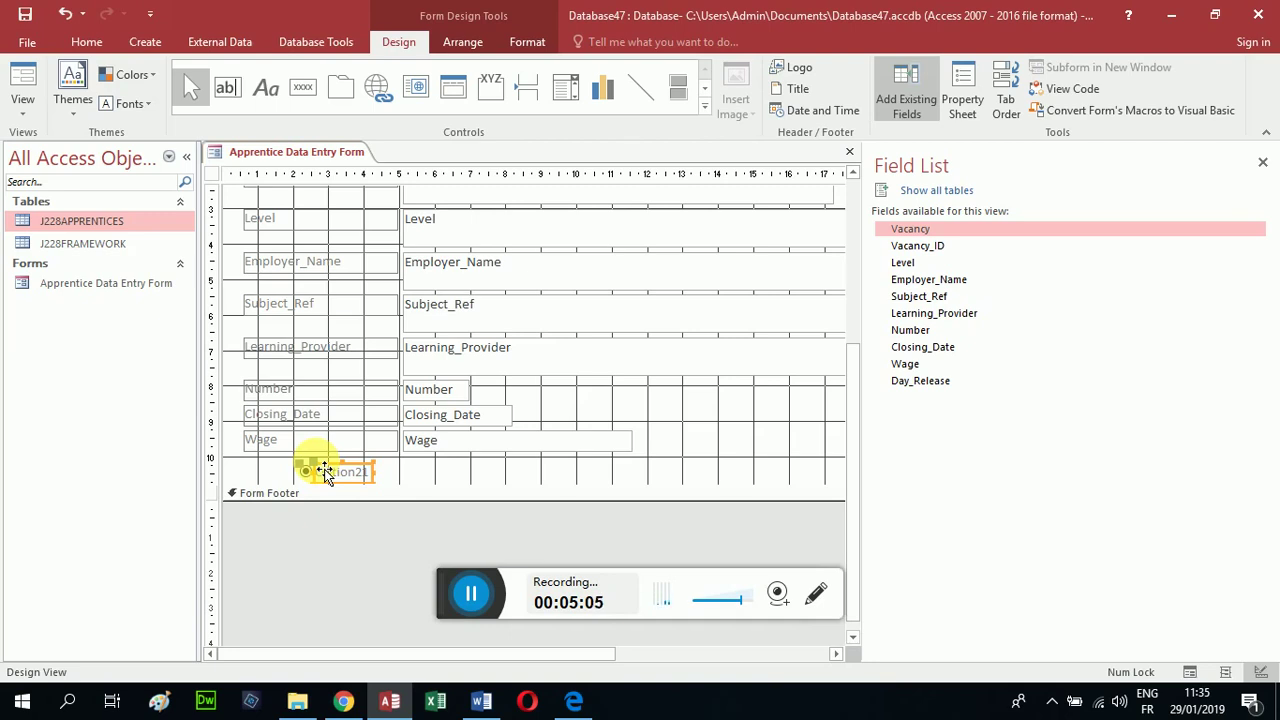
{"action": "left_click_drag", "start_coordinate": [325, 471], "coordinate": [416, 472]}
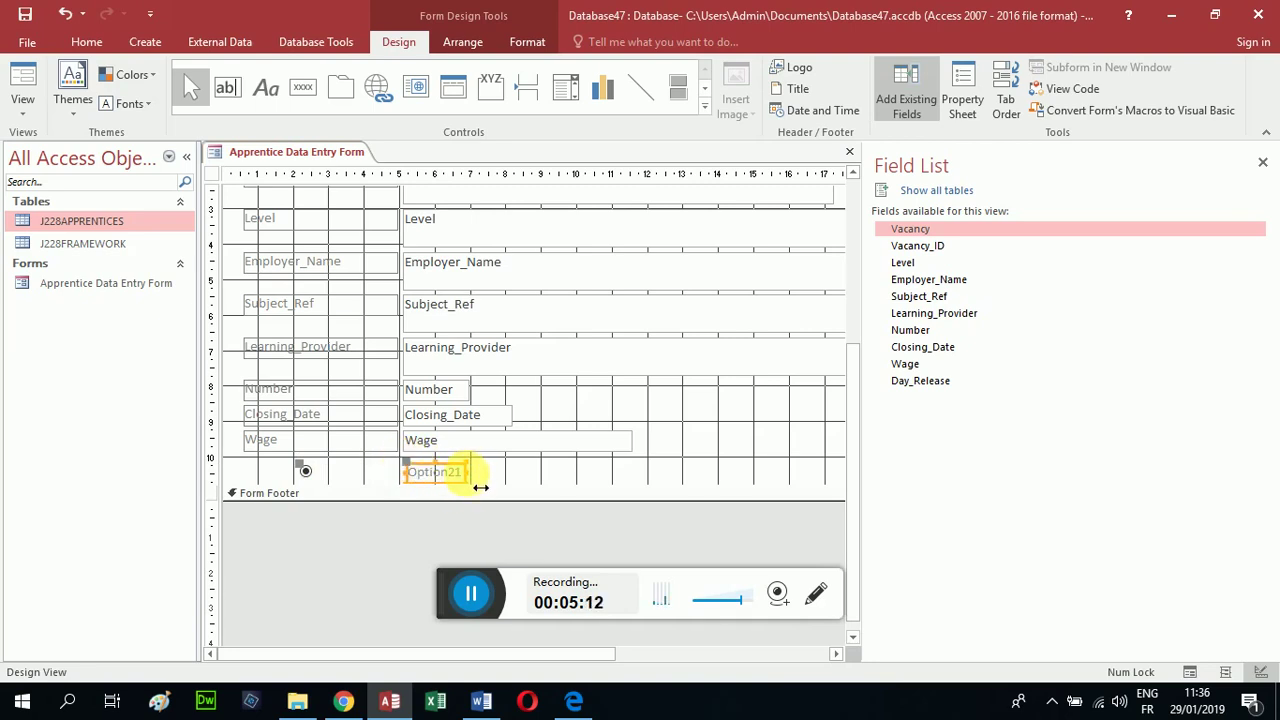
{"action": "left_click_drag", "start_coordinate": [481, 487], "coordinate": [551, 472]}
{"action": "left_click", "coordinate": [497, 477]}
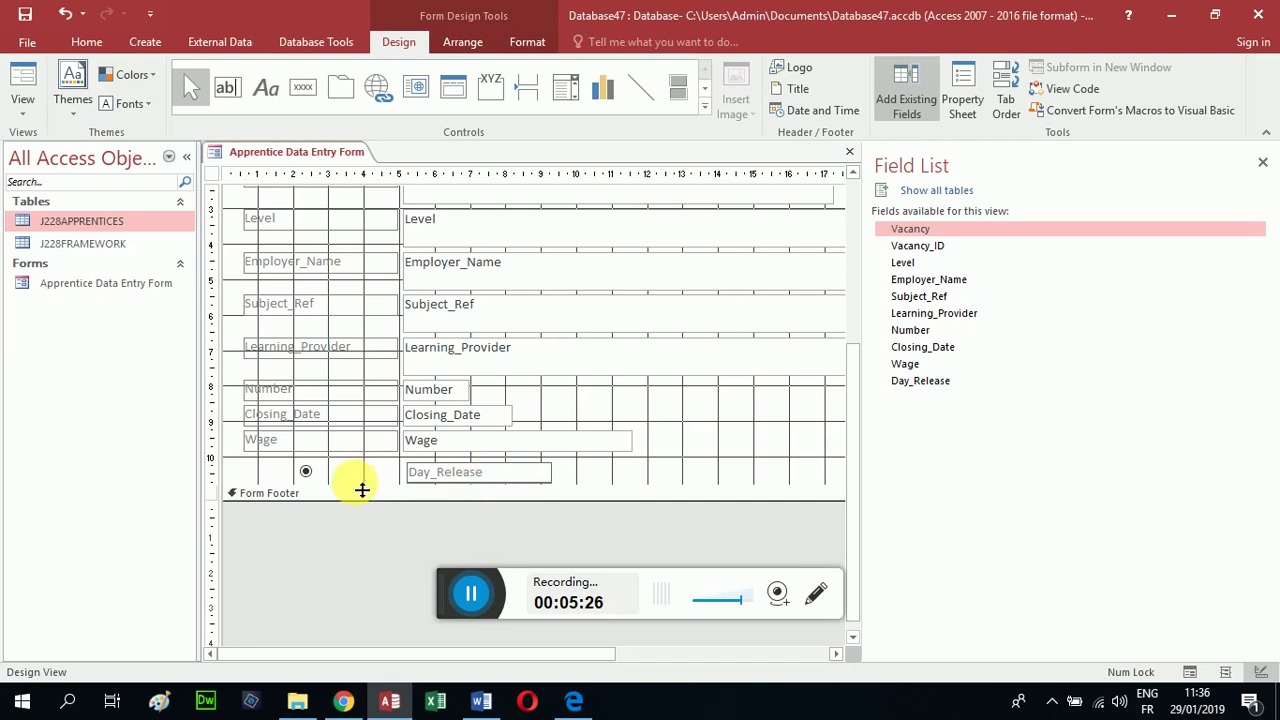
Step: Bind the option button to the Day_Release field by setting its Control Source property
{"action": "left_click", "coordinate": [316, 478]}
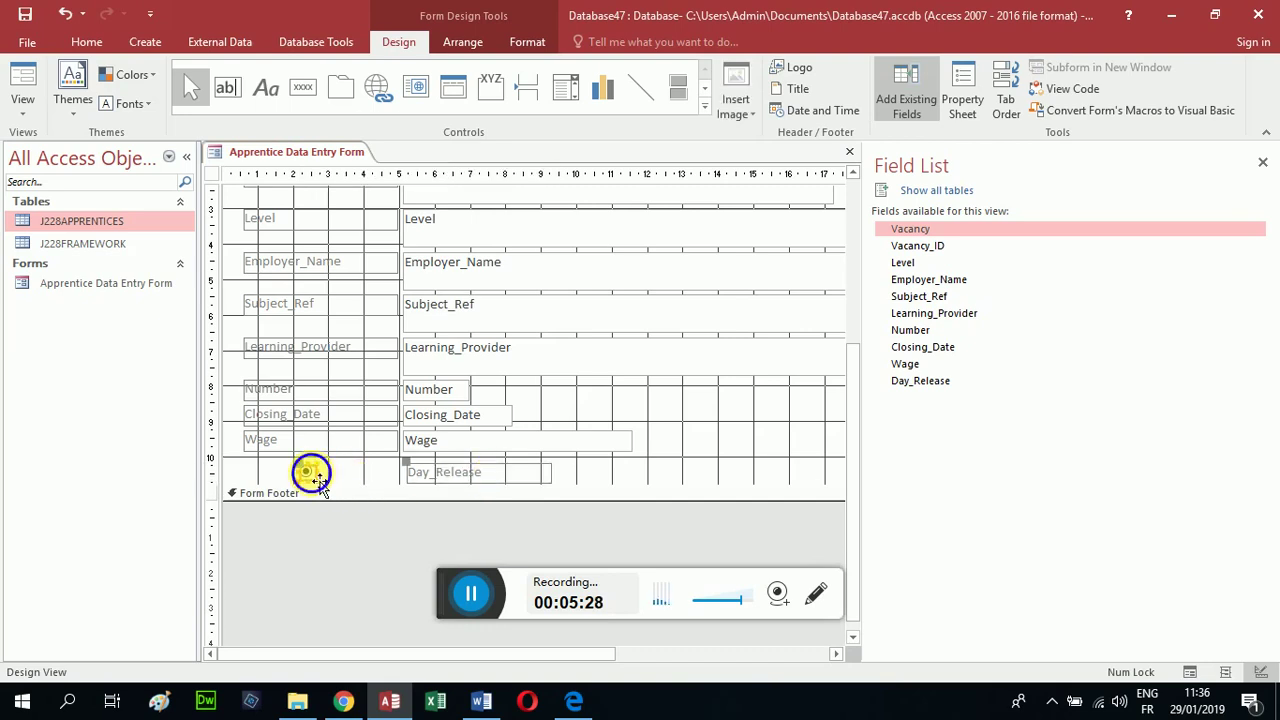
{"action": "right_click", "coordinate": [314, 480]}
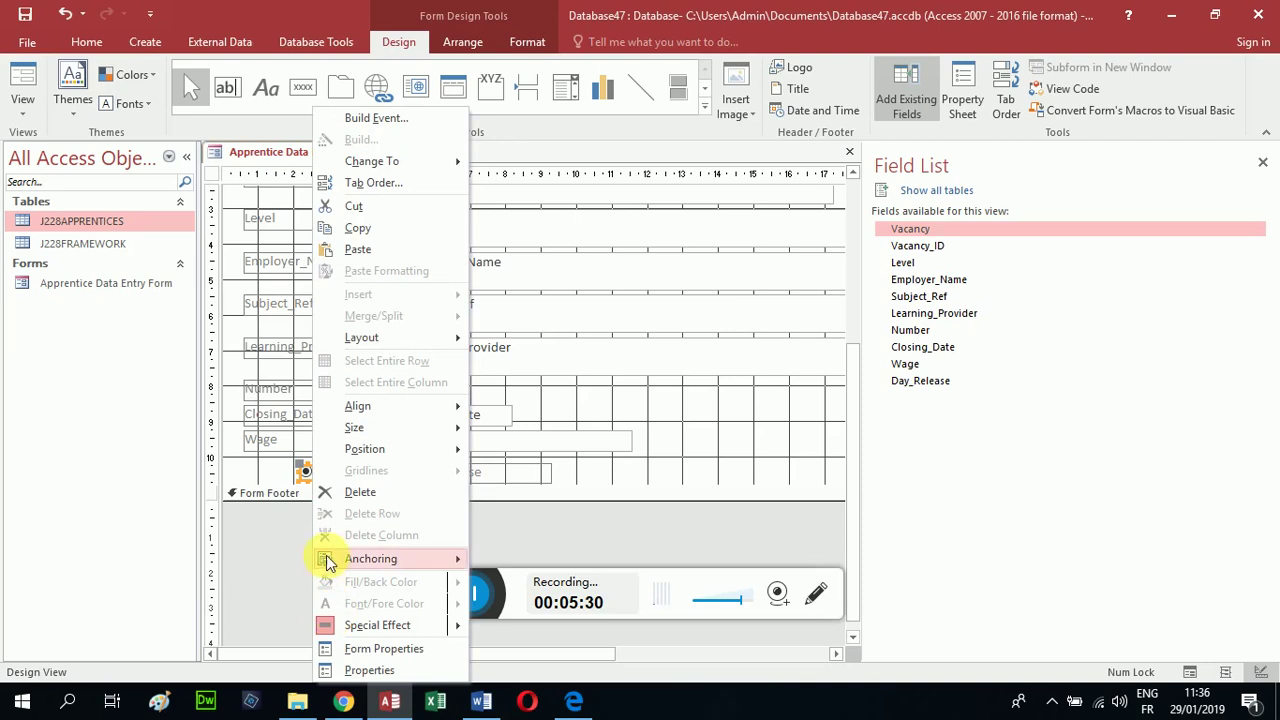
{"action": "left_click", "coordinate": [370, 672]}
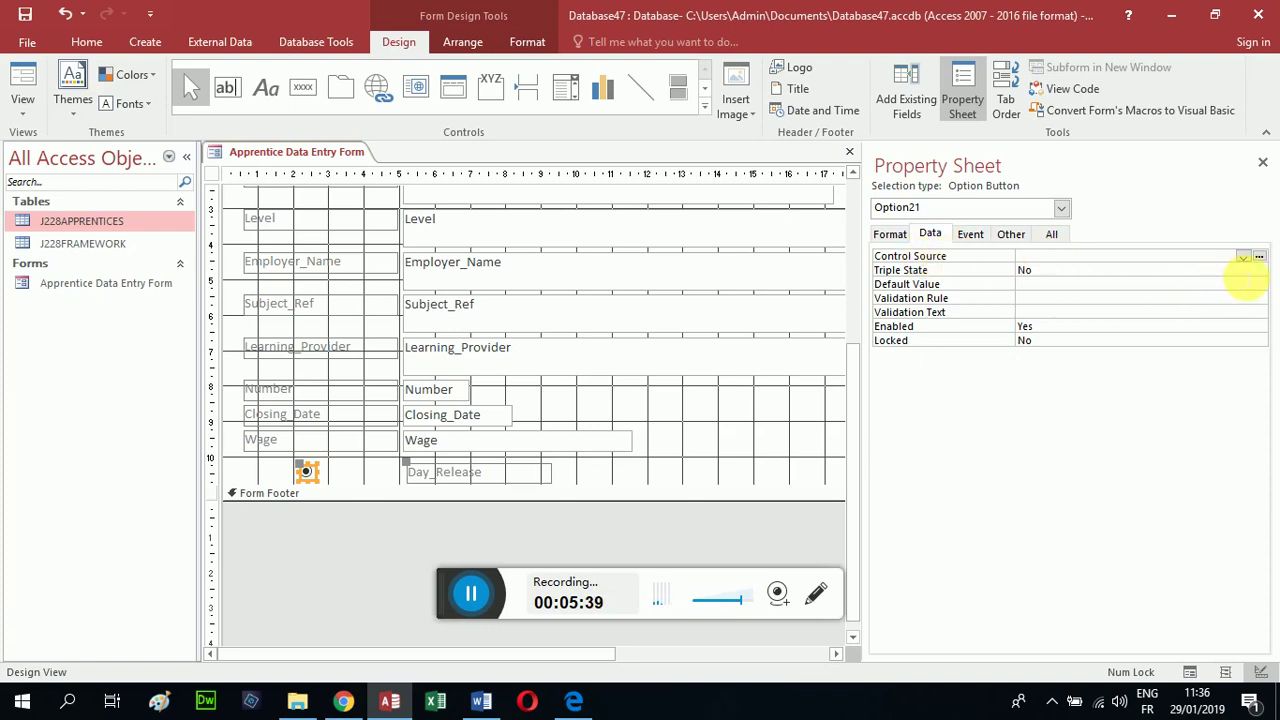
{"action": "left_click", "coordinate": [1242, 257]}
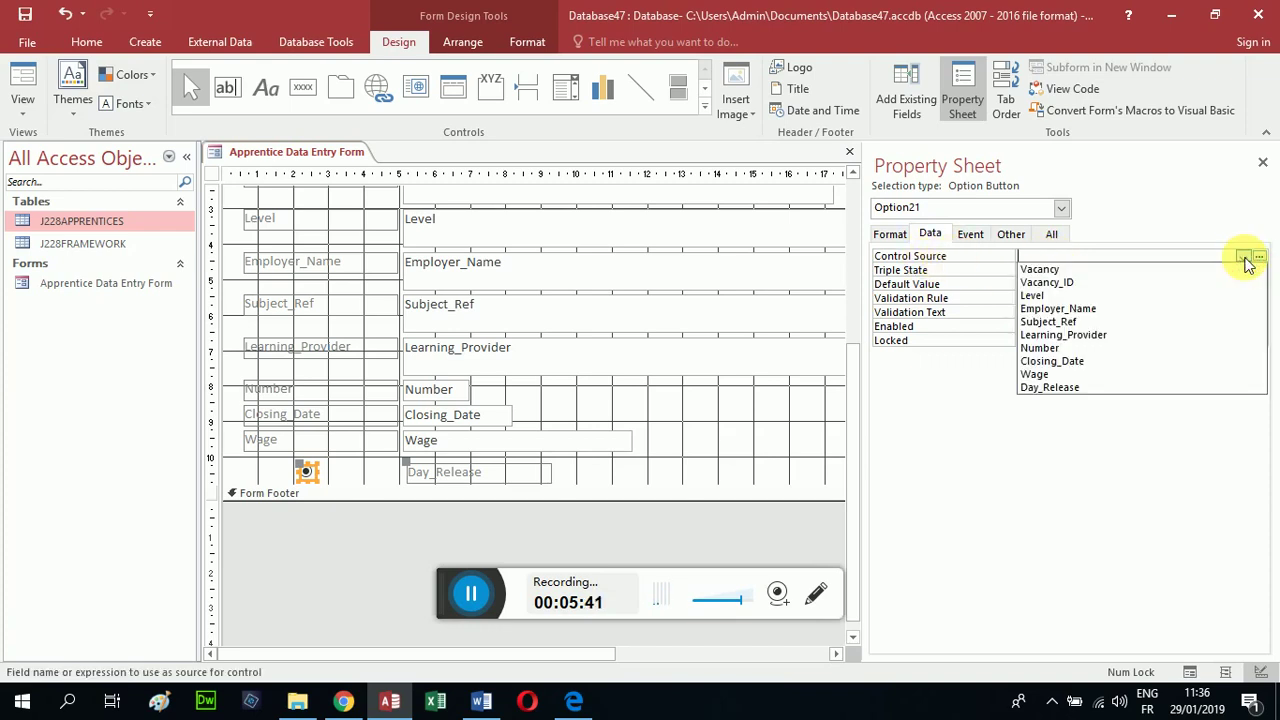
{"action": "left_click", "coordinate": [1115, 388]}
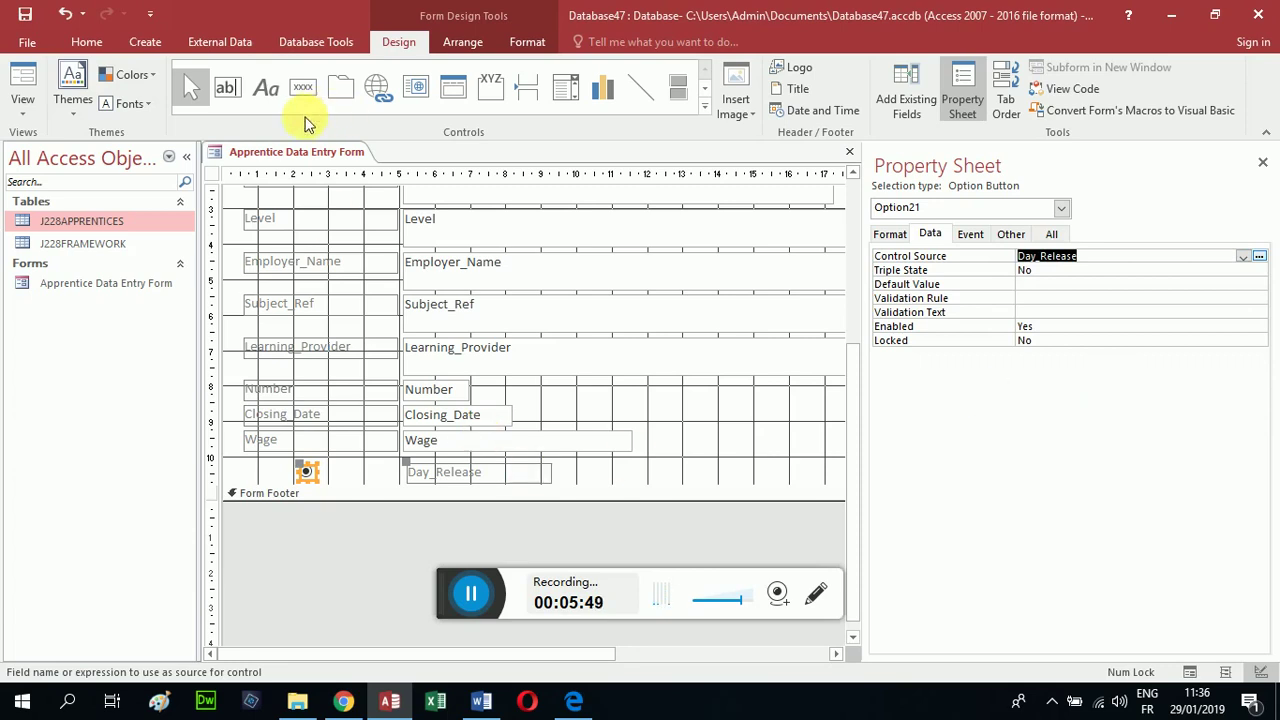
Step: Save the form design and display the form in Form View to check the Day_Release option button
{"action": "right_click", "coordinate": [300, 152]}
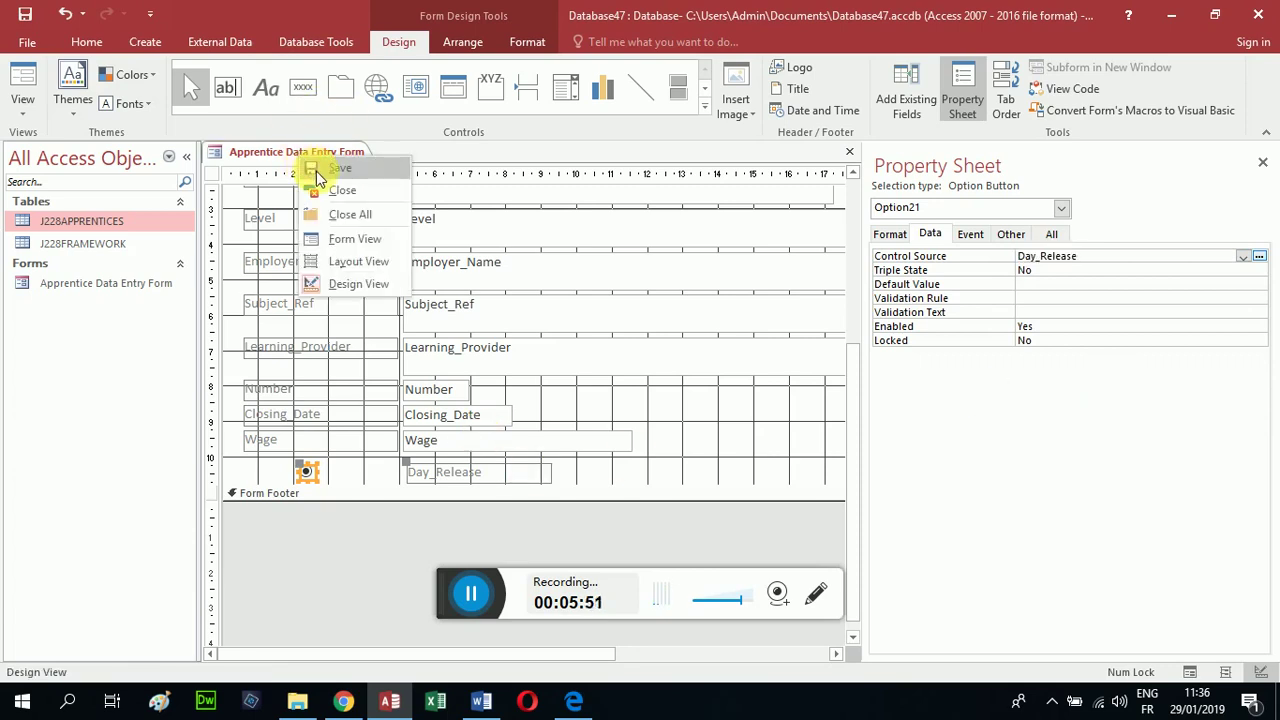
{"action": "left_click", "coordinate": [314, 170]}
{"action": "right_click", "coordinate": [300, 156]}
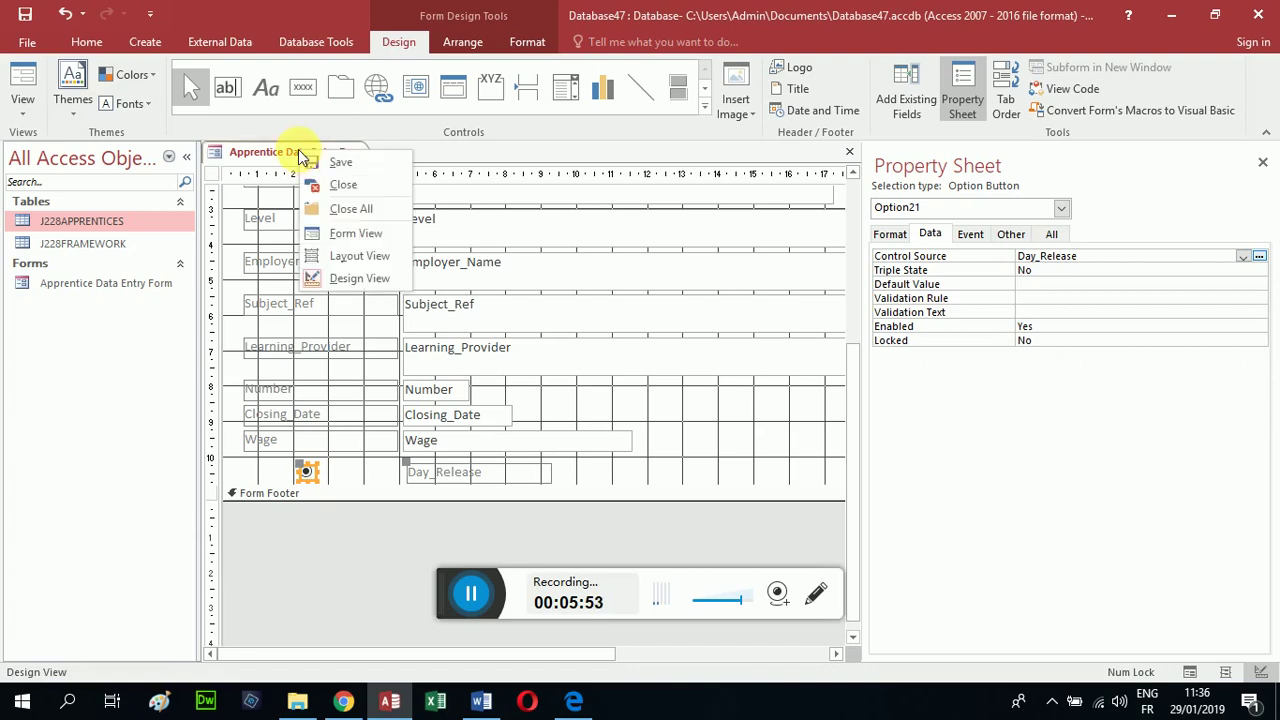
{"action": "left_click", "coordinate": [328, 279]}
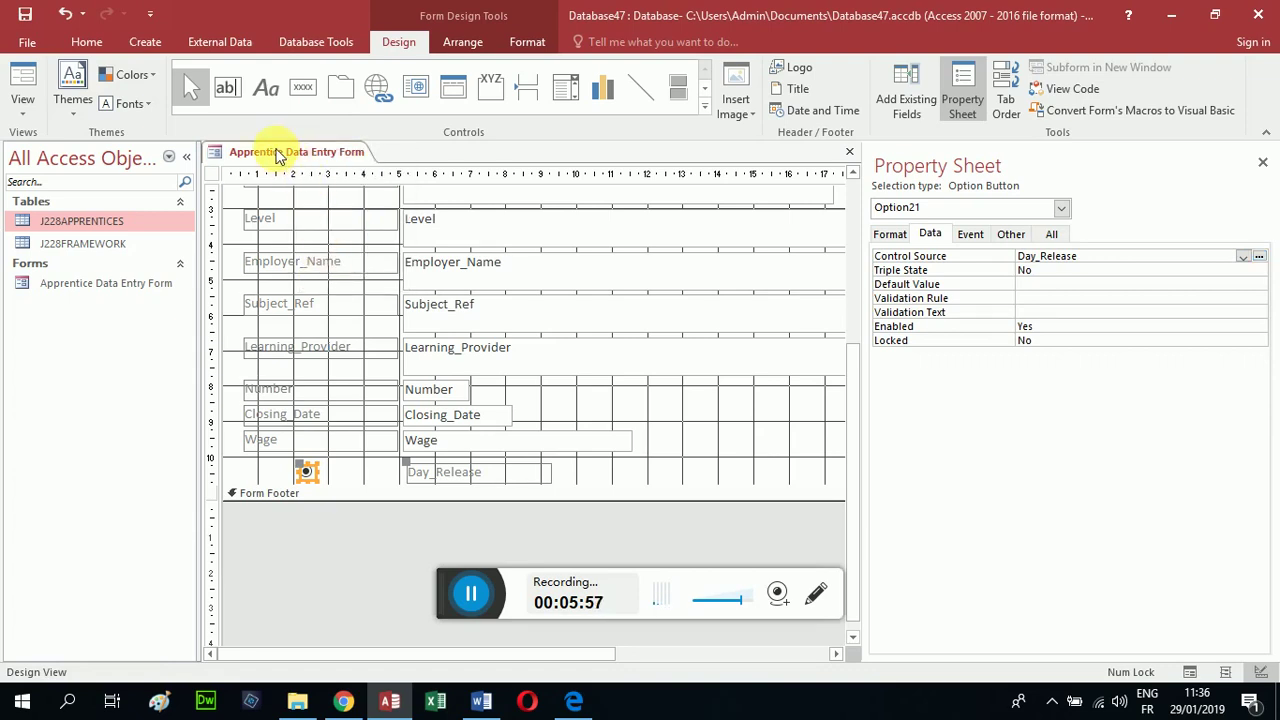
{"action": "right_click", "coordinate": [280, 160]}
{"action": "left_click", "coordinate": [297, 236]}
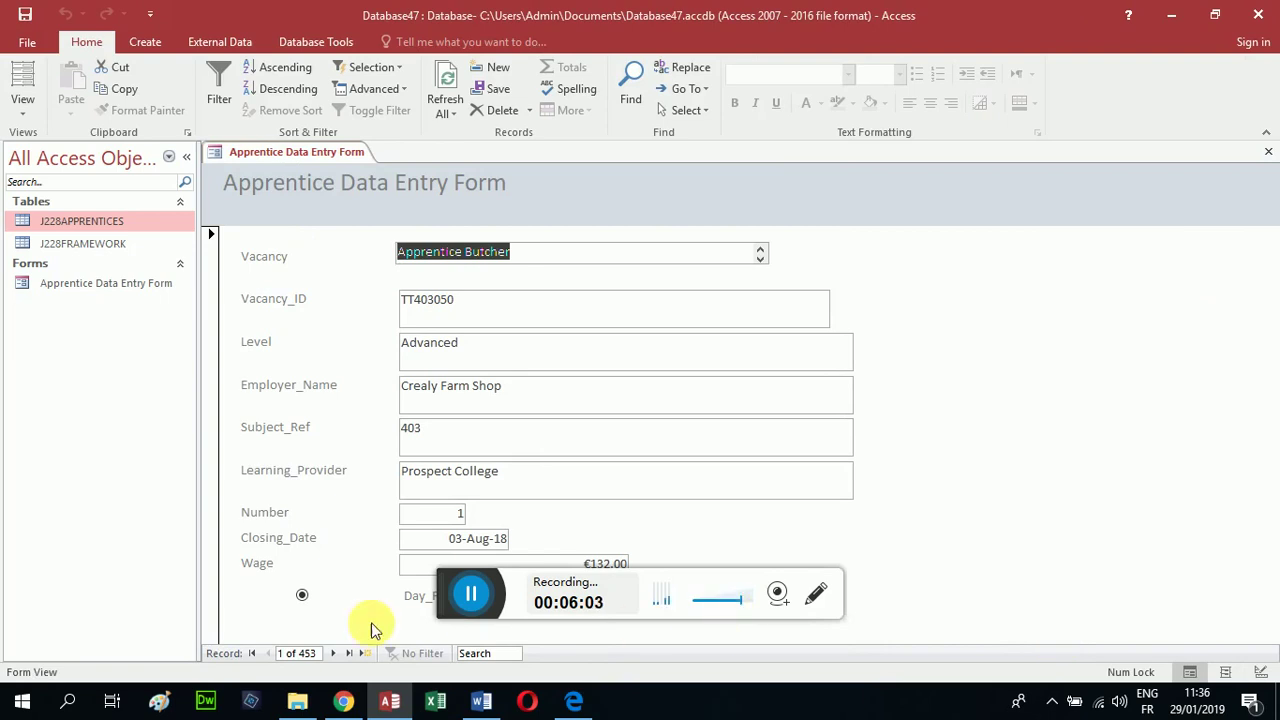
Step: Toggle the Day_Release option button off and on in the first record, and browse the following records through record 9 to compare its state
{"action": "left_click", "coordinate": [420, 605]}
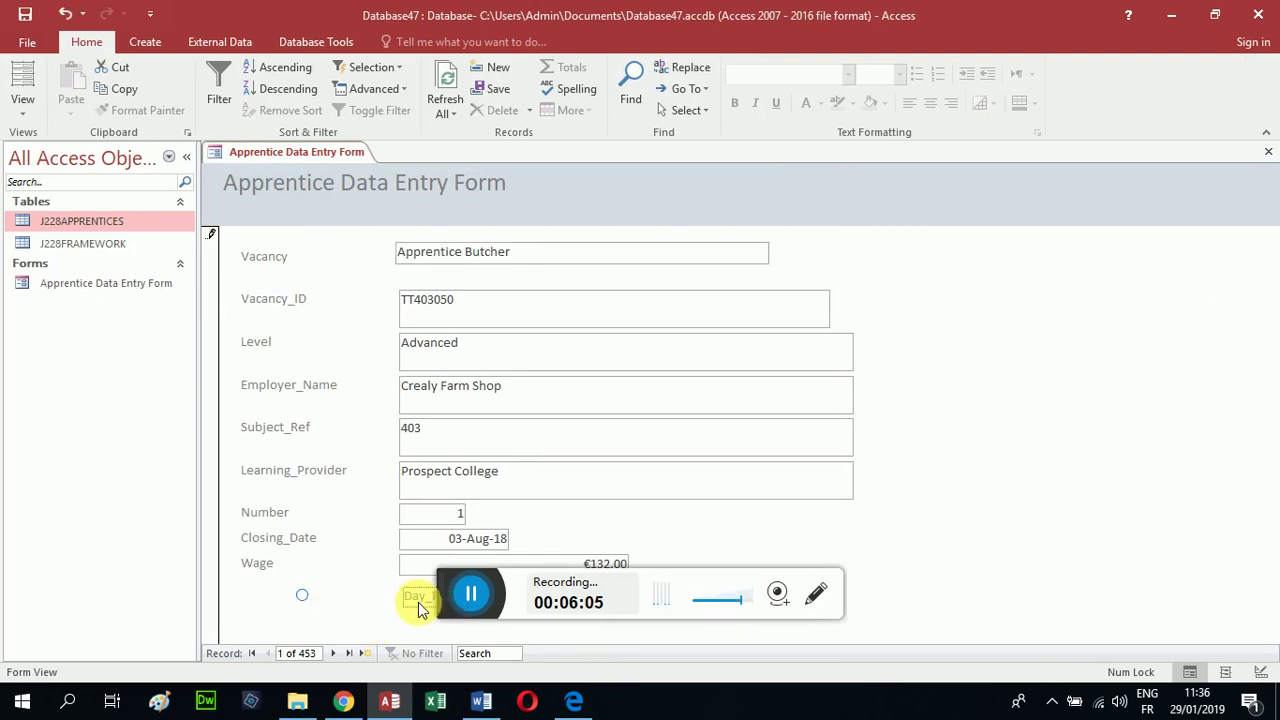
{"action": "left_click", "coordinate": [302, 597]}
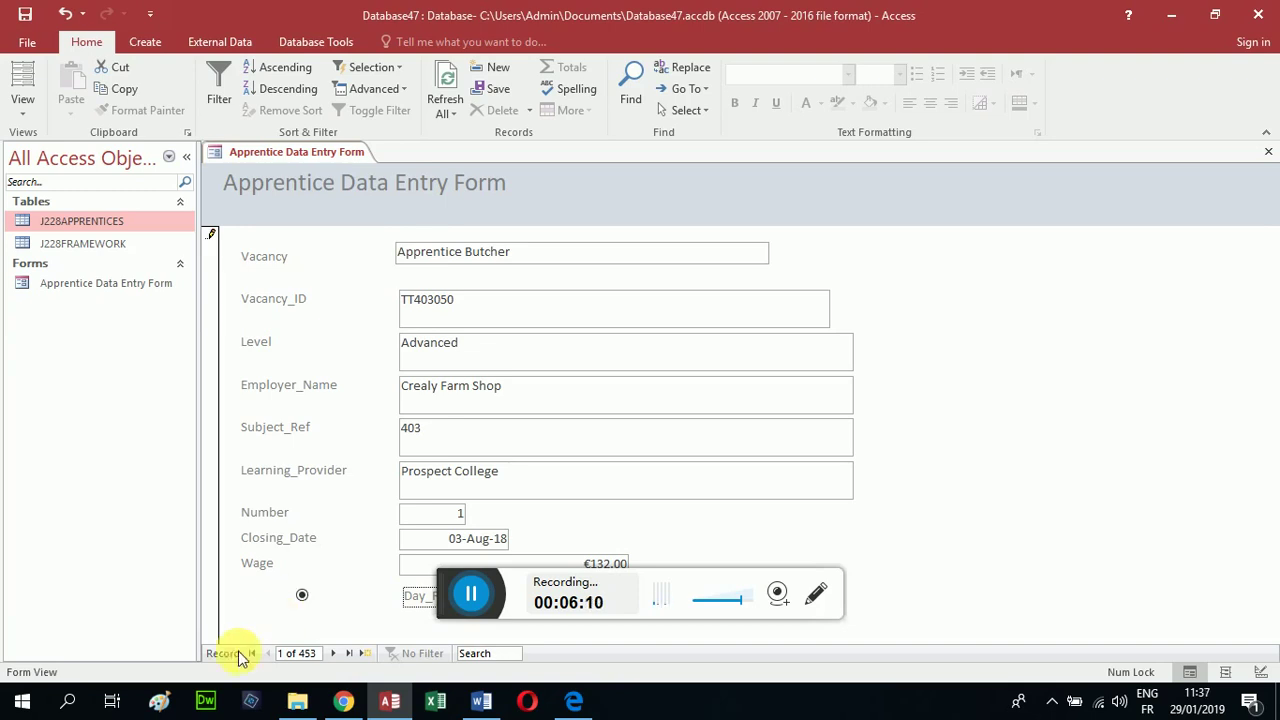
{"action": "left_click", "coordinate": [333, 655]}
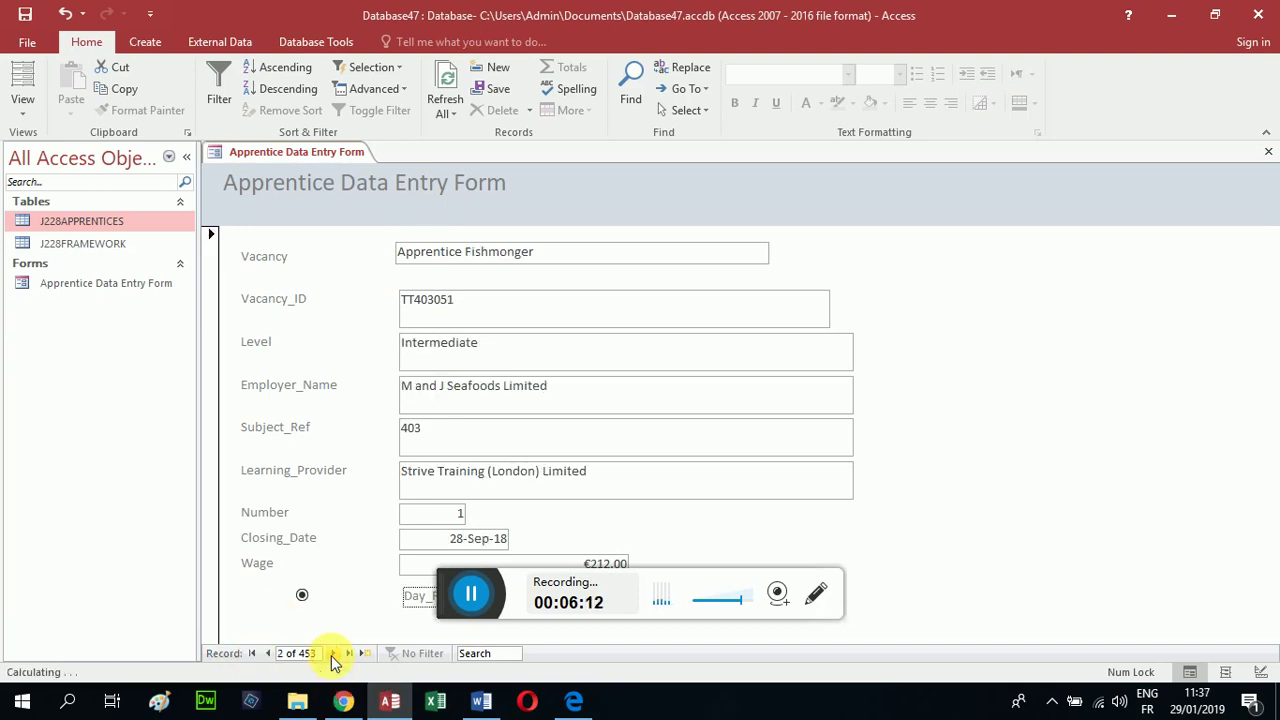
{"action": "left_click", "coordinate": [333, 655]}
{"action": "left_click", "coordinate": [332, 655]}
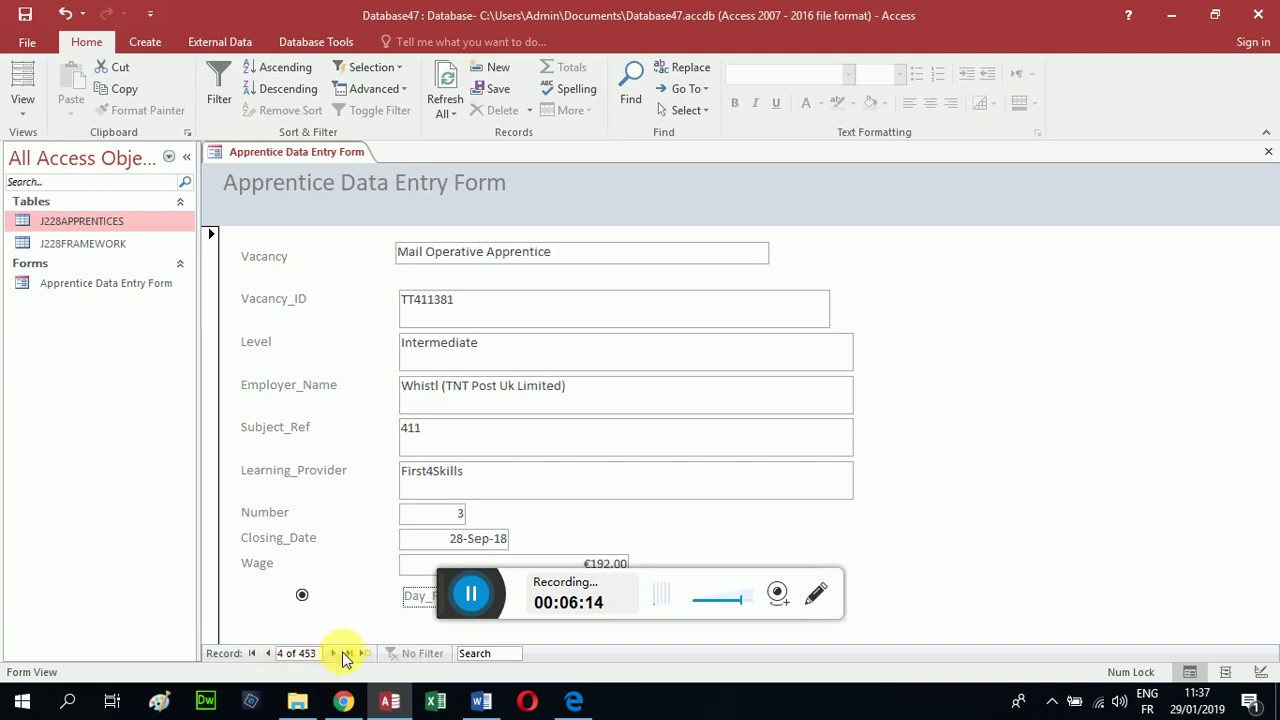
{"action": "left_click", "coordinate": [333, 655]}
{"action": "left_click", "coordinate": [333, 655]}
{"action": "left_click", "coordinate": [333, 655]}
{"action": "left_click", "coordinate": [333, 655]}
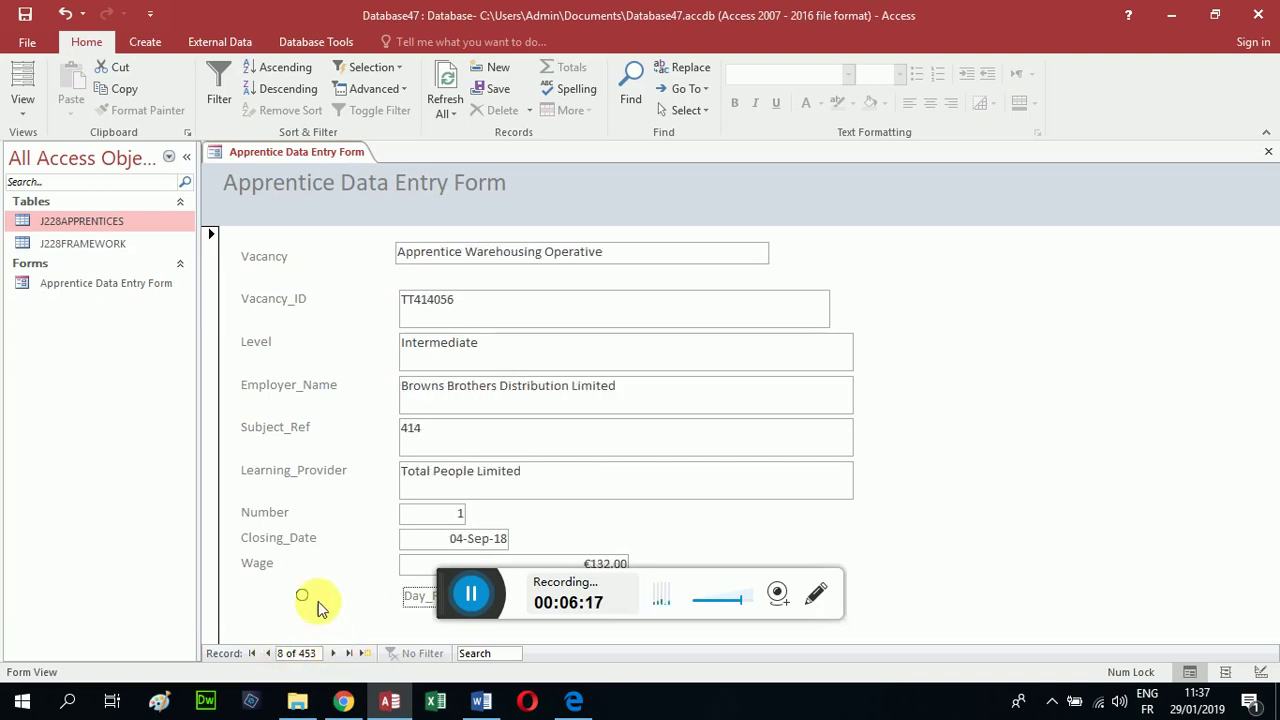
{"action": "left_click", "coordinate": [333, 654]}
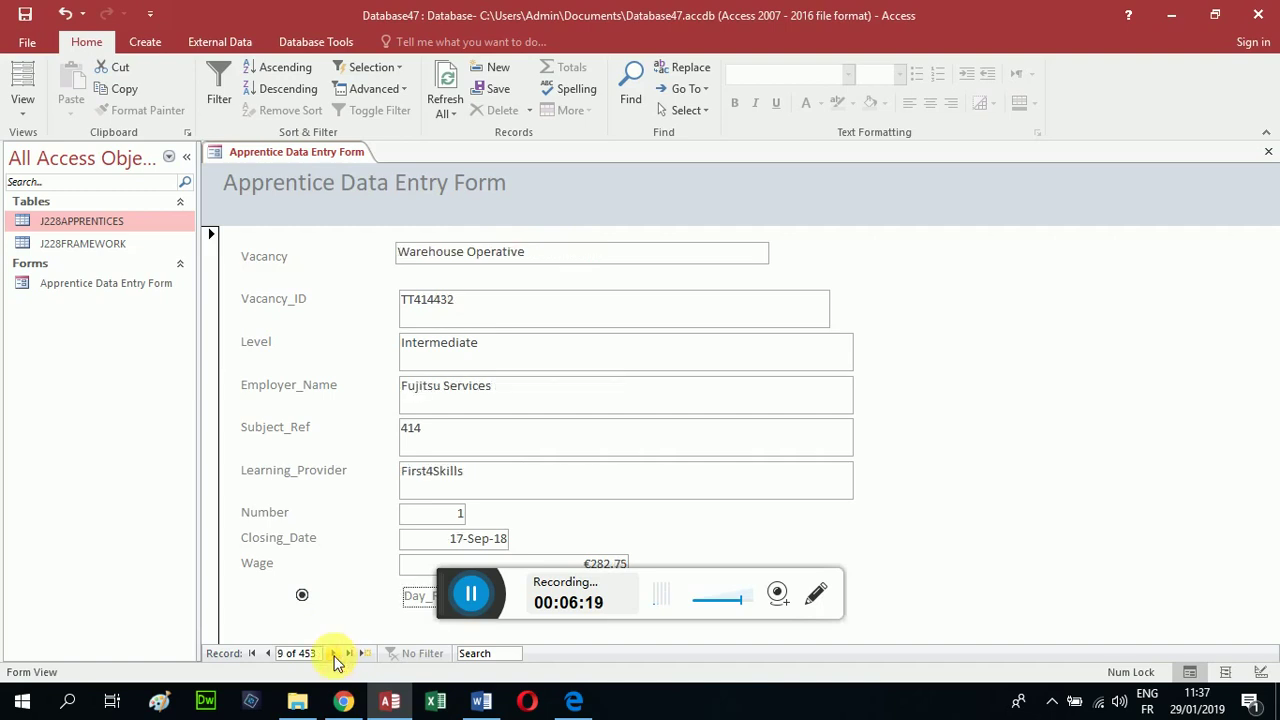
{"action": "left_click", "coordinate": [267, 654]}
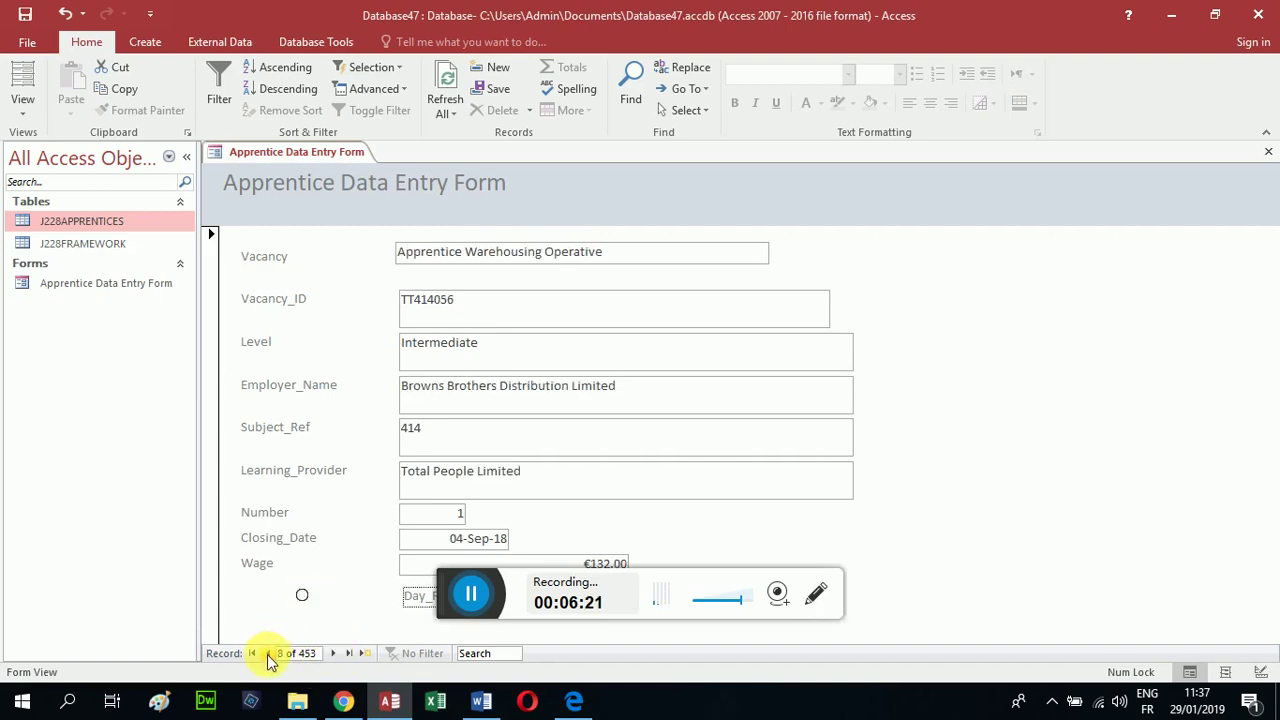
Step: Browse forward through the records up to record 22 to check how the Day_Release option button displays
{"action": "left_click", "coordinate": [336, 654]}
{"action": "left_click", "coordinate": [337, 654]}
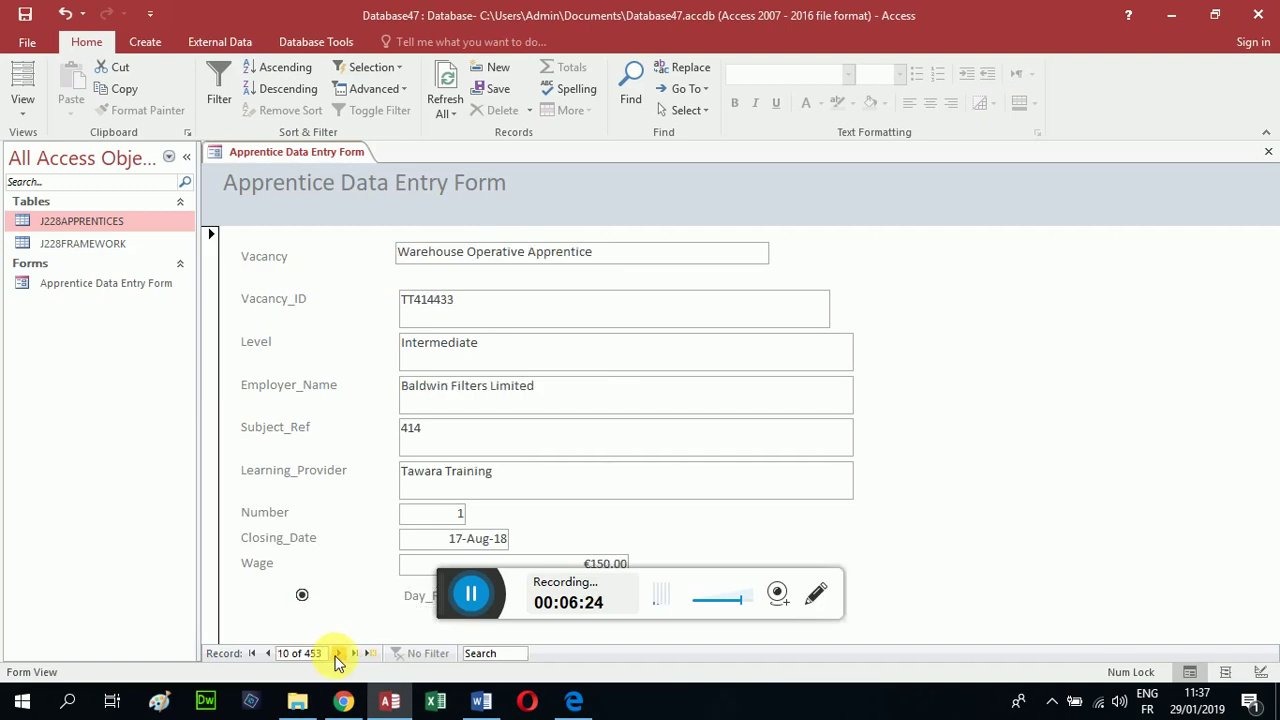
{"action": "left_click", "coordinate": [337, 654]}
{"action": "left_click", "coordinate": [337, 654]}
{"action": "left_click", "coordinate": [337, 654]}
{"action": "left_click", "coordinate": [337, 654]}
{"action": "left_click", "coordinate": [337, 654]}
{"action": "left_click", "coordinate": [337, 654]}
{"action": "left_click", "coordinate": [337, 654]}
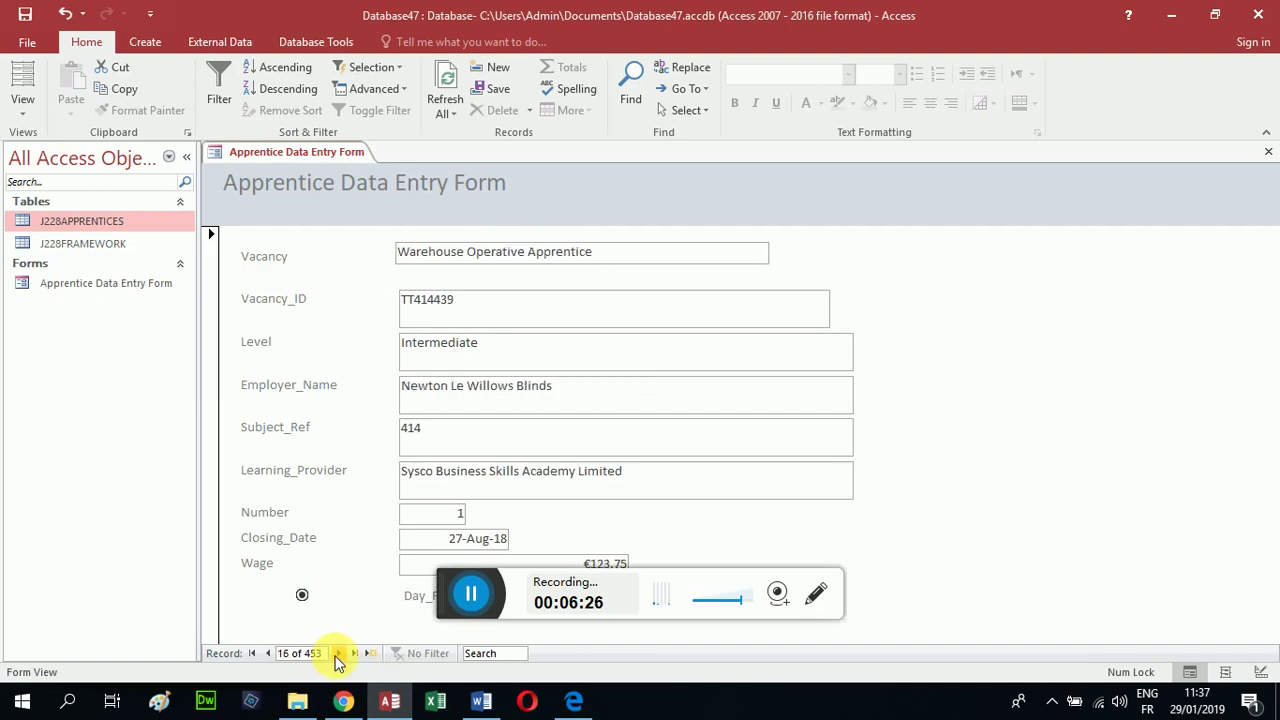
{"action": "left_click", "coordinate": [337, 654]}
{"action": "left_click", "coordinate": [337, 654]}
{"action": "left_click", "coordinate": [337, 654]}
{"action": "left_click", "coordinate": [337, 654]}
{"action": "left_click", "coordinate": [337, 654]}
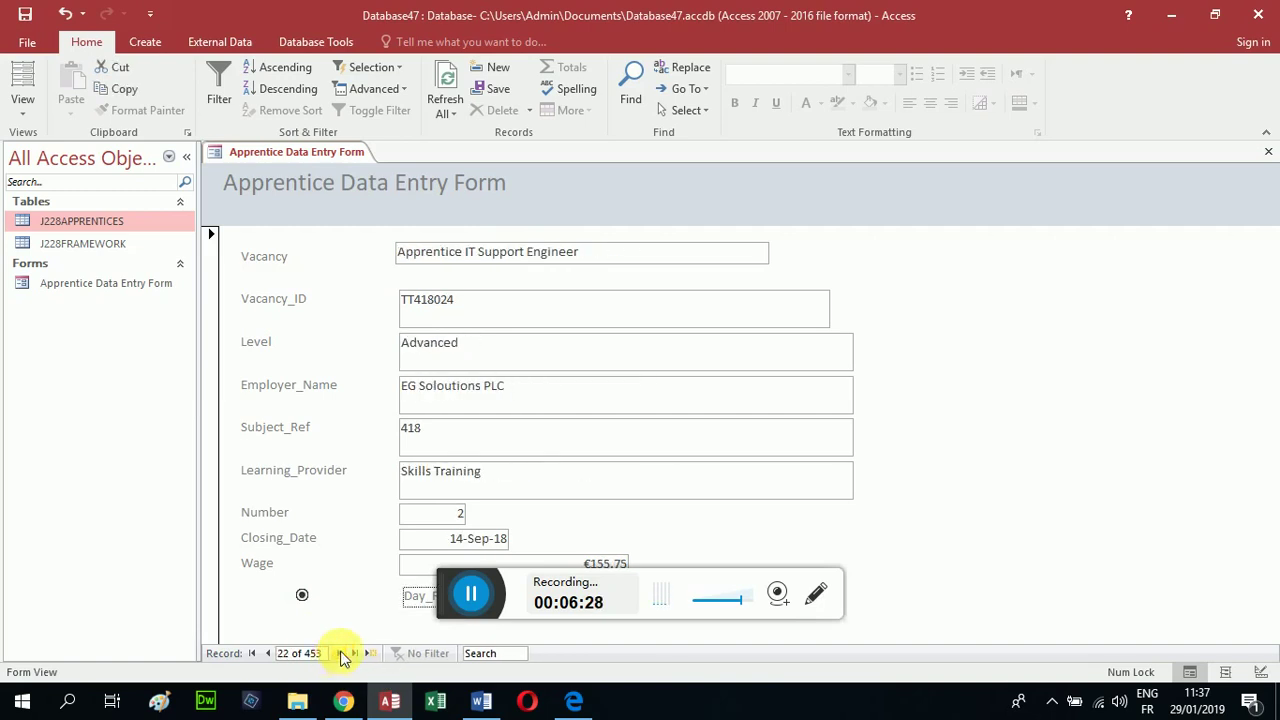
Step: Step back to record 16, compare its Day_Release option button with record 17, and return to the first record
{"action": "left_click", "coordinate": [267, 653]}
{"action": "left_click", "coordinate": [267, 653]}
{"action": "left_click", "coordinate": [267, 653]}
{"action": "left_click", "coordinate": [267, 653]}
{"action": "left_click", "coordinate": [266, 652]}
{"action": "left_click", "coordinate": [266, 652]}
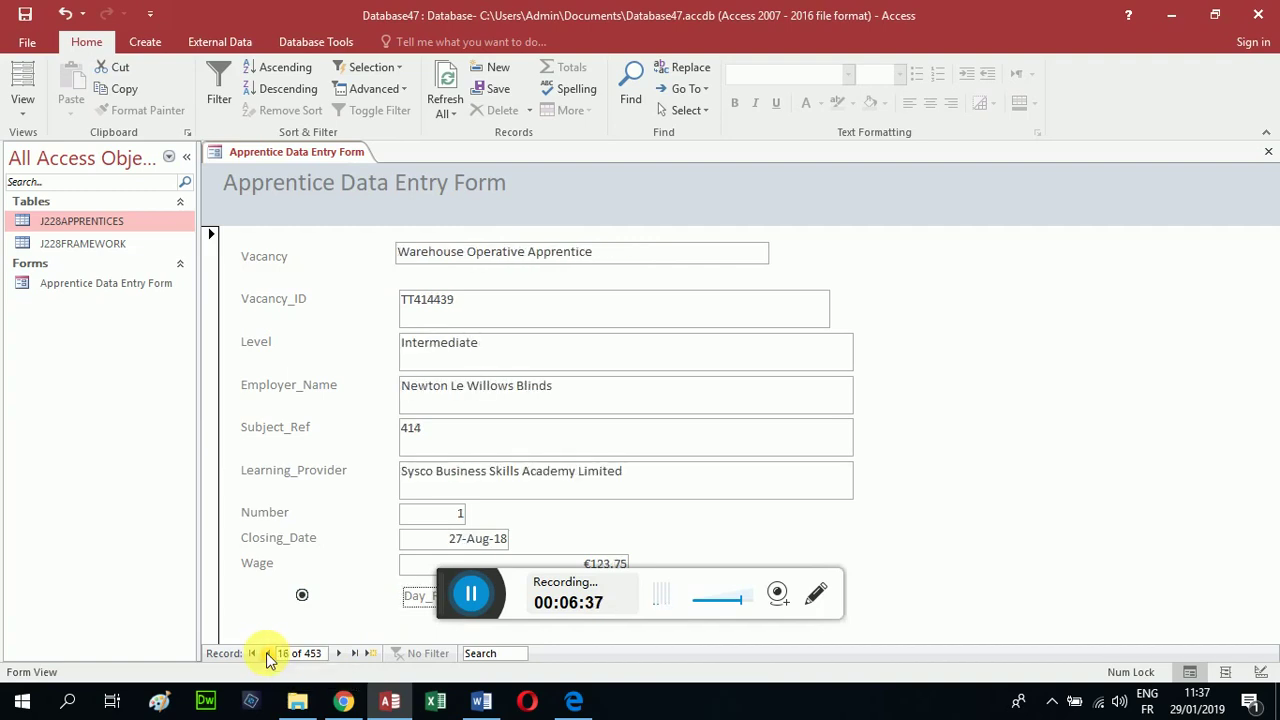
{"action": "left_click", "coordinate": [341, 653]}
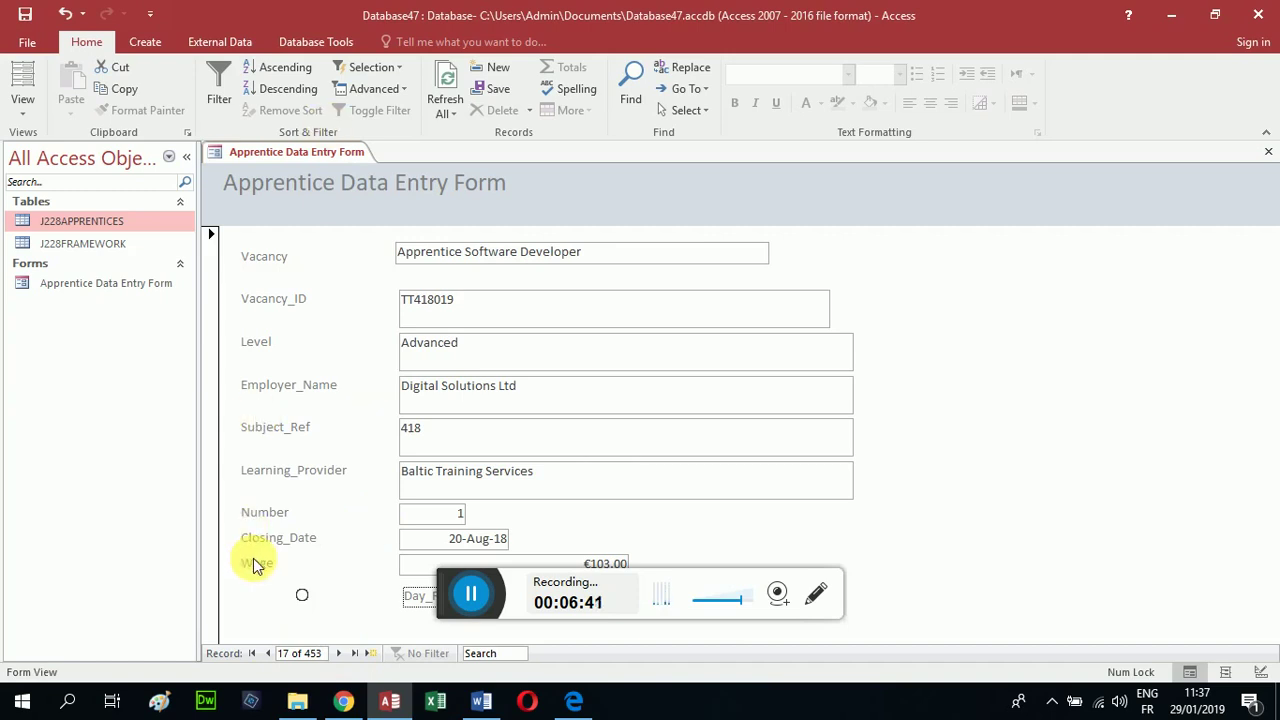
{"action": "left_click", "coordinate": [252, 654]}
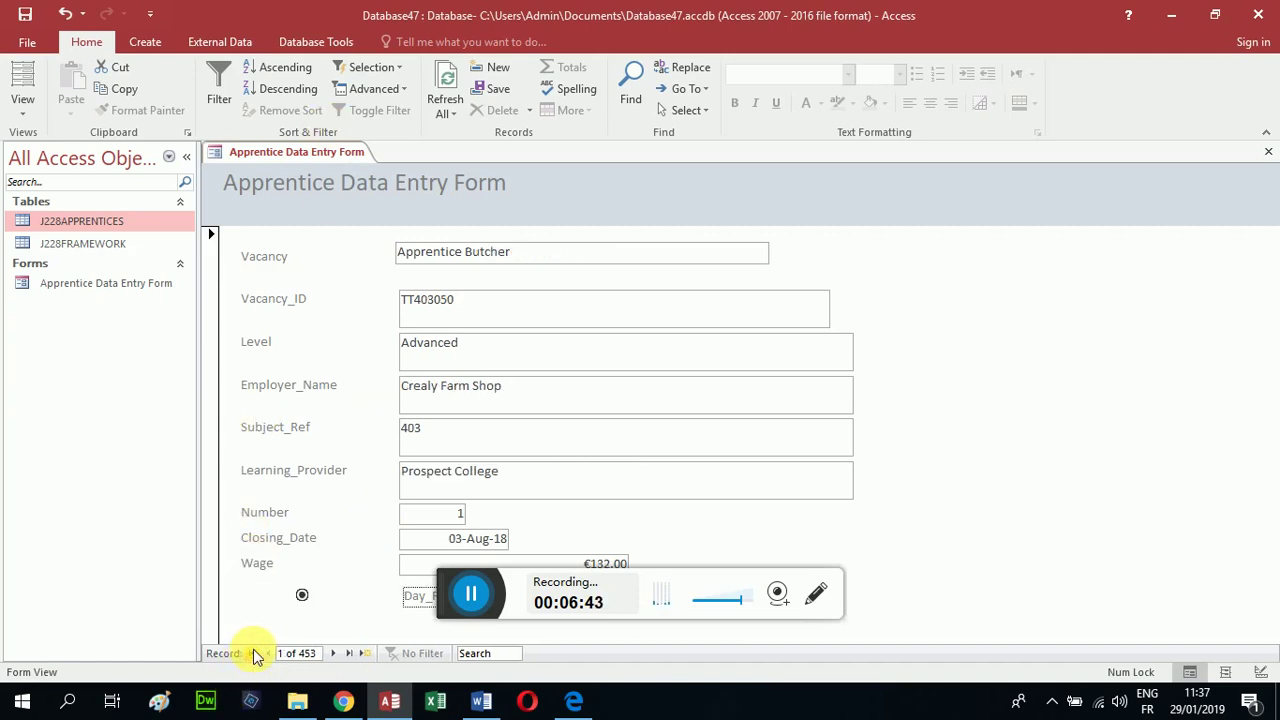
Step: Switch to the exam paper PDF in Edge and read the Evidence 6 requirement for the radio button screenshots
{"action": "left_click", "coordinate": [589, 712]}
{"action": "scroll", "coordinate": [650, 537], "scroll_direction": "down", "scroll_amount": 1}
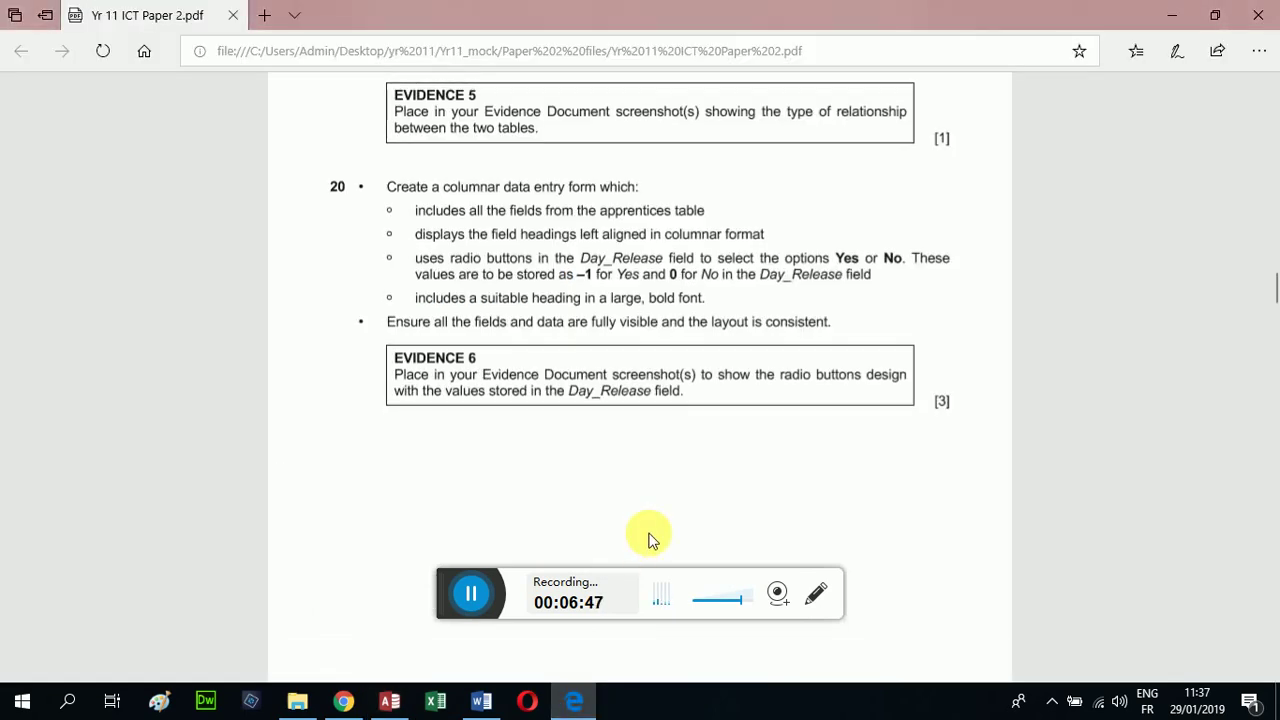
{"action": "scroll", "coordinate": [650, 538], "scroll_direction": "down", "scroll_amount": 2}
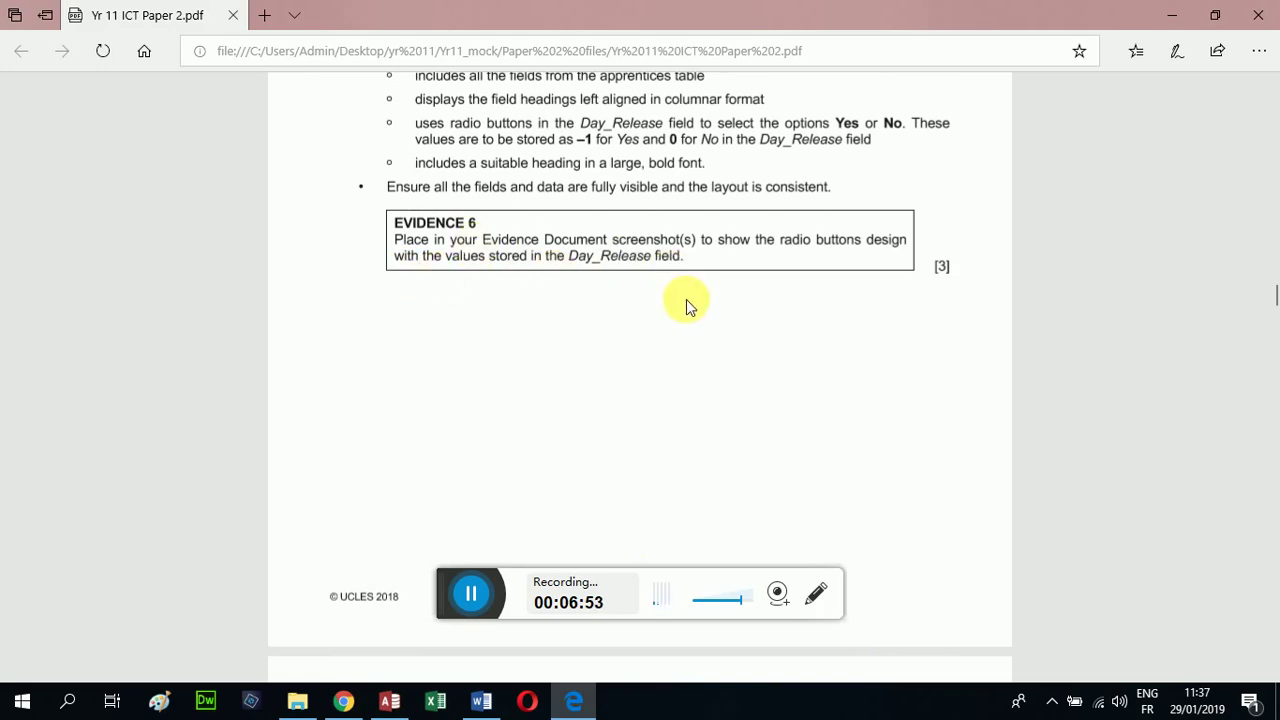
Step: Switch back to Access, display the form in Layout View, and examine the Day_Release option button's data and format properties
{"action": "left_click", "coordinate": [393, 705]}
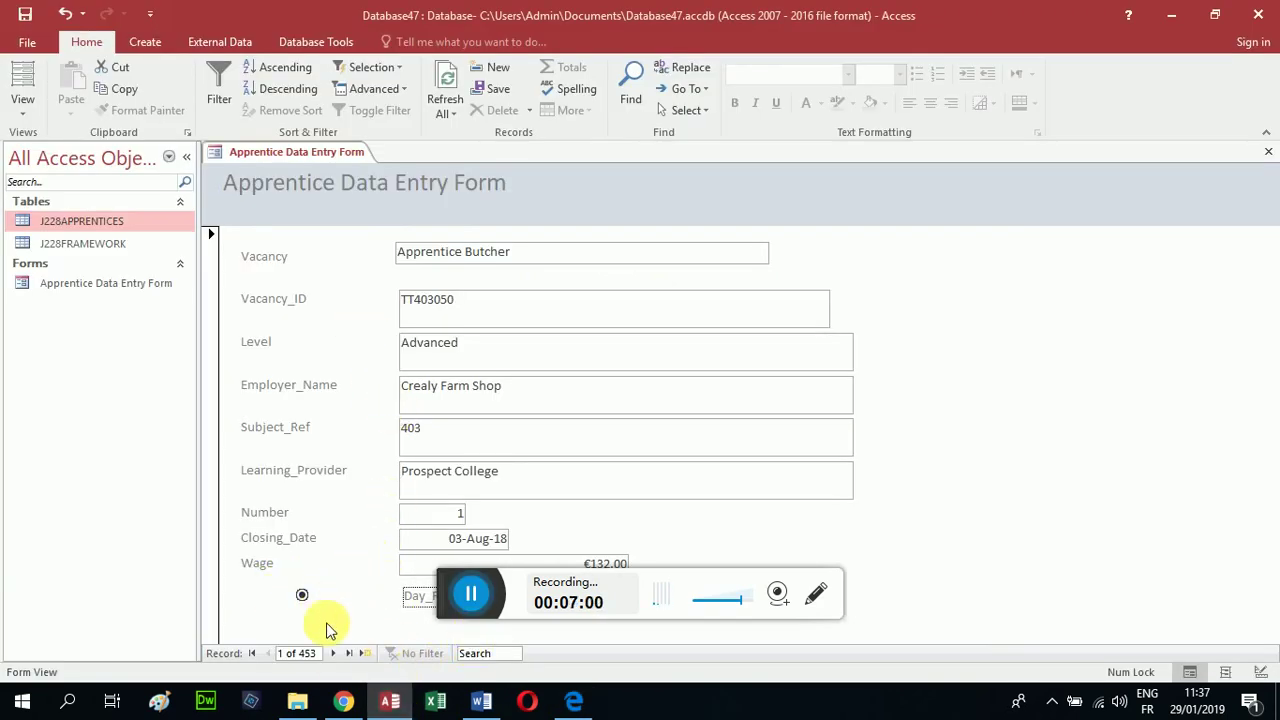
{"action": "right_click", "coordinate": [297, 151]}
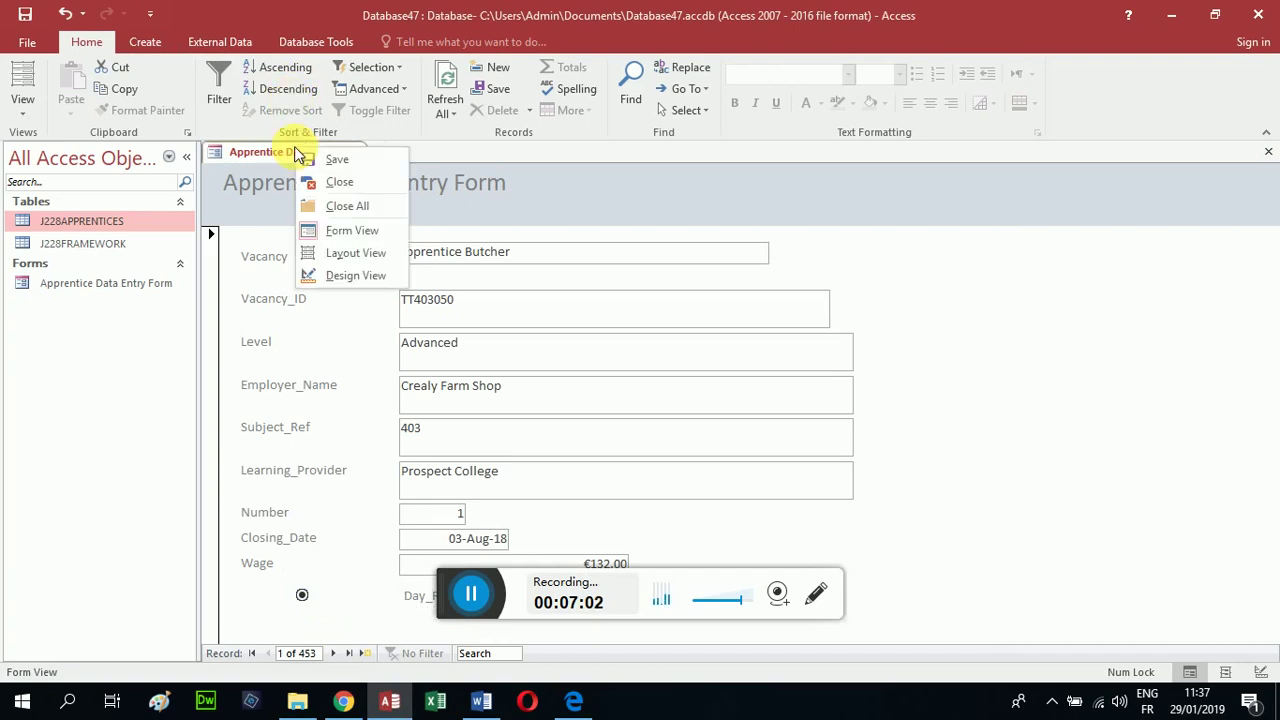
{"action": "left_click", "coordinate": [345, 263]}
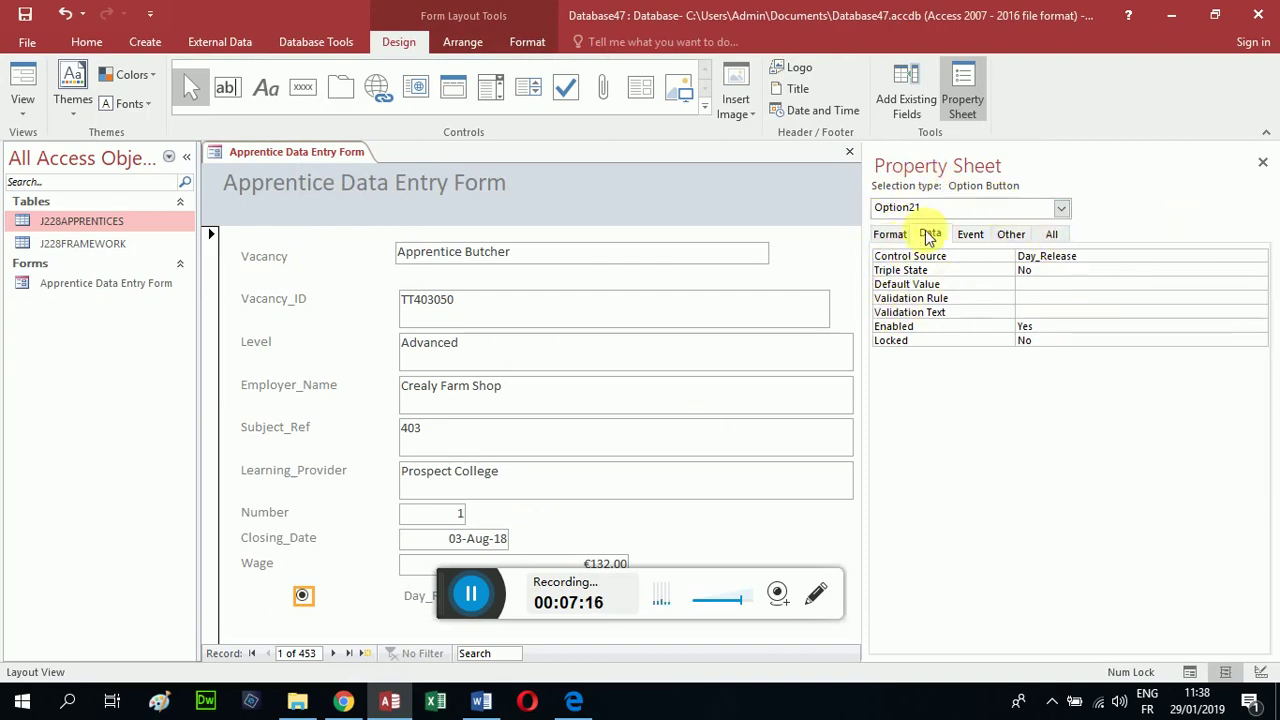
{"action": "left_click", "coordinate": [892, 236]}
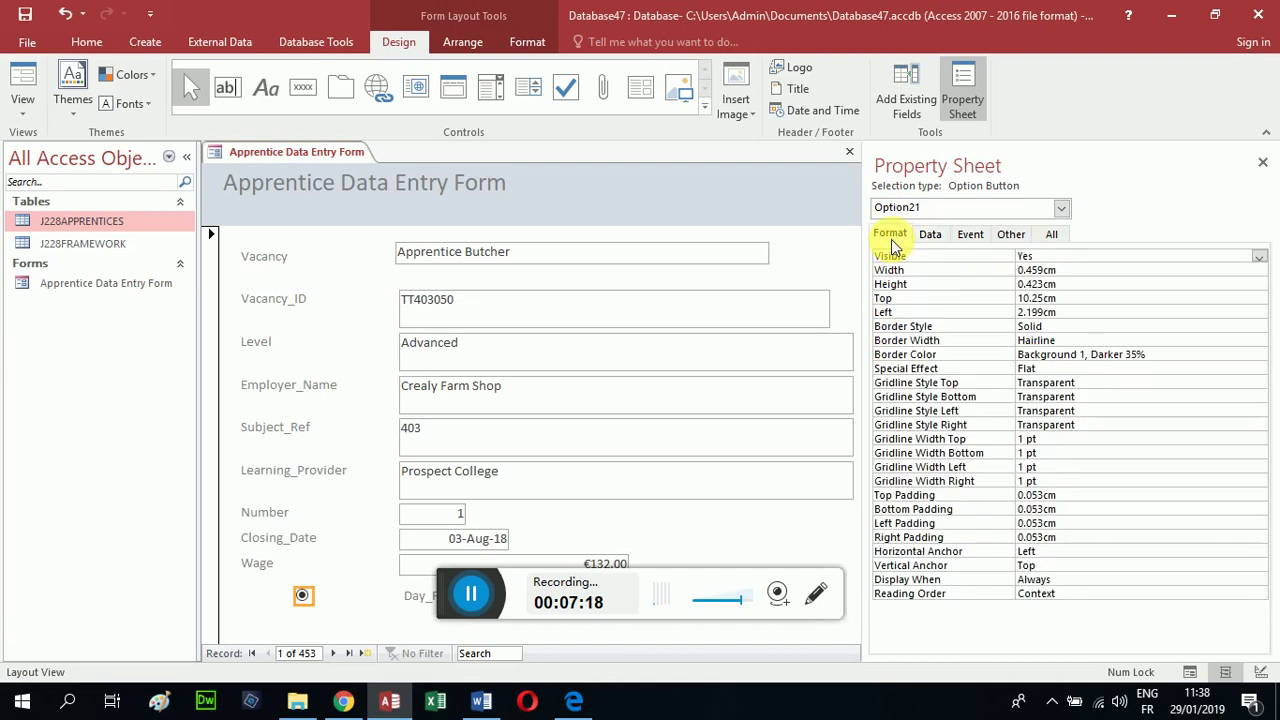
{"action": "left_click", "coordinate": [930, 236]}
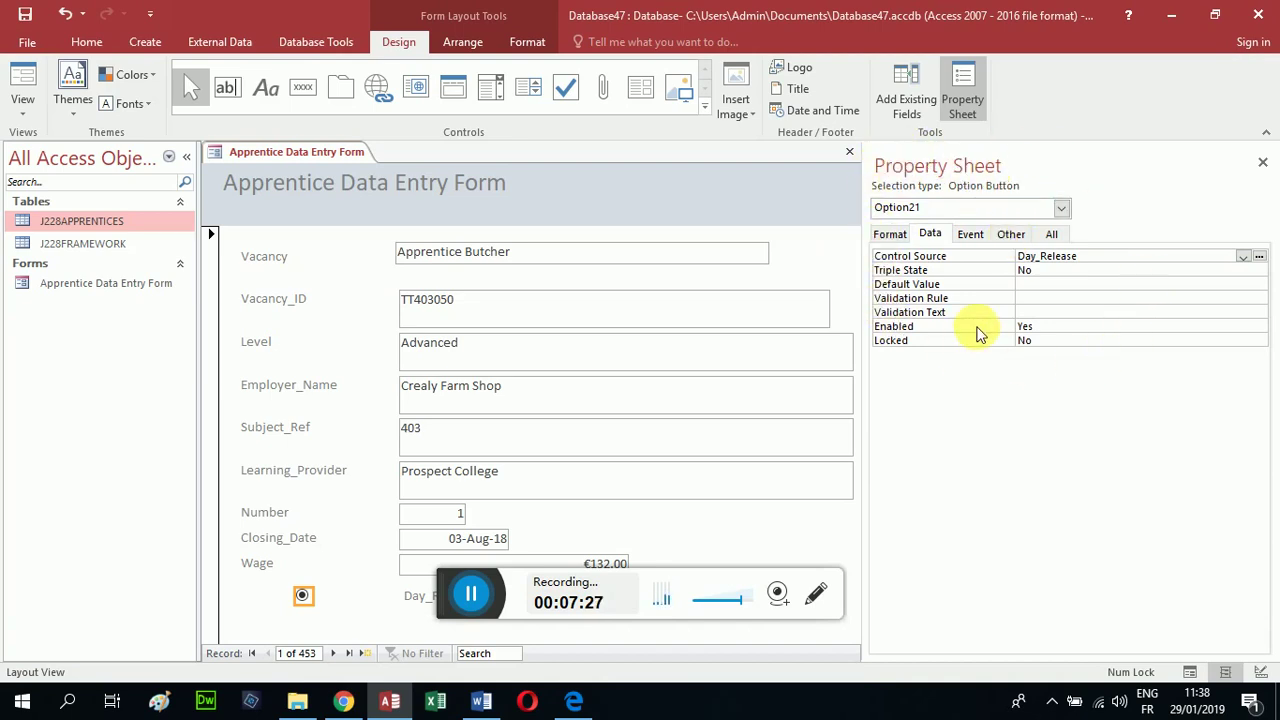
{"action": "left_click", "coordinate": [1262, 163]}
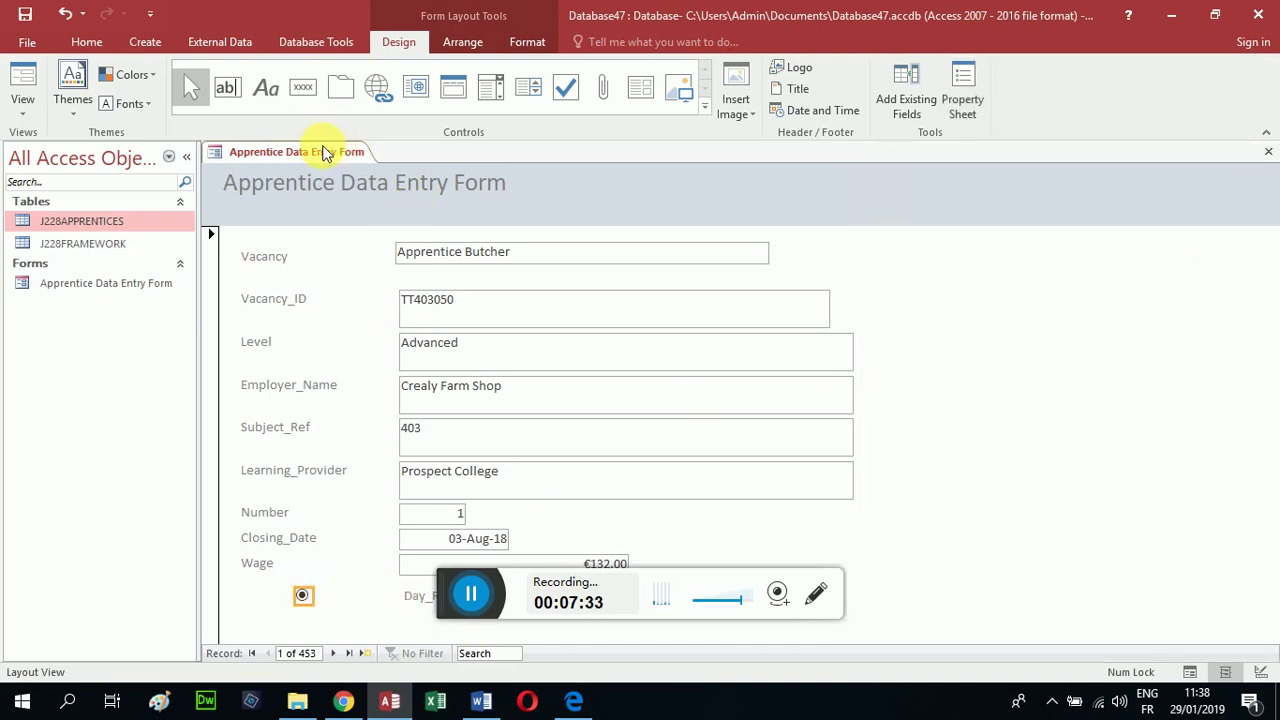
Step: Switch to the exam paper PDF in Edge and read the new record details listed under question 21
{"action": "left_click", "coordinate": [572, 708]}
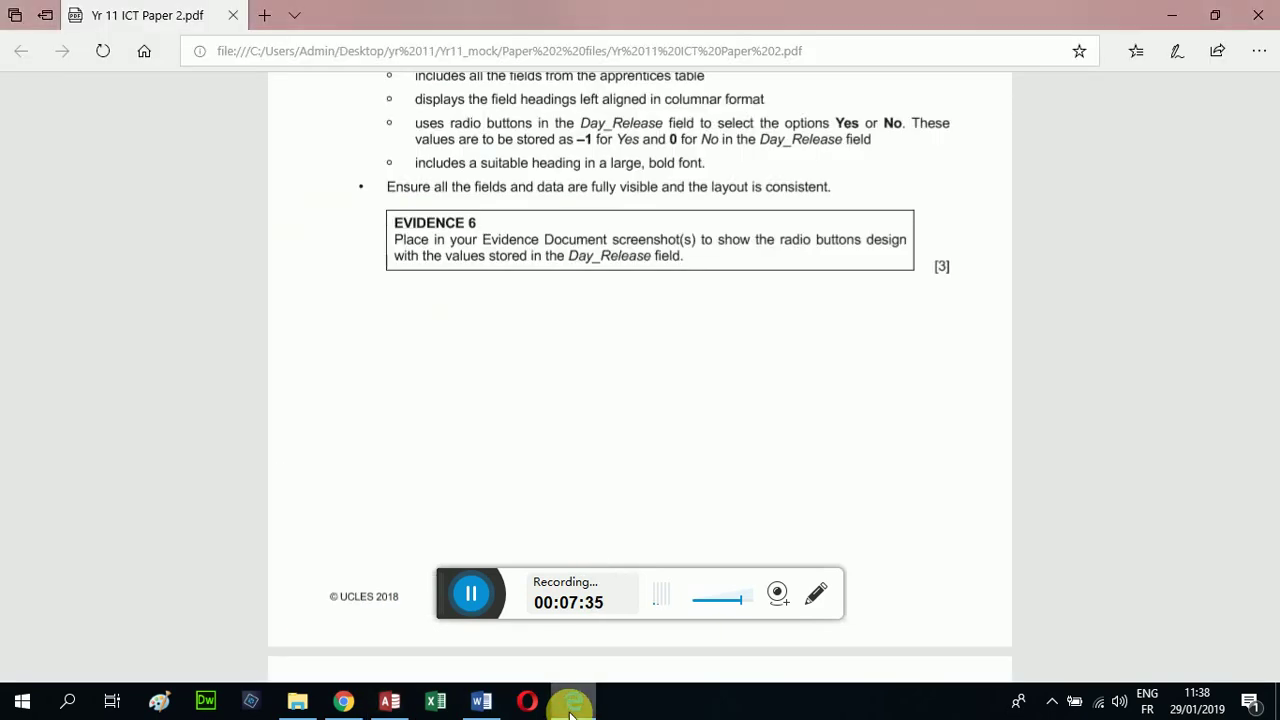
{"action": "scroll", "coordinate": [569, 456], "scroll_direction": "down", "scroll_amount": 4}
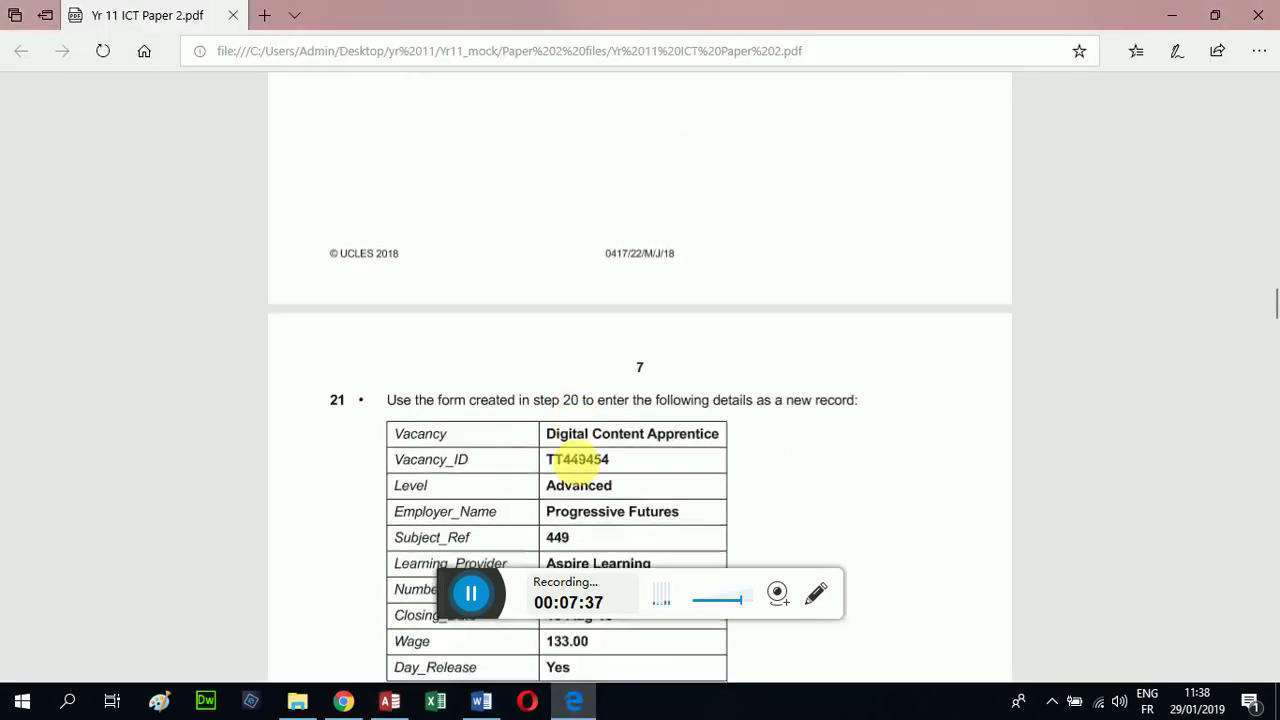
{"action": "scroll", "coordinate": [577, 459], "scroll_direction": "down", "scroll_amount": 3}
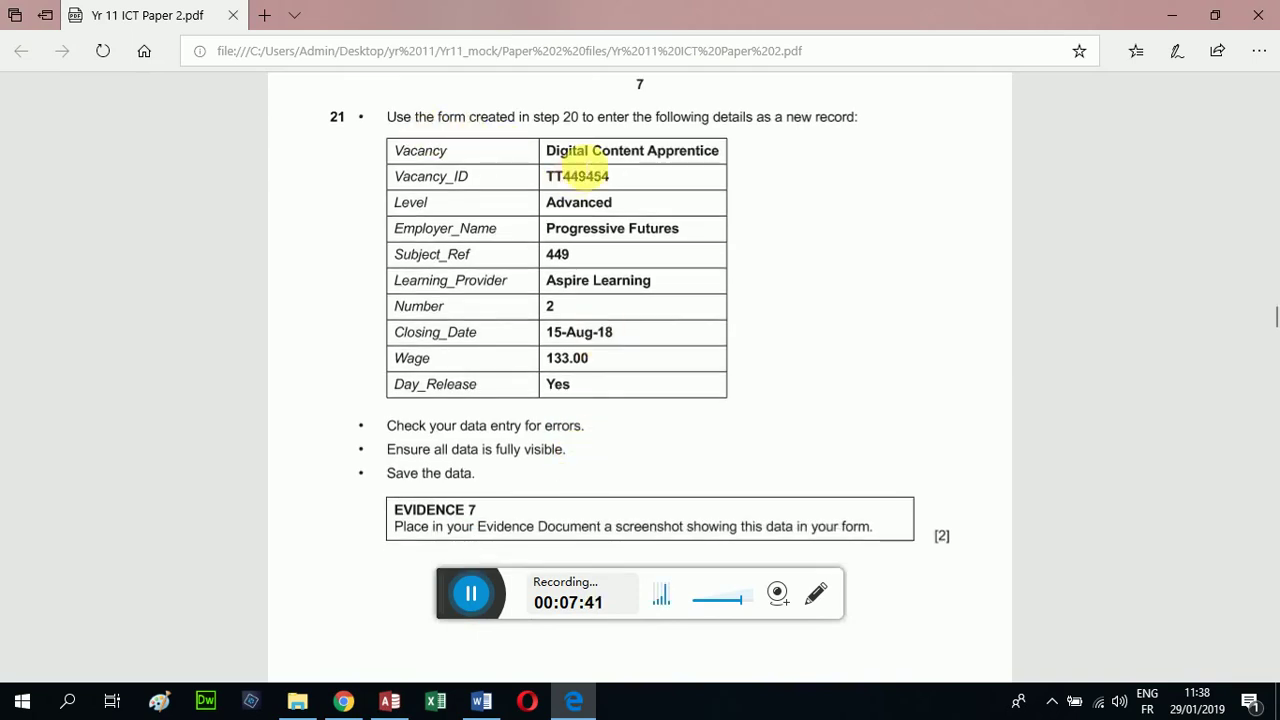
{"action": "scroll", "coordinate": [584, 176], "scroll_direction": "down", "scroll_amount": 1}
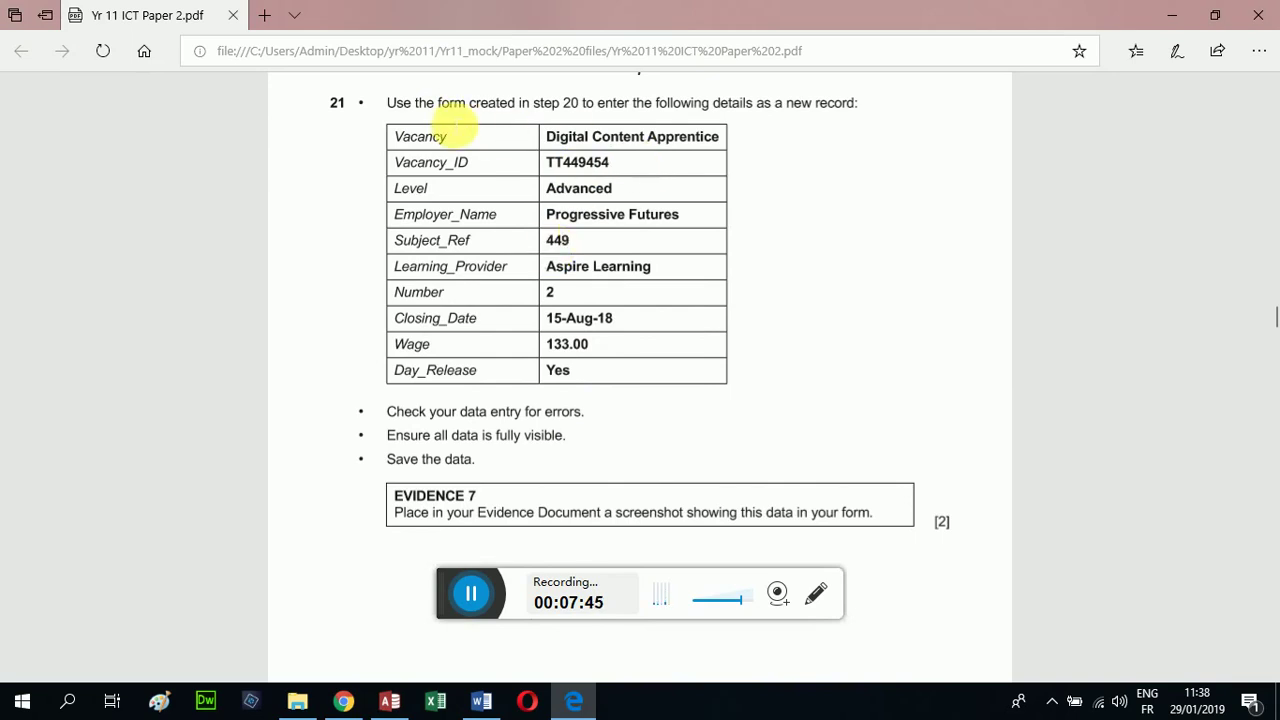
Step: Switch back to Access, move to a new blank record, and display the form in Form View for data entry
{"action": "left_click", "coordinate": [390, 702]}
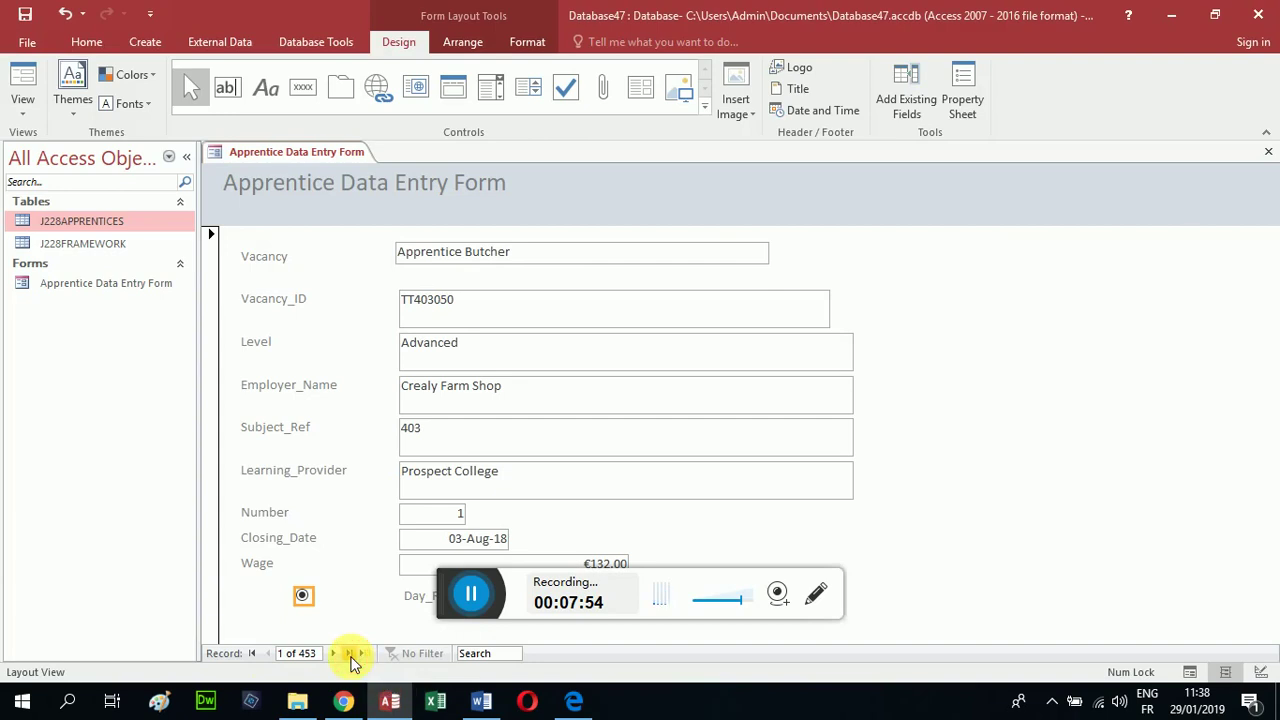
{"action": "left_click", "coordinate": [349, 657]}
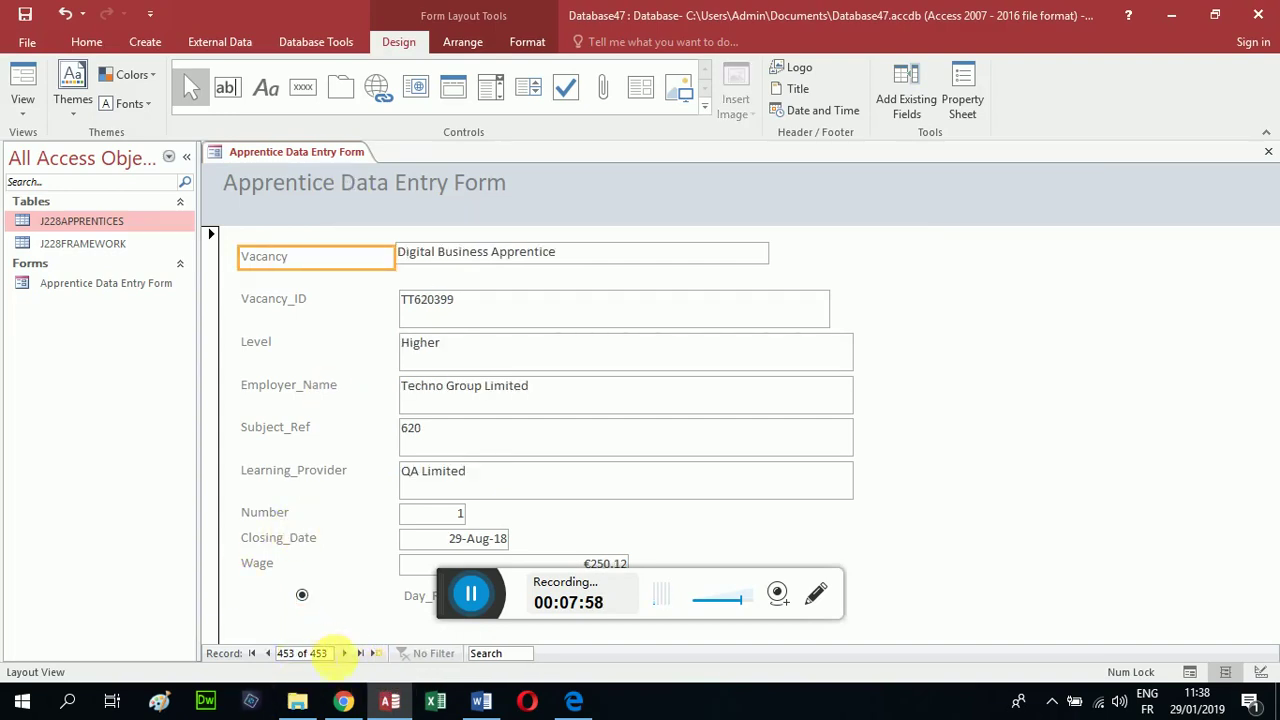
{"action": "left_click", "coordinate": [373, 655]}
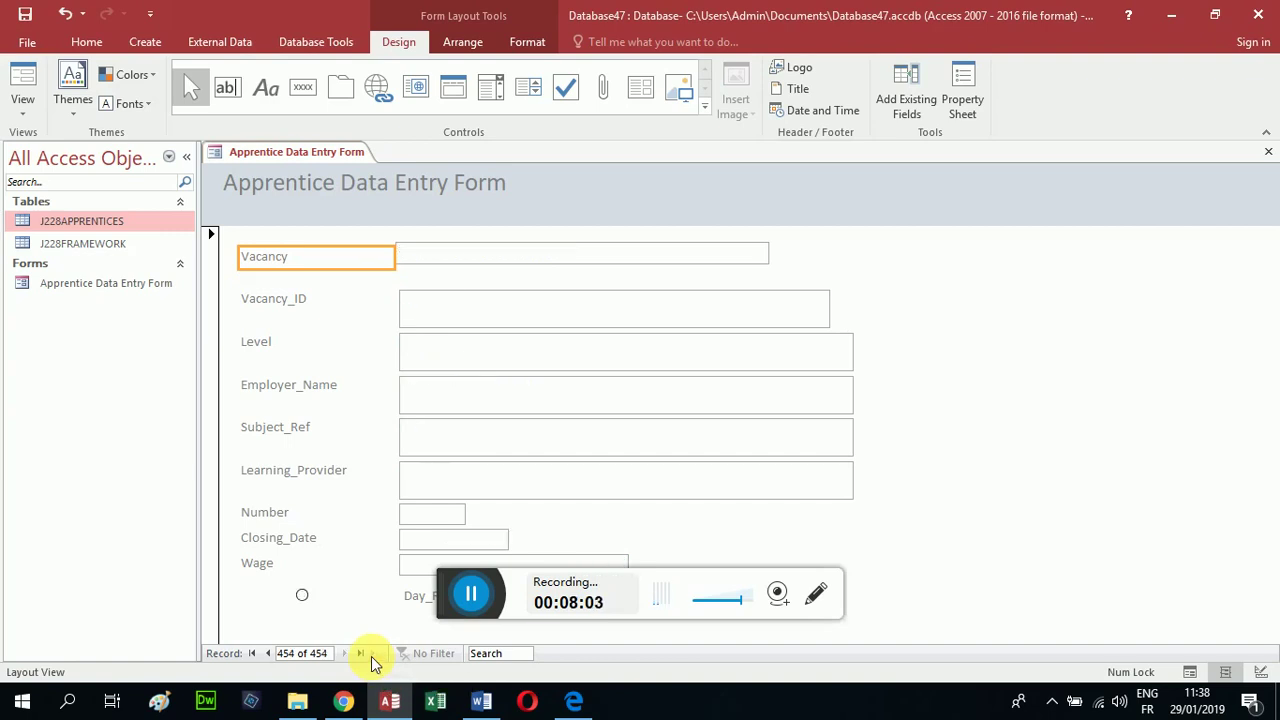
{"action": "left_click", "coordinate": [505, 256]}
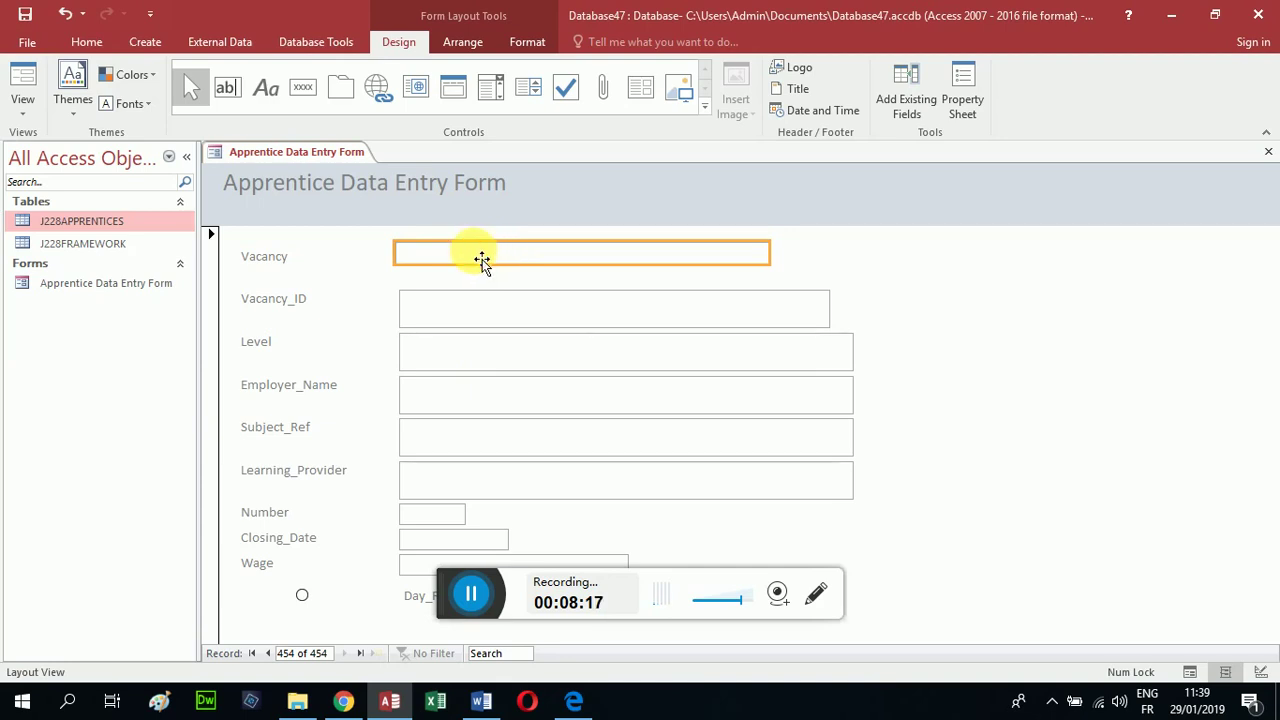
{"action": "left_click", "coordinate": [310, 152]}
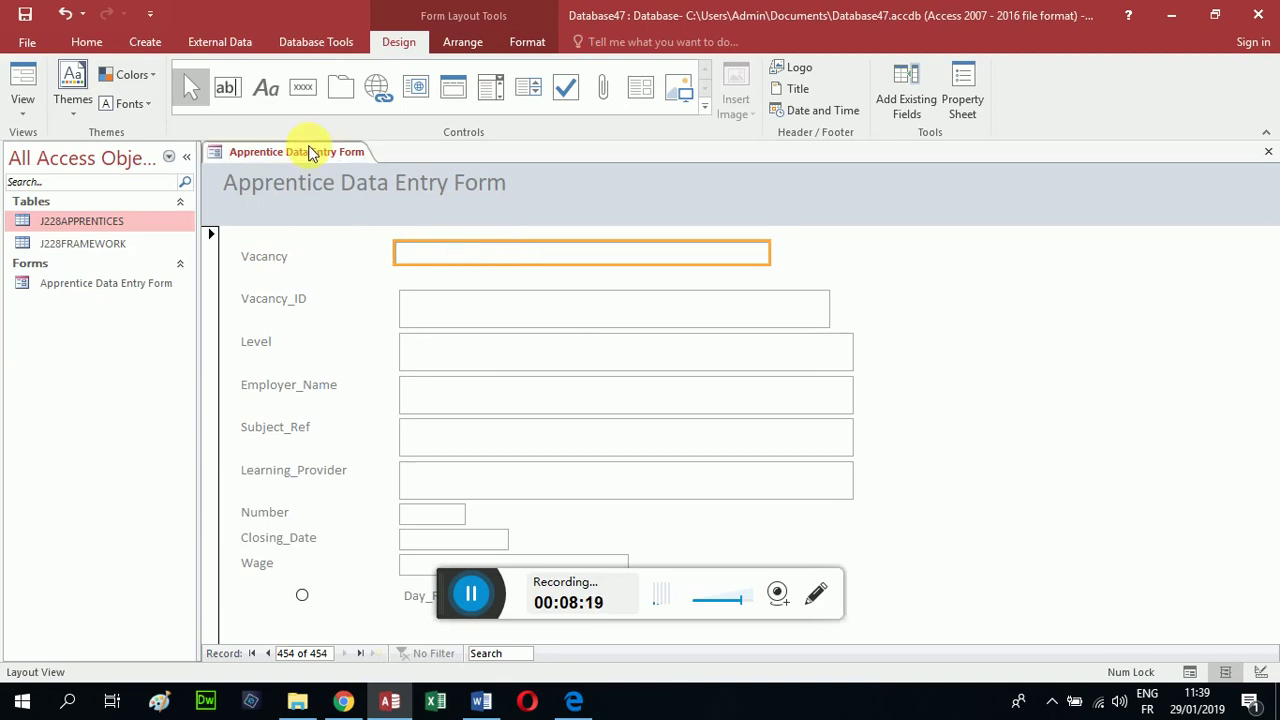
{"action": "right_click", "coordinate": [310, 152]}
{"action": "left_click", "coordinate": [350, 230]}
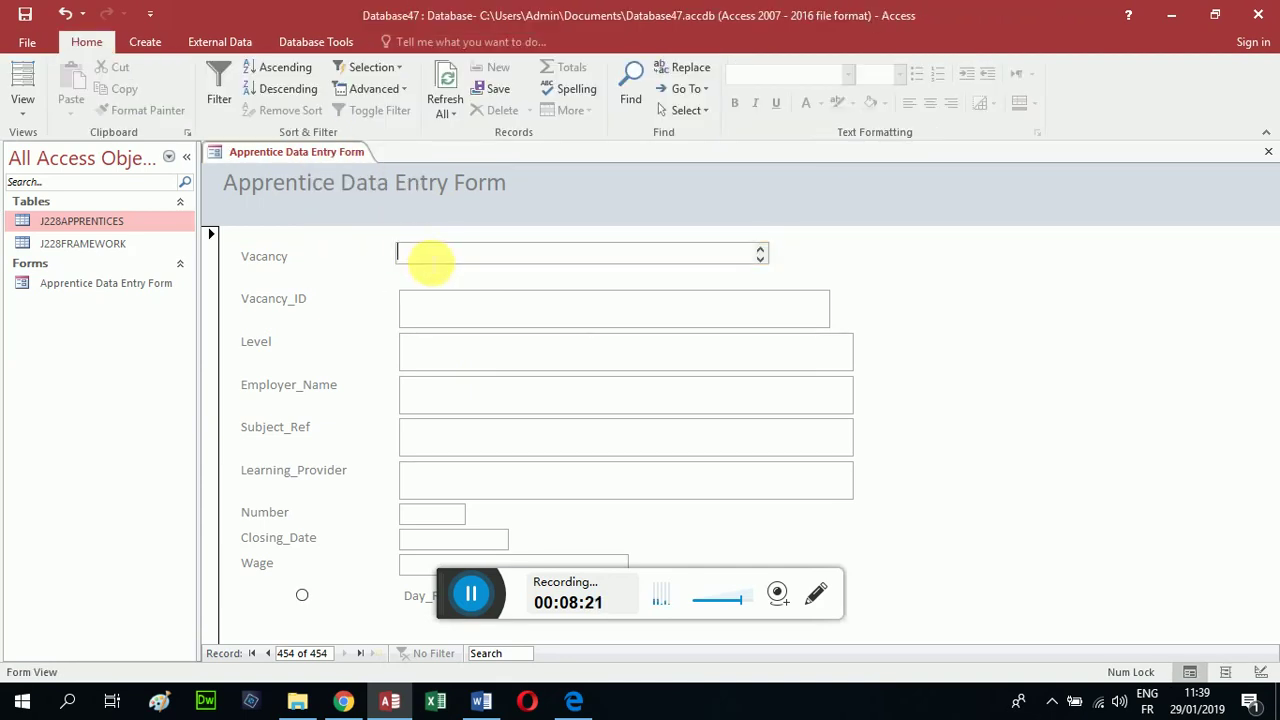
Step: Enter Digital Content Apprentice as the Vacancy and TT449454 as the Vacancy_ID in the new record
{"action": "type", "text": "D"}
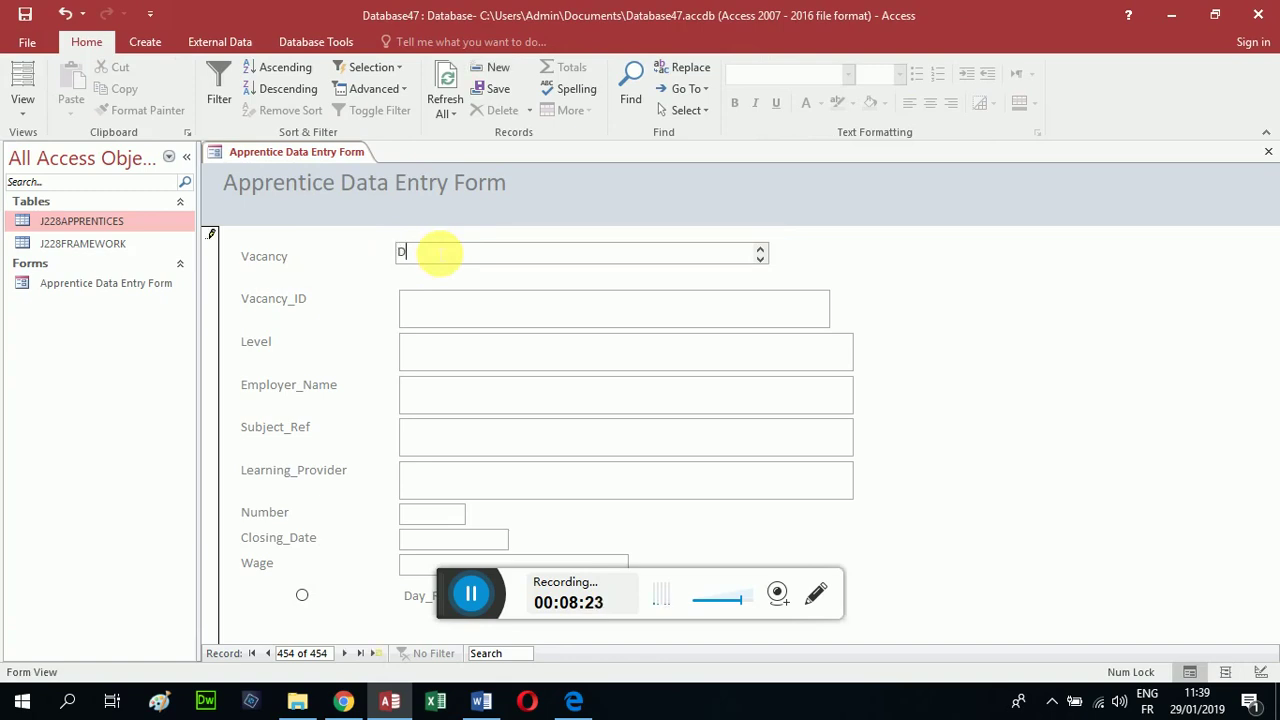
{"action": "type", "text": "igital Con"}
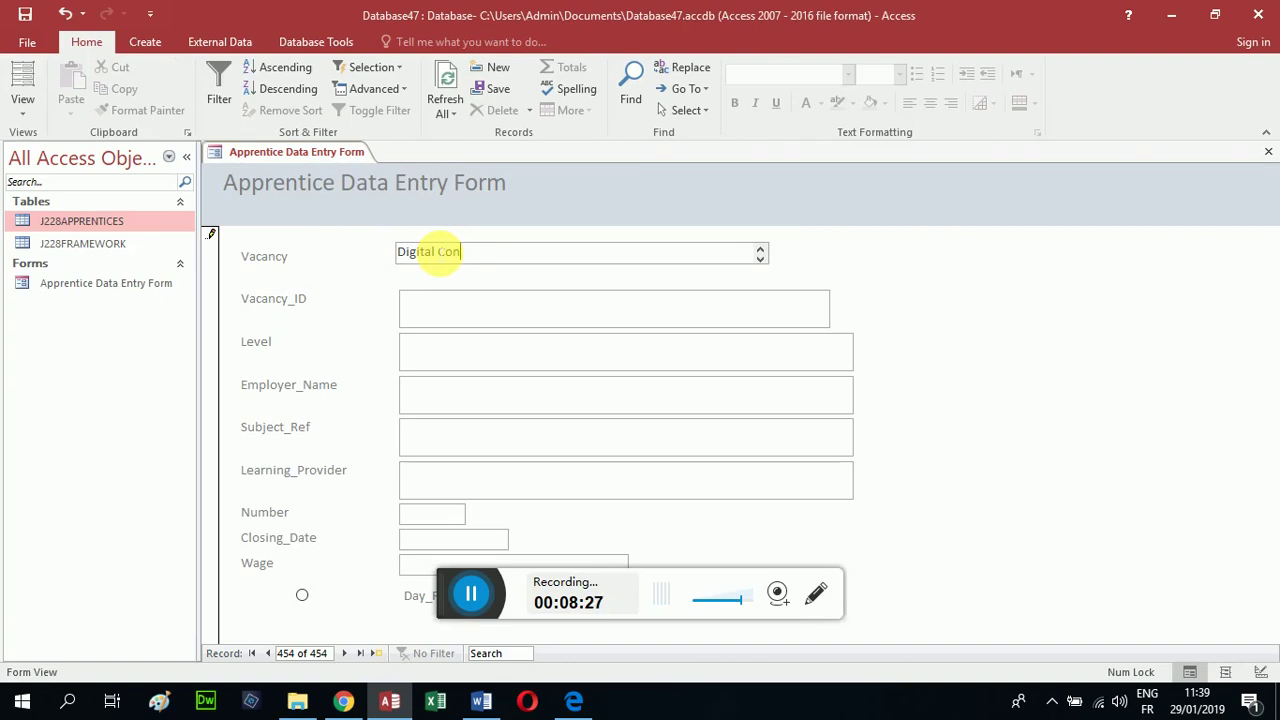
{"action": "type", "text": "tent A"}
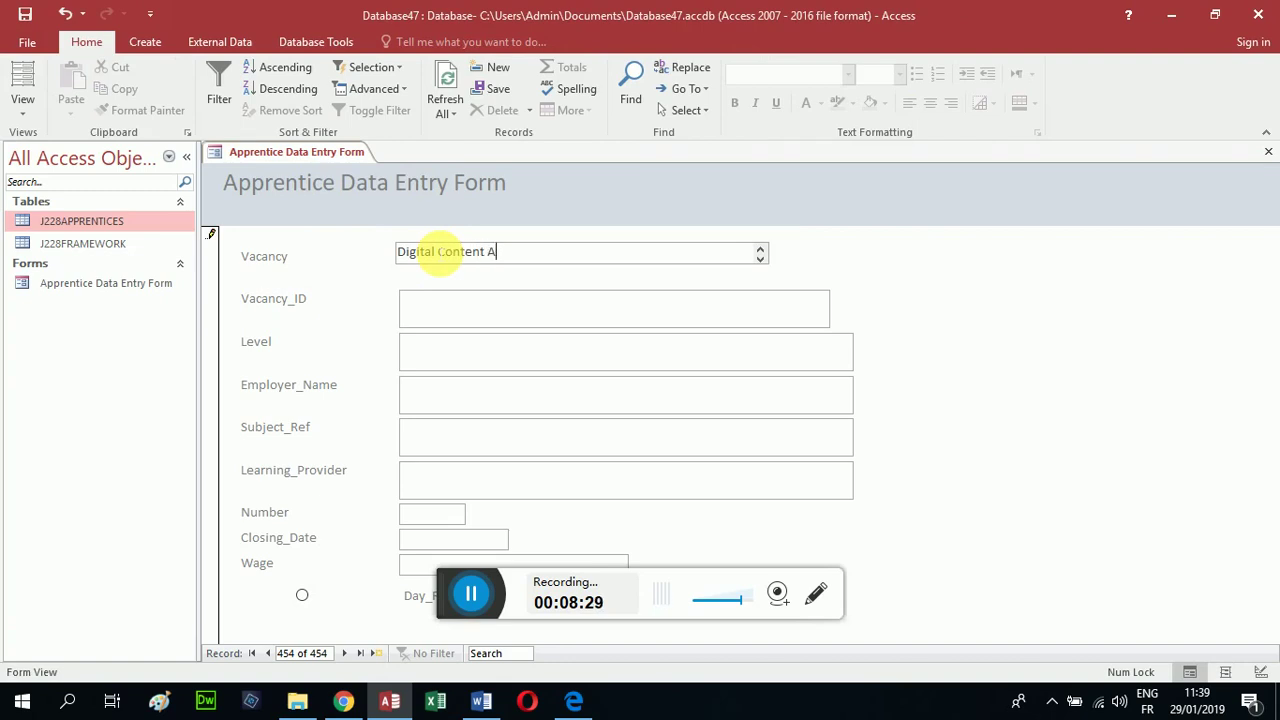
{"action": "type", "text": "pprentice"}
{"action": "left_click", "coordinate": [445, 308]}
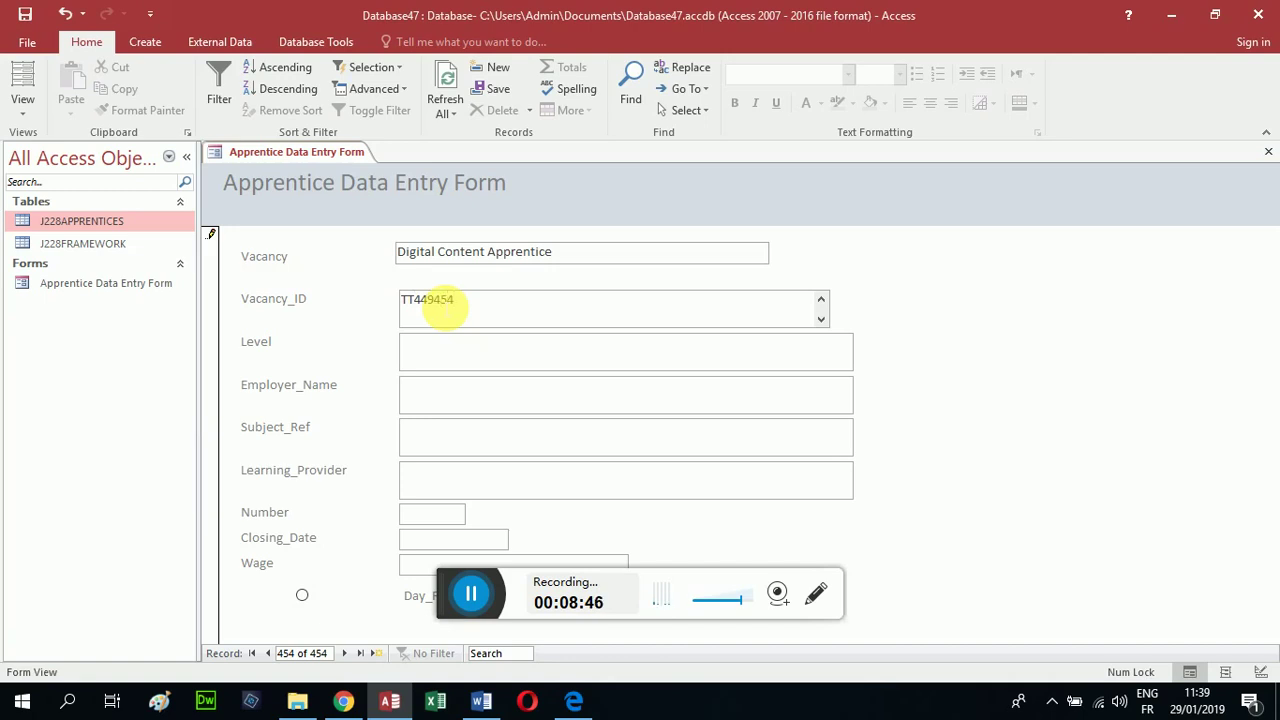
Step: Enter Advanced as the Level and Progressive Futures as the Employer_Name in the new record
{"action": "left_click", "coordinate": [493, 356]}
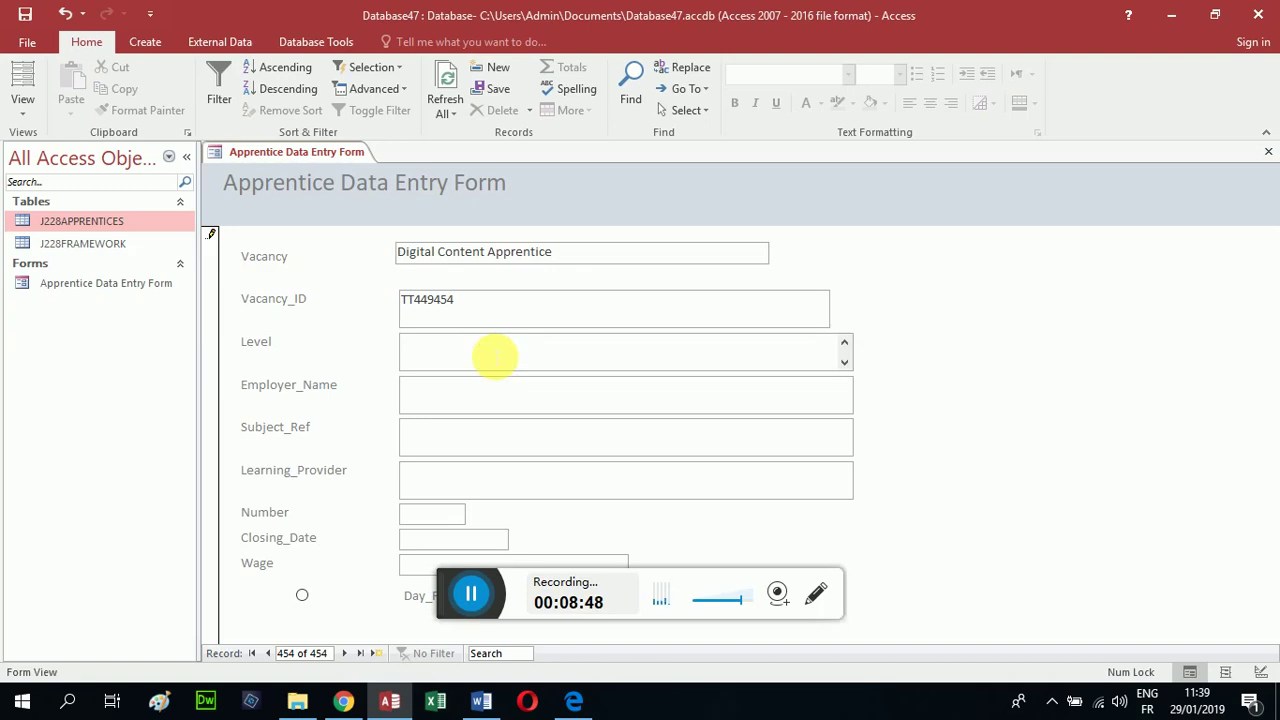
{"action": "type", "text": "Advanced"}
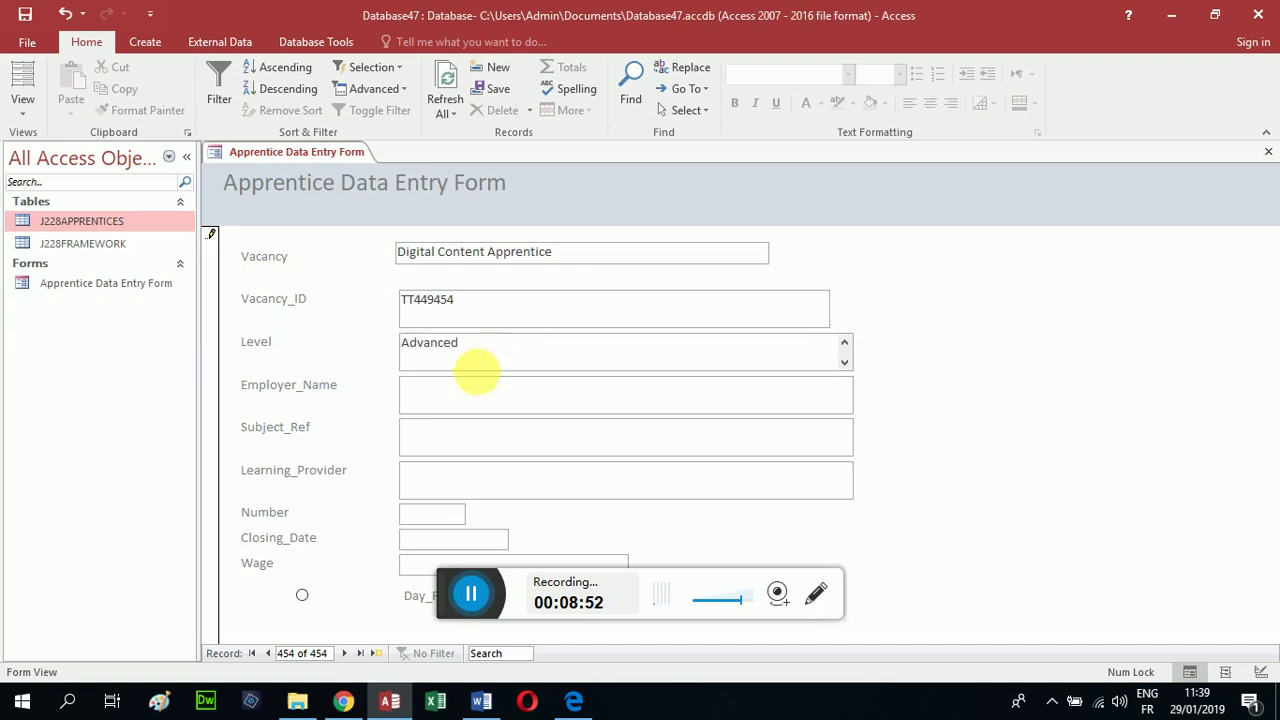
{"action": "left_click", "coordinate": [471, 404]}
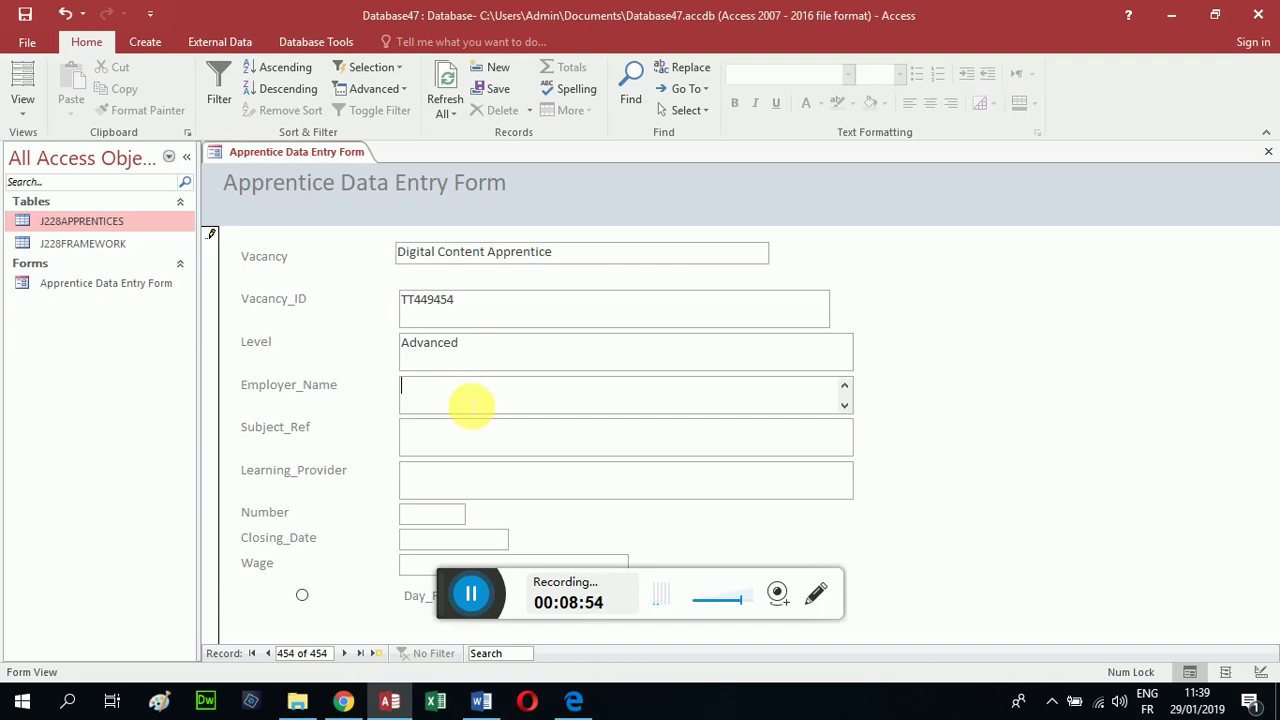
{"action": "type", "text": "Progressive Futures"}
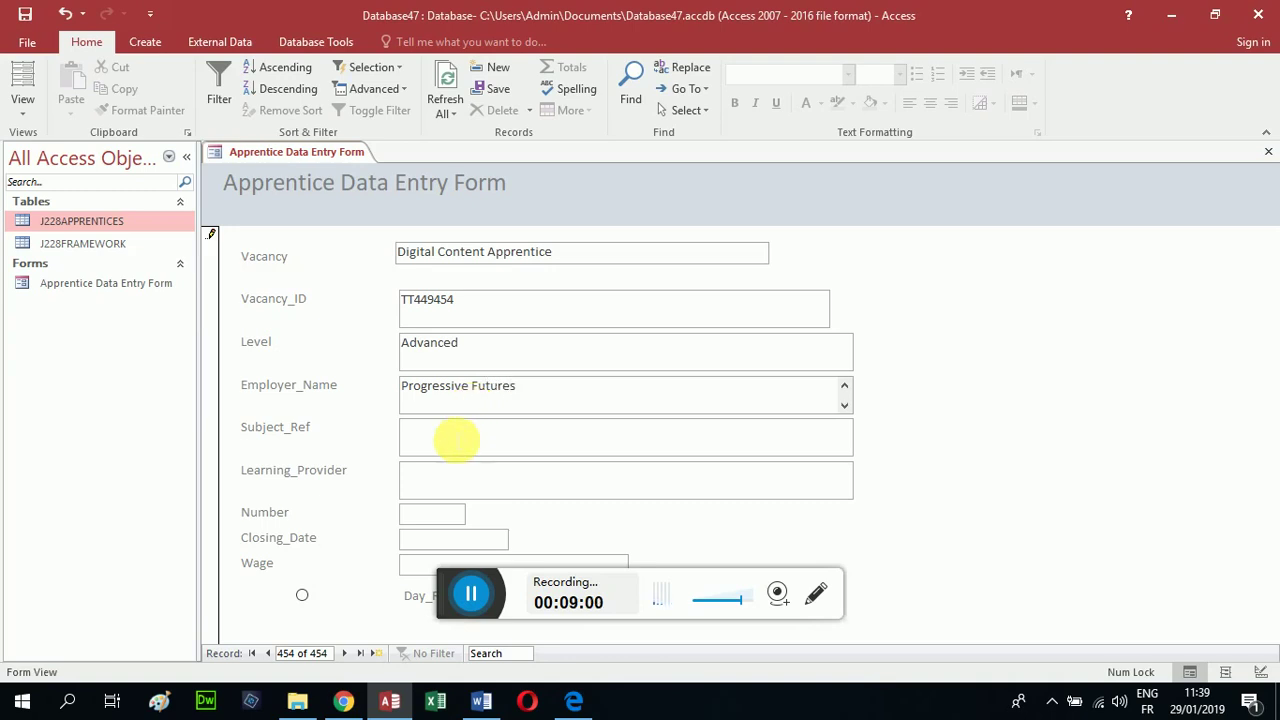
Step: Fill in the Subject_Ref as 449 and the Learning_Provider as Aspire Learning
{"action": "left_click", "coordinate": [449, 443]}
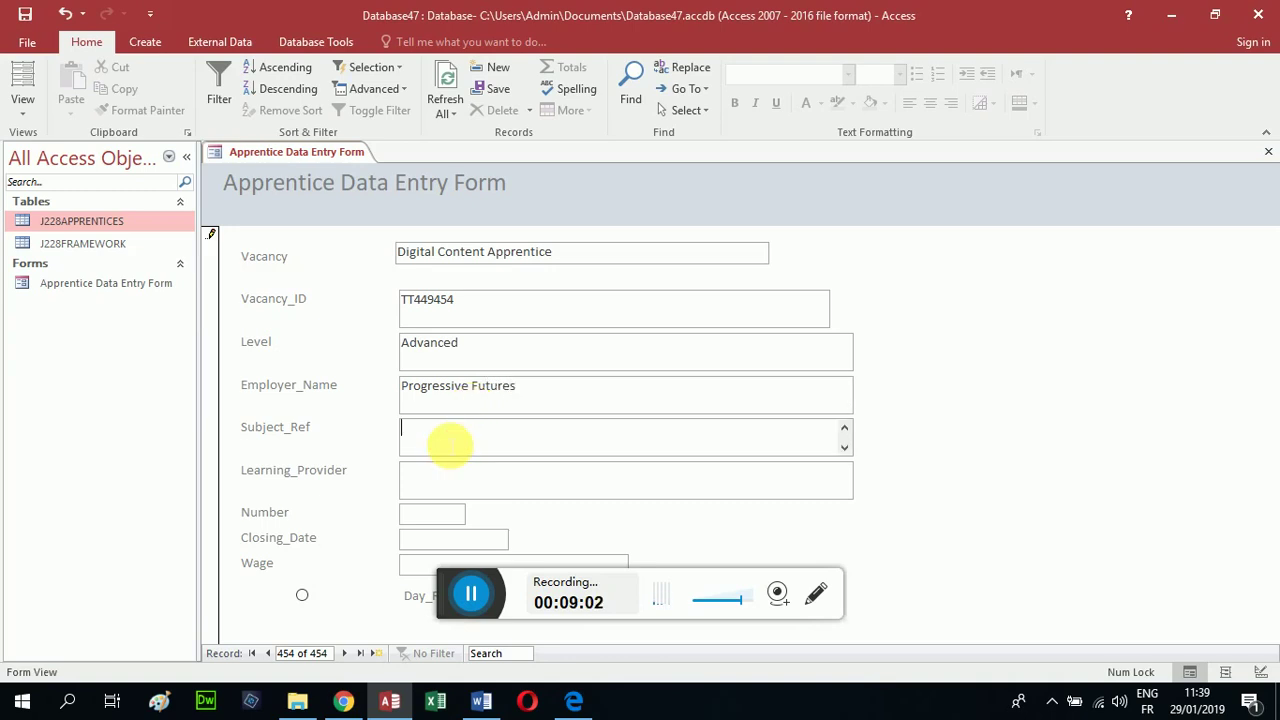
{"action": "type", "text": "449"}
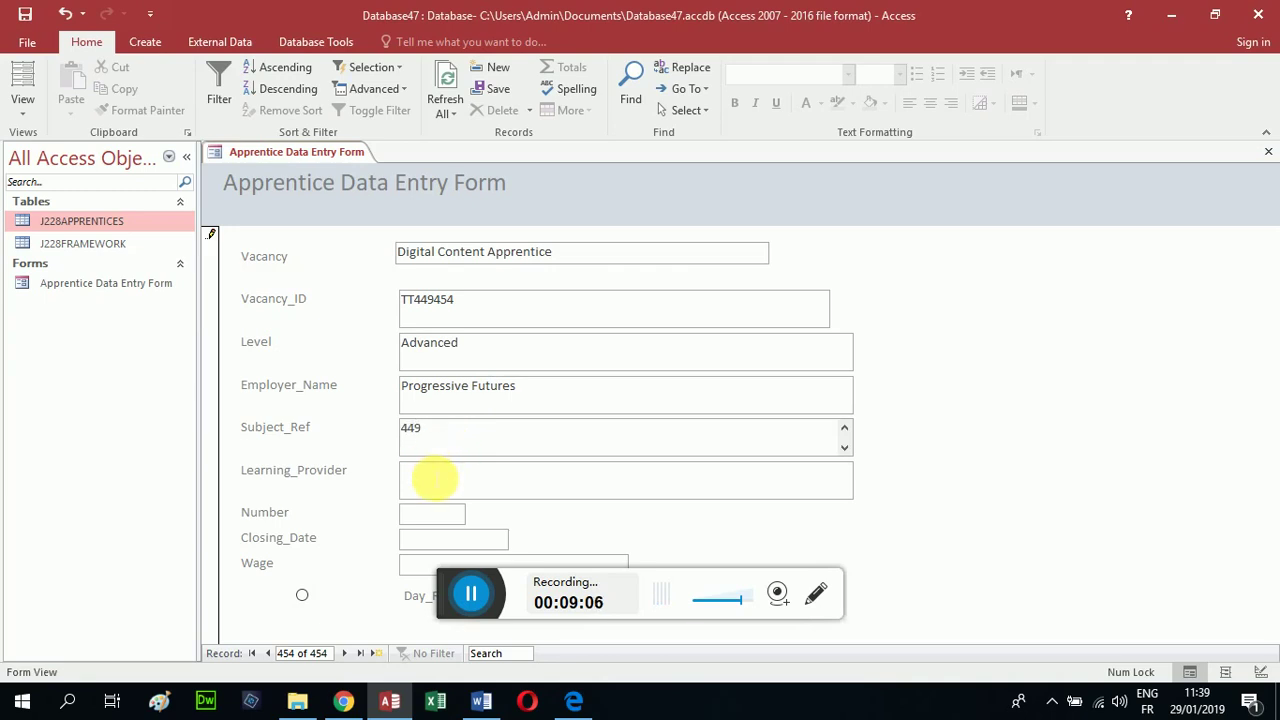
{"action": "left_click", "coordinate": [433, 480]}
{"action": "type", "text": "A"}
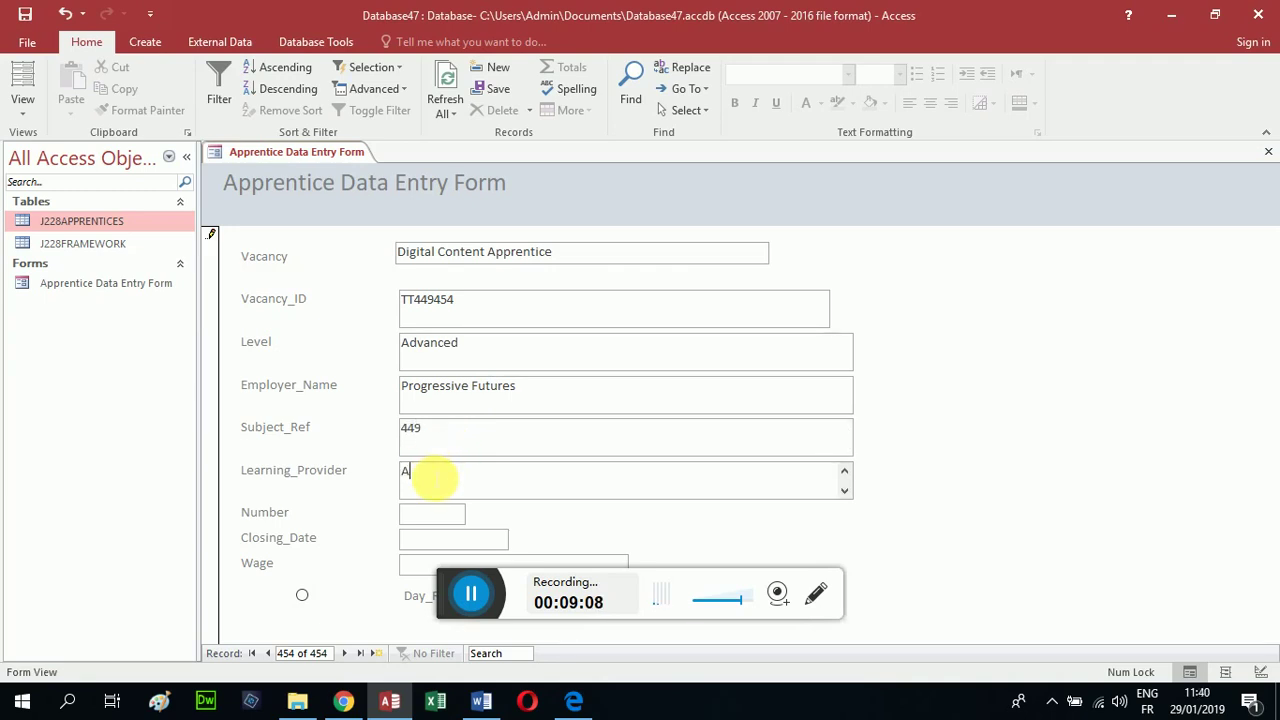
{"action": "type", "text": "spire Learning"}
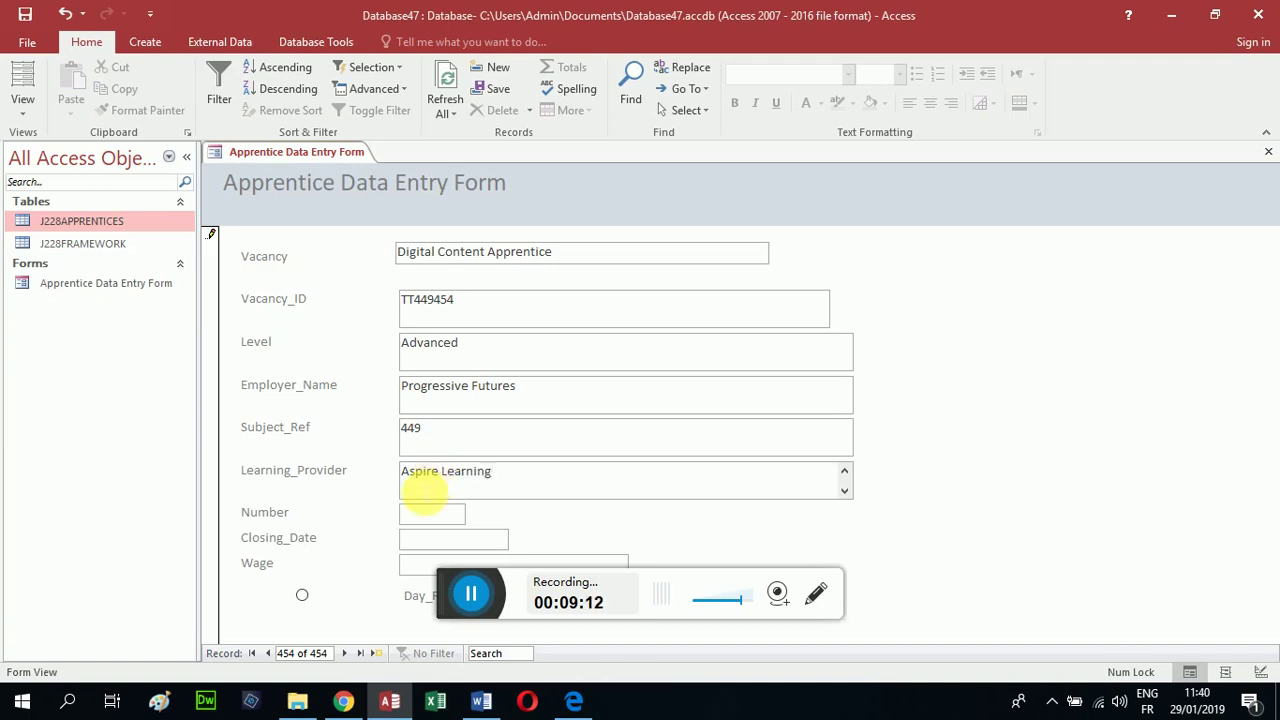
Step: Set the record's Number to 2 and its Closing_Date to 15-Aug-18
{"action": "left_click", "coordinate": [418, 516]}
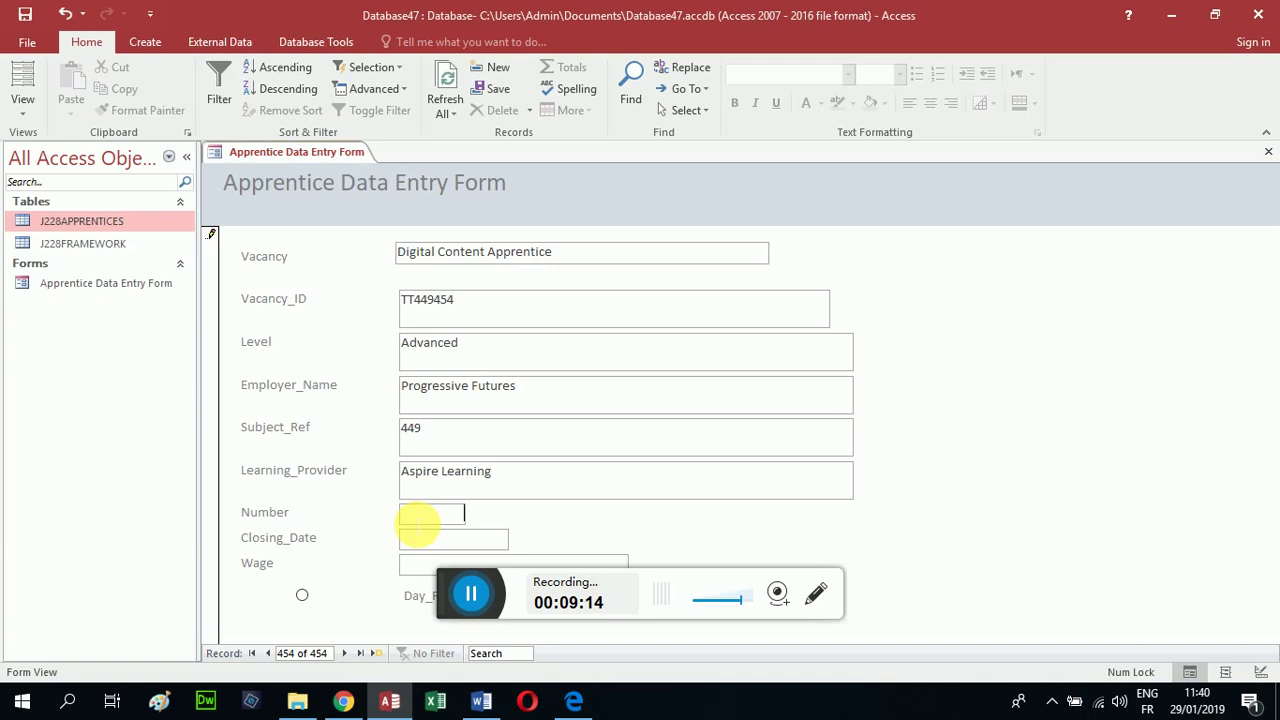
{"action": "type", "text": "2"}
{"action": "left_click", "coordinate": [432, 546]}
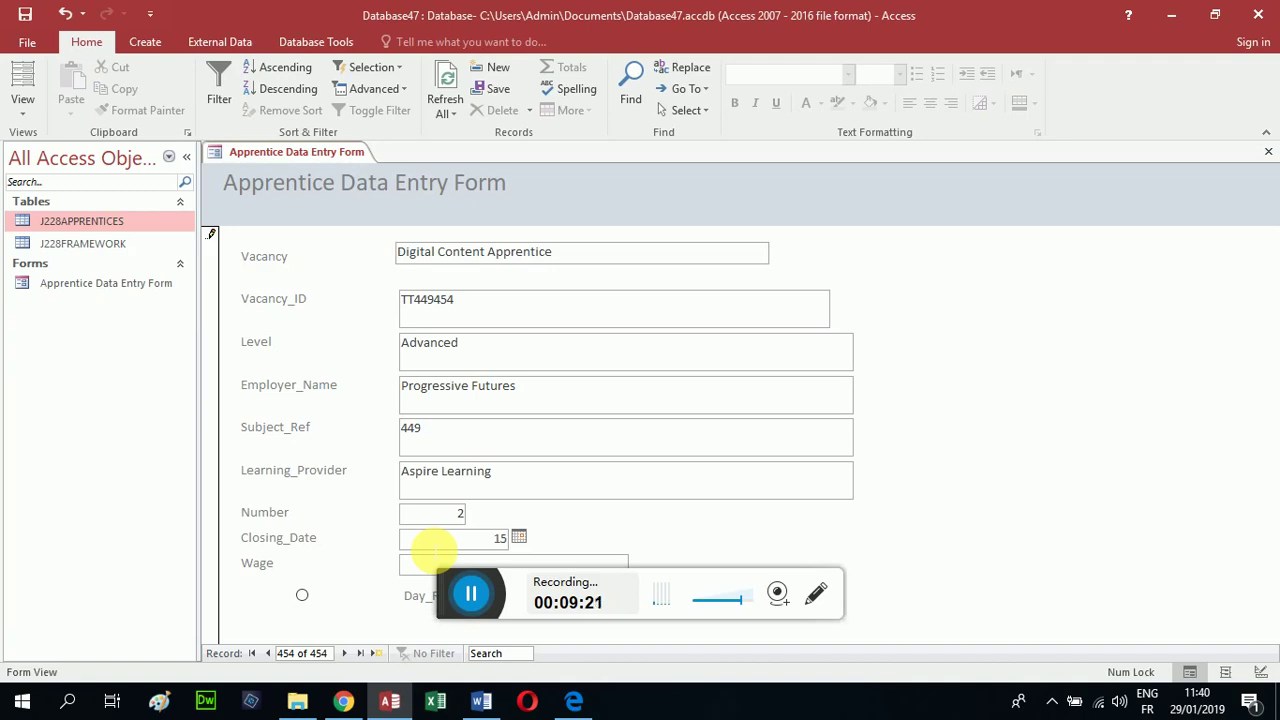
{"action": "type", "text": "15-Aug-18"}
Step: Enter a Wage of 133 and select the Day_Release option for the new record
{"action": "left_click", "coordinate": [441, 570]}
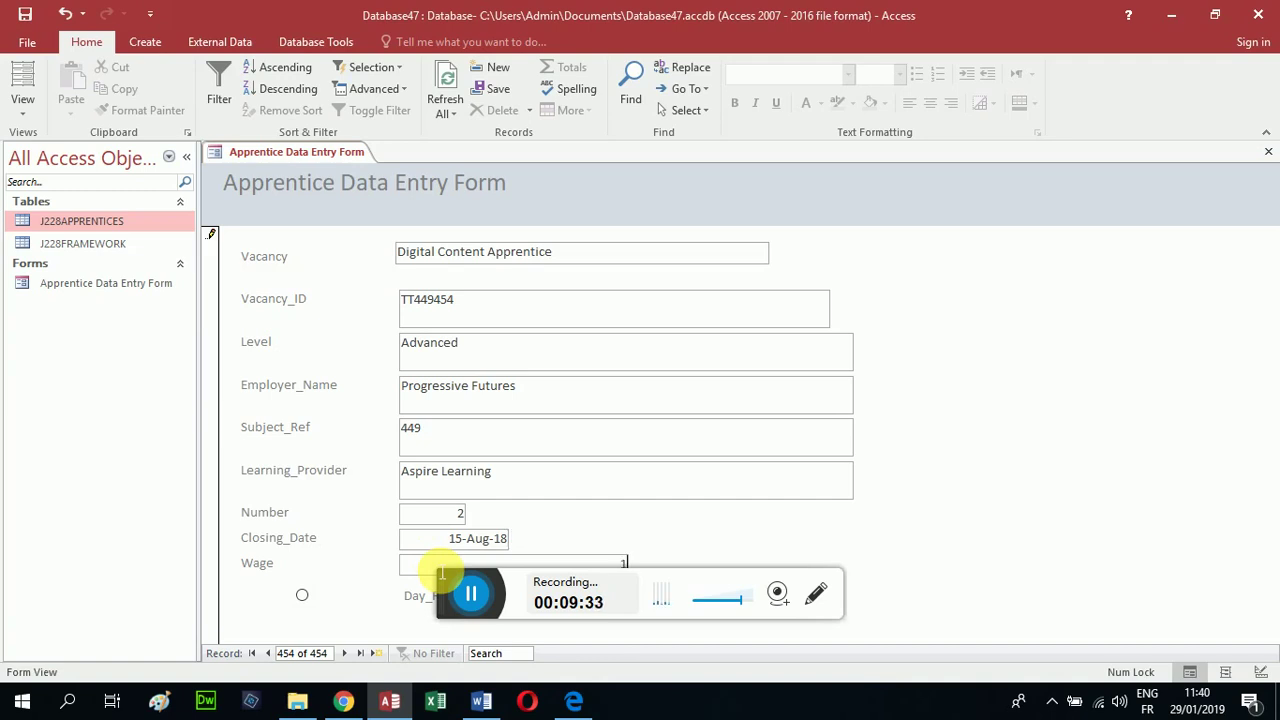
{"action": "type", "text": "133."}
{"action": "key", "text": "Tab"}
{"action": "left_click", "coordinate": [302, 597]}
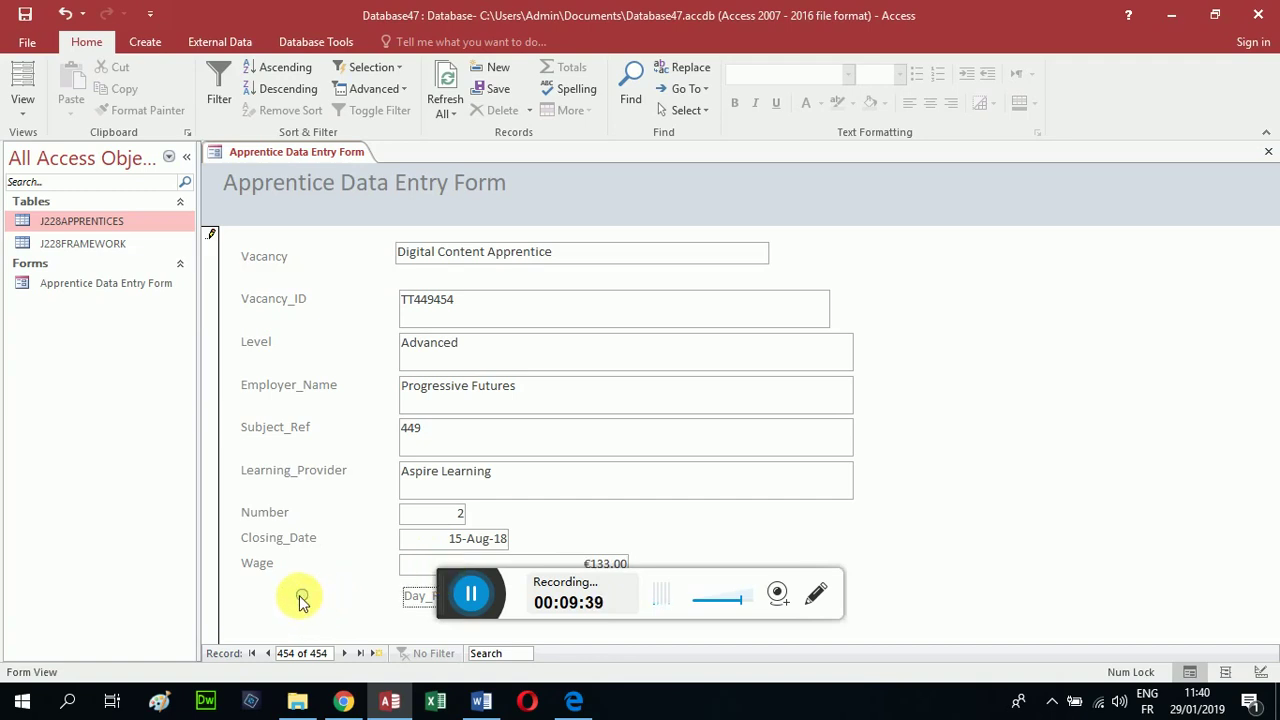
Step: Save the Apprentice Data Entry Form with the new record and close it
{"action": "right_click", "coordinate": [311, 156]}
{"action": "left_click", "coordinate": [349, 168]}
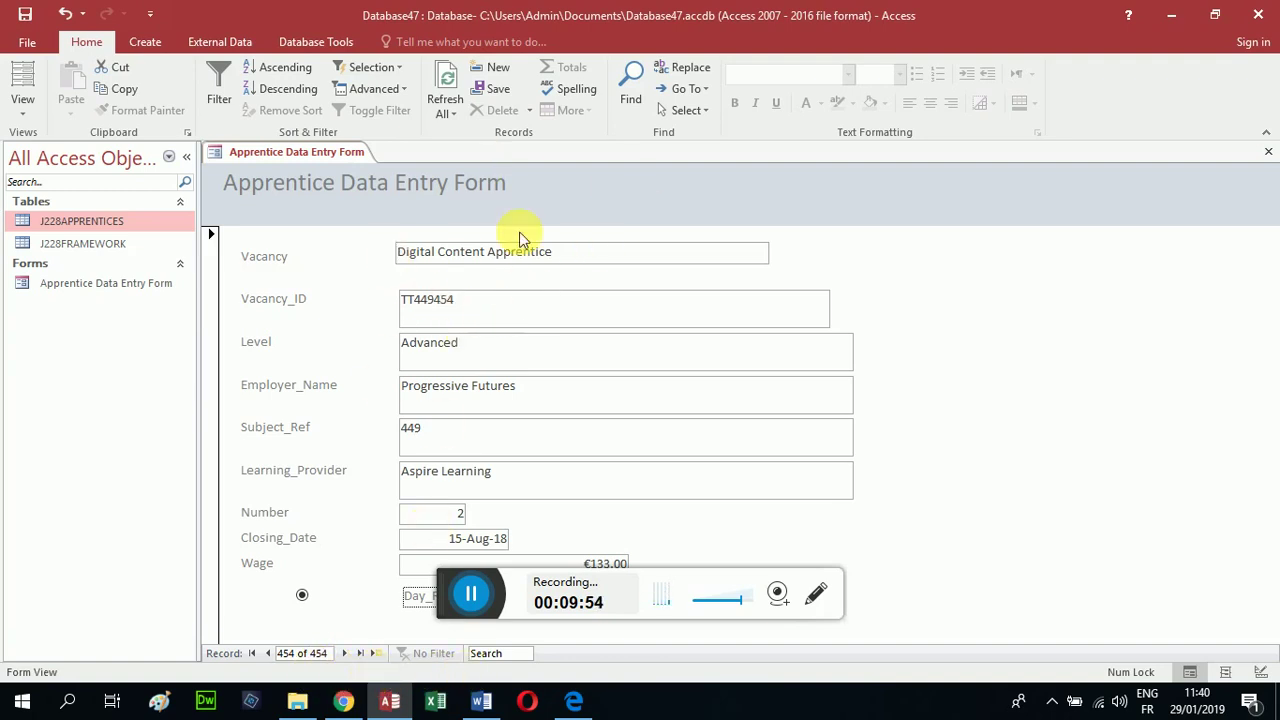
{"action": "right_click", "coordinate": [309, 153]}
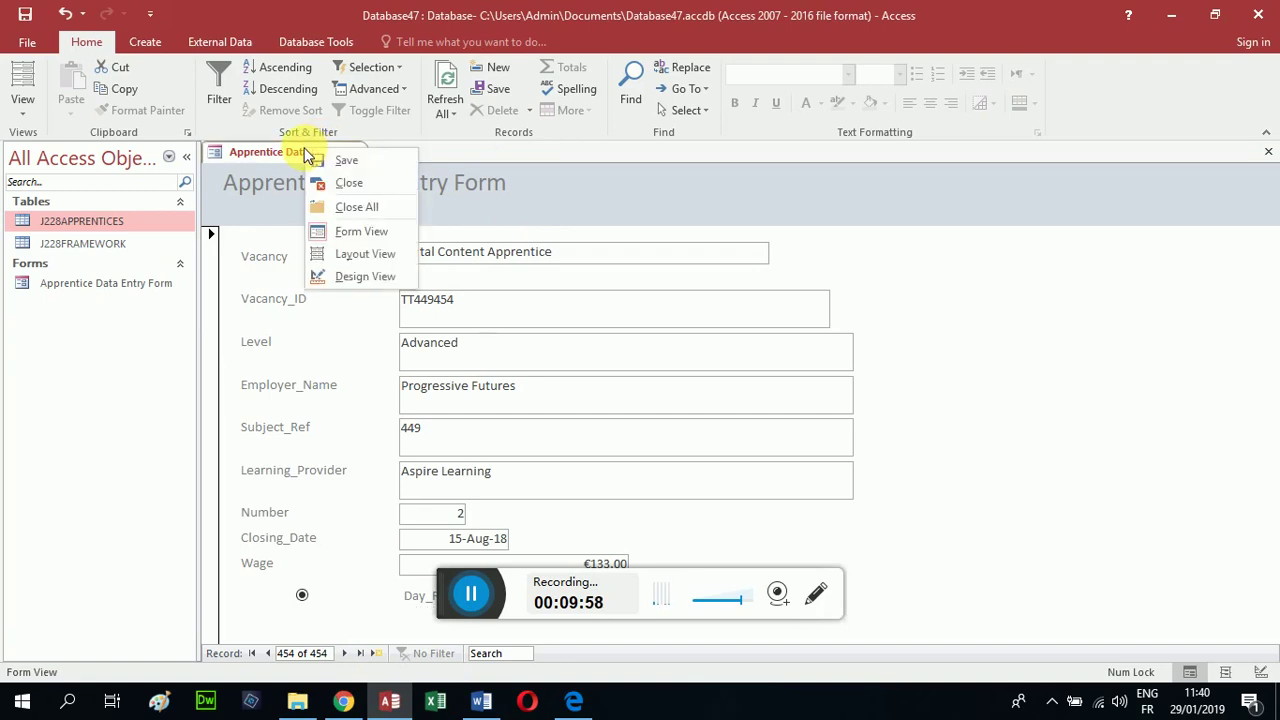
{"action": "left_click", "coordinate": [319, 160]}
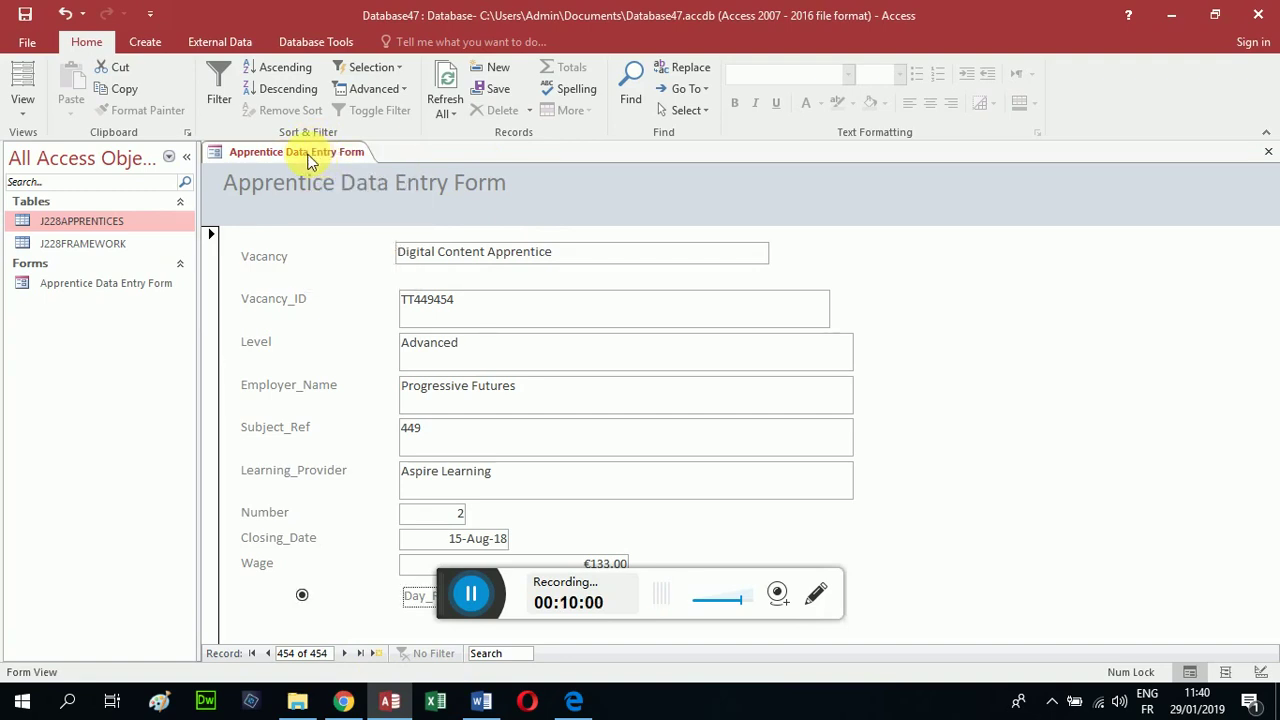
{"action": "right_click", "coordinate": [311, 155]}
{"action": "left_click", "coordinate": [345, 190]}
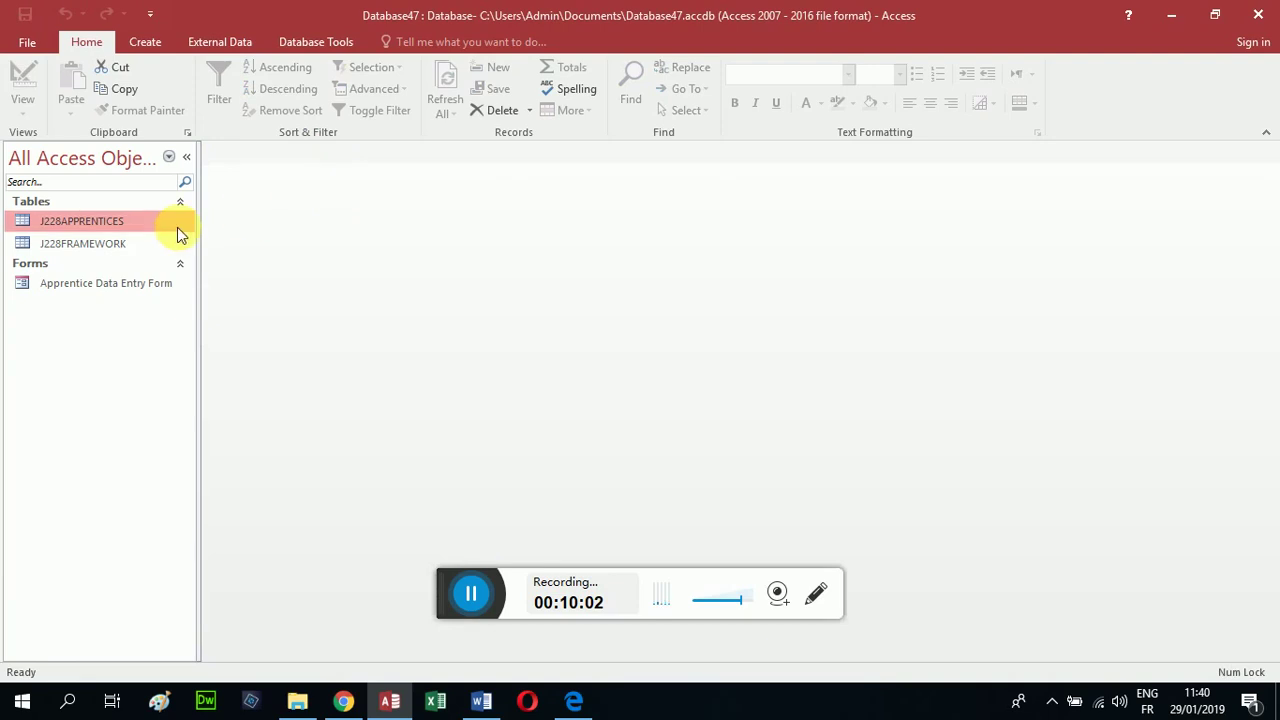
Step: Open the J228APPRENTICES table, check the Vacancy_ID in the exam paper, and search the records for TT449454
{"action": "double_click", "coordinate": [129, 224]}
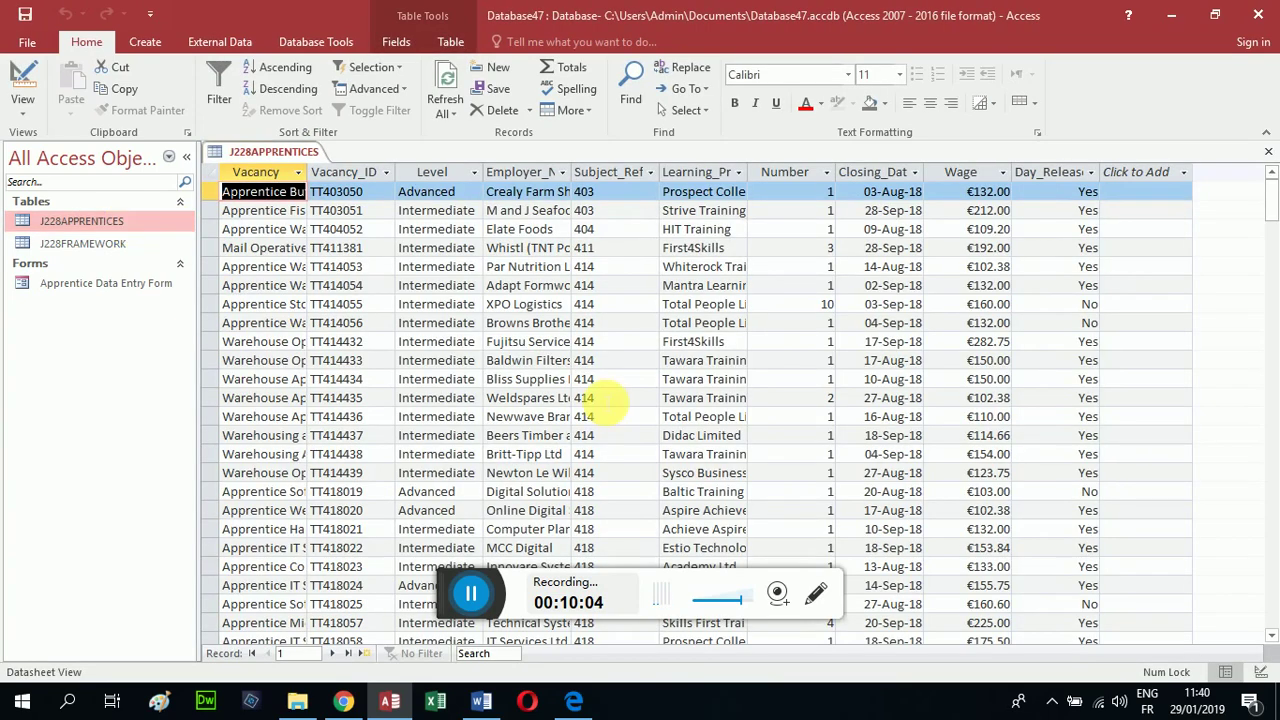
{"action": "left_click", "coordinate": [490, 653]}
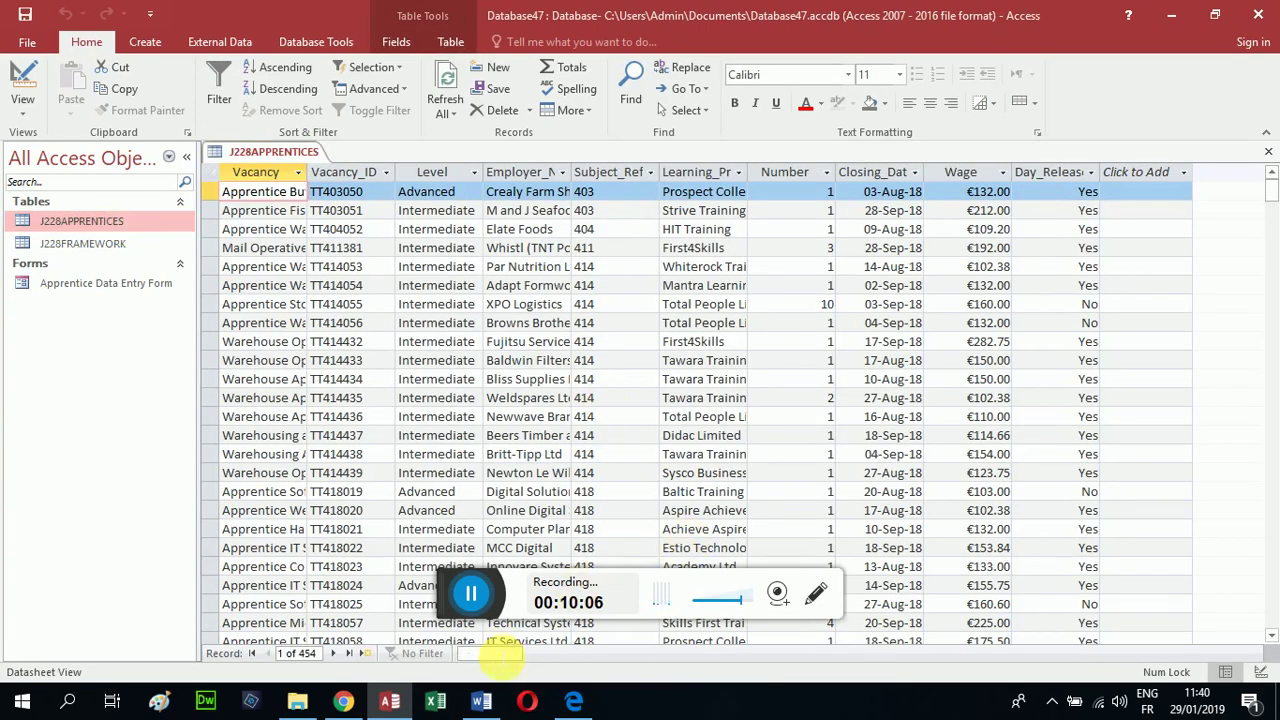
{"action": "left_click", "coordinate": [575, 700]}
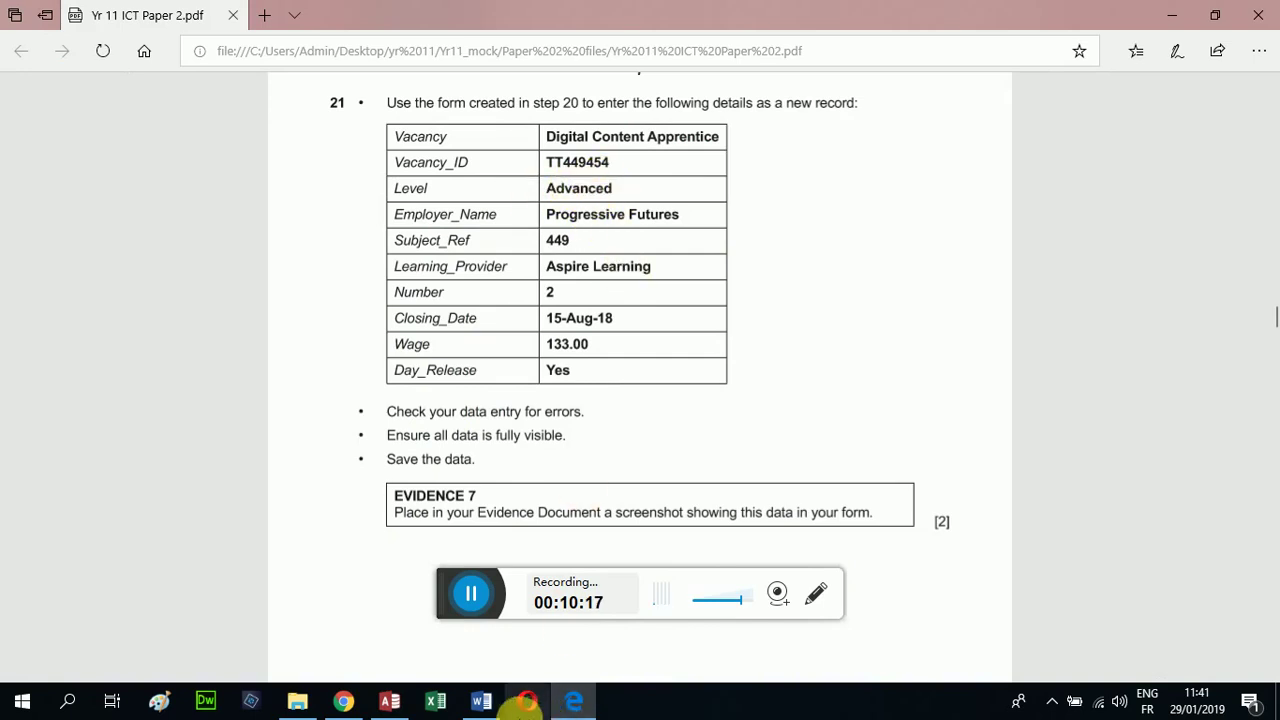
{"action": "left_click", "coordinate": [390, 702]}
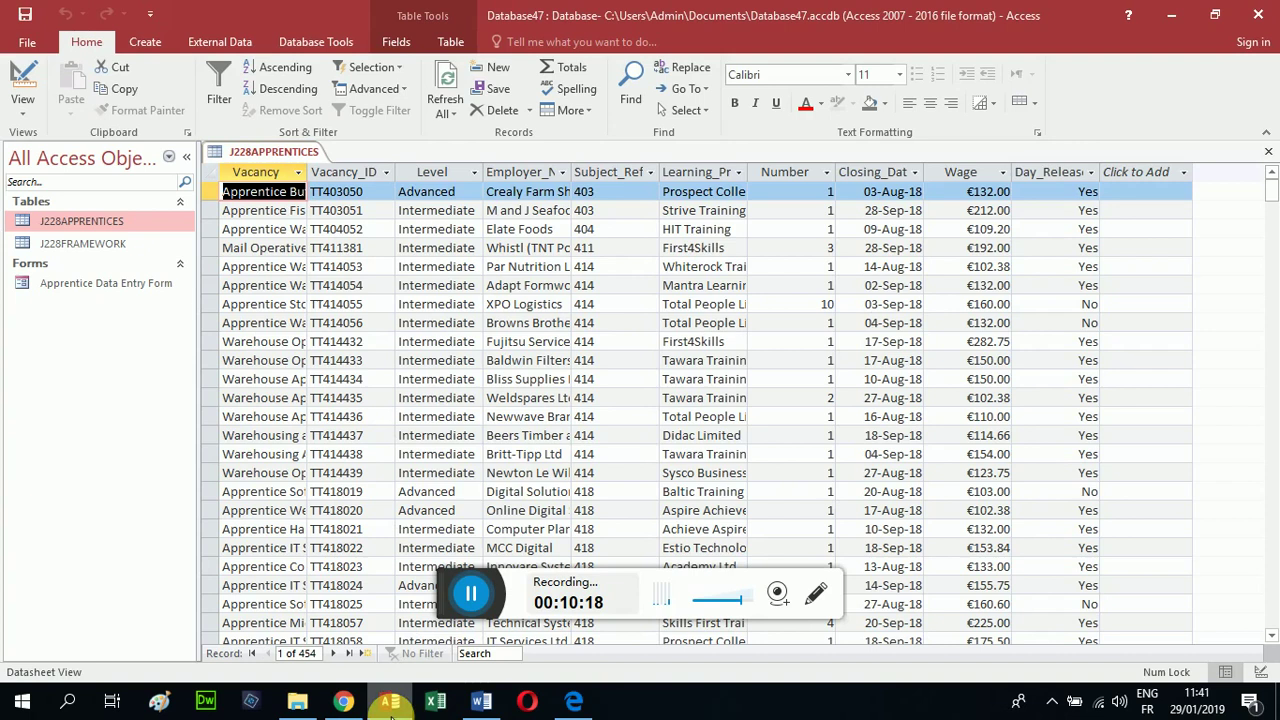
{"action": "left_click", "coordinate": [488, 653]}
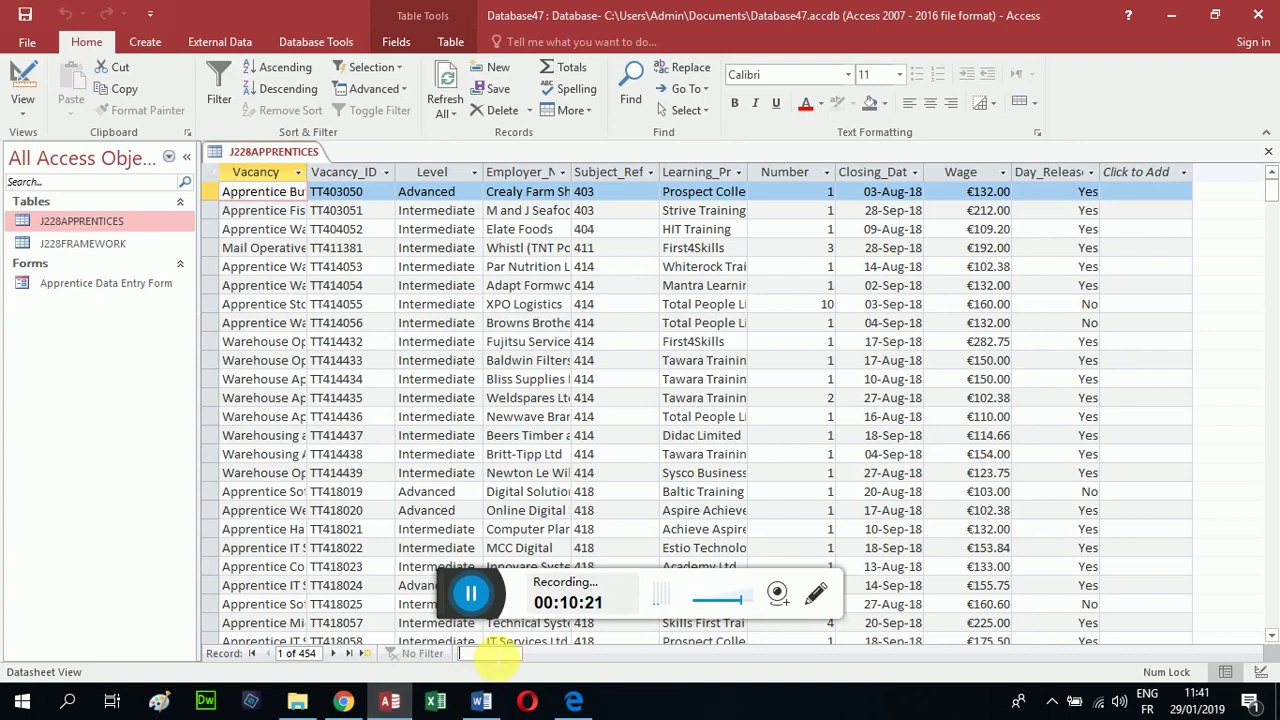
{"action": "type", "text": "TT"}
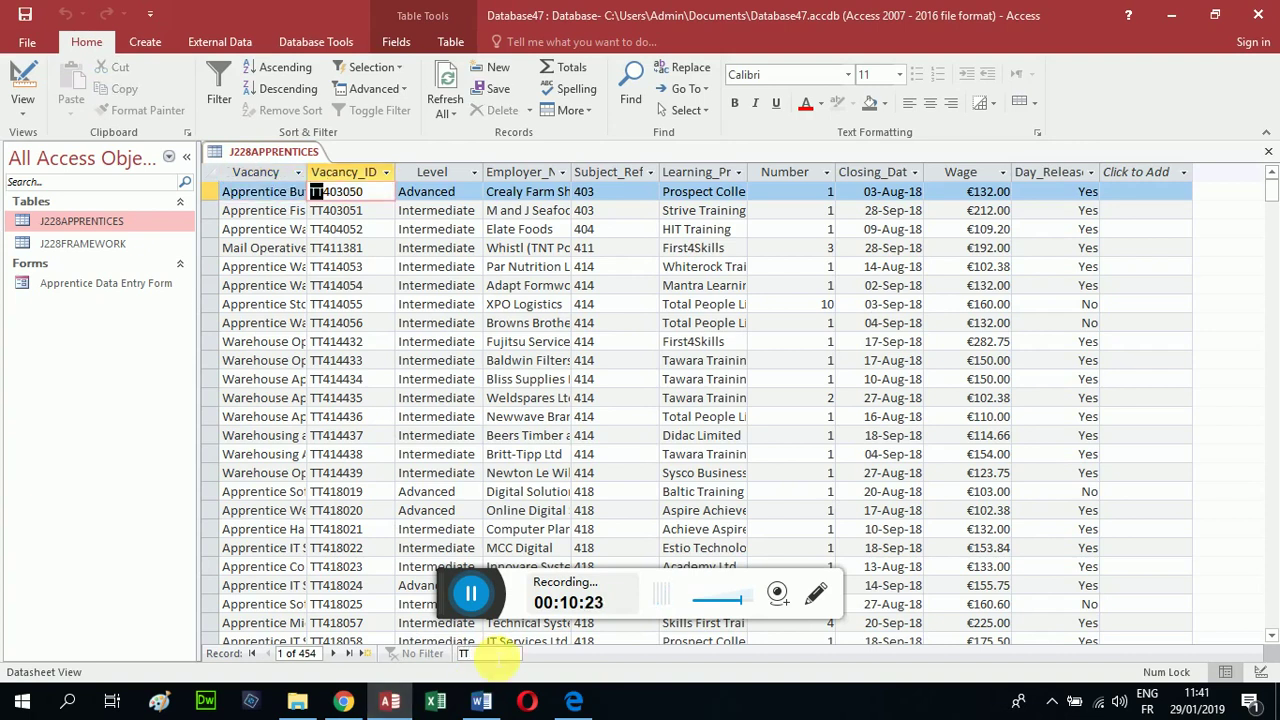
{"action": "type", "text": "449454"}
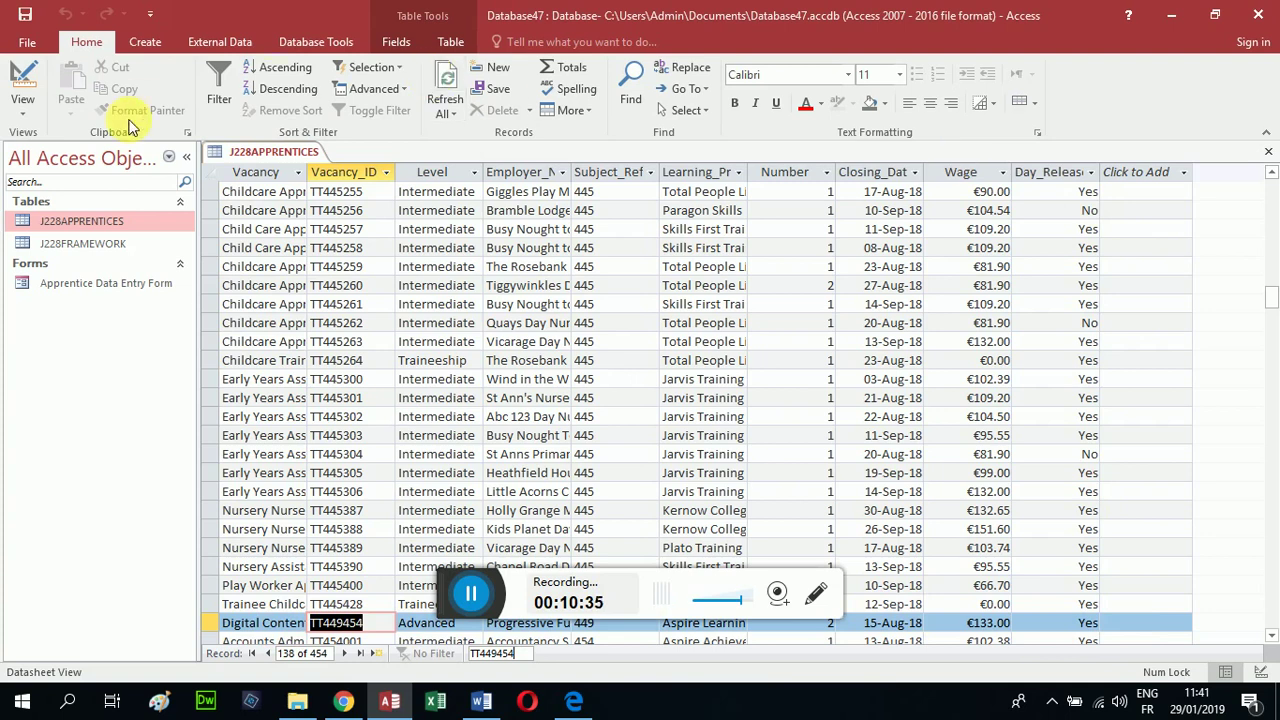
Step: Close the J228APPRENTICES table
{"action": "right_click", "coordinate": [251, 156]}
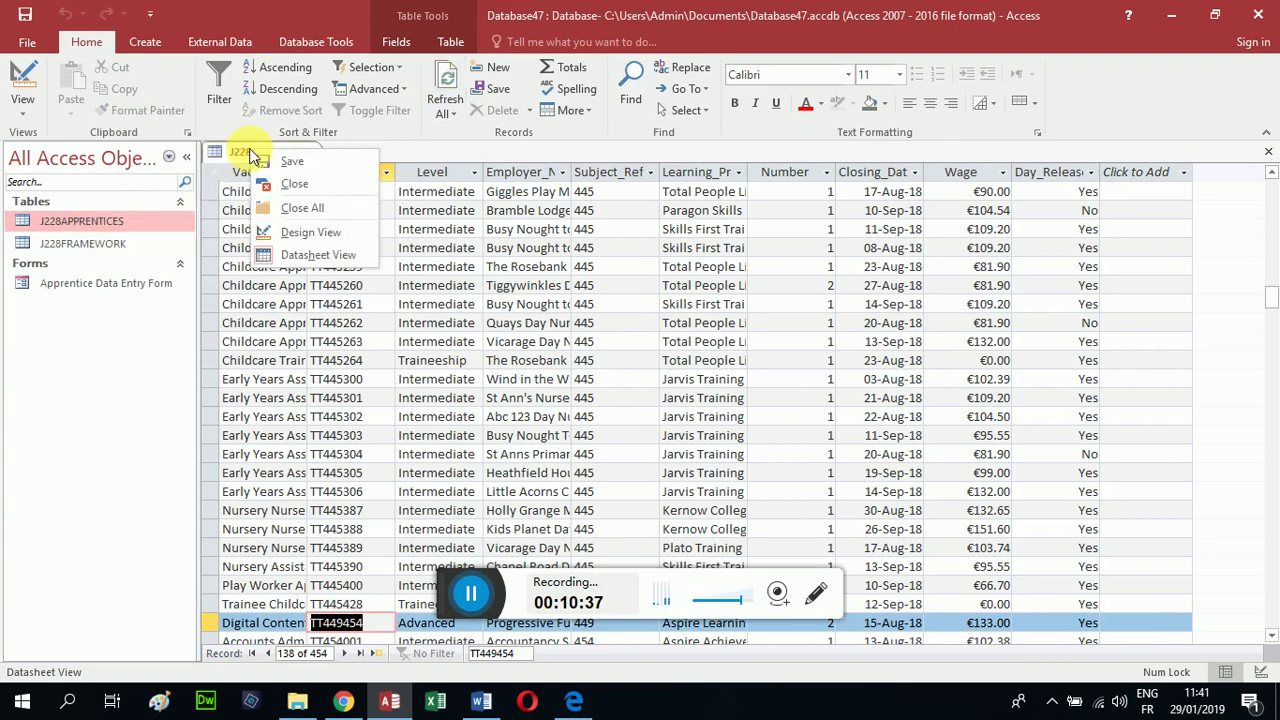
{"action": "key", "text": "Escape"}
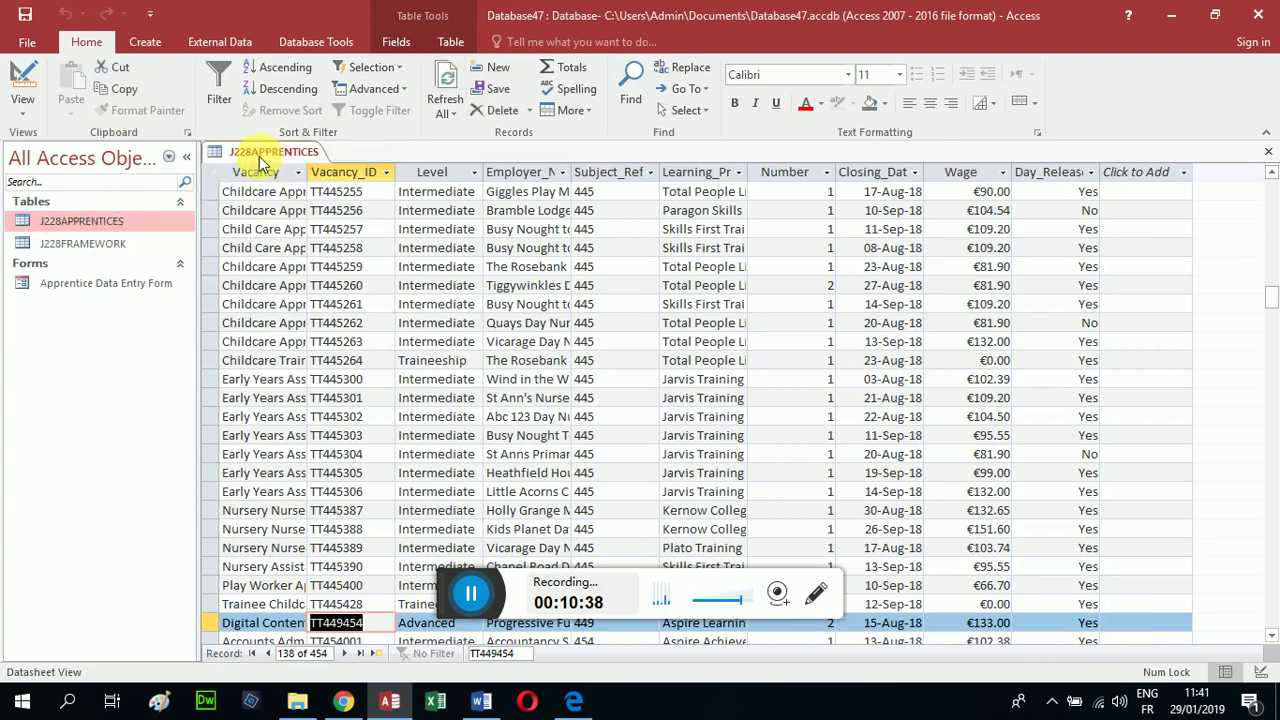
{"action": "right_click", "coordinate": [262, 162]}
{"action": "left_click", "coordinate": [279, 193]}
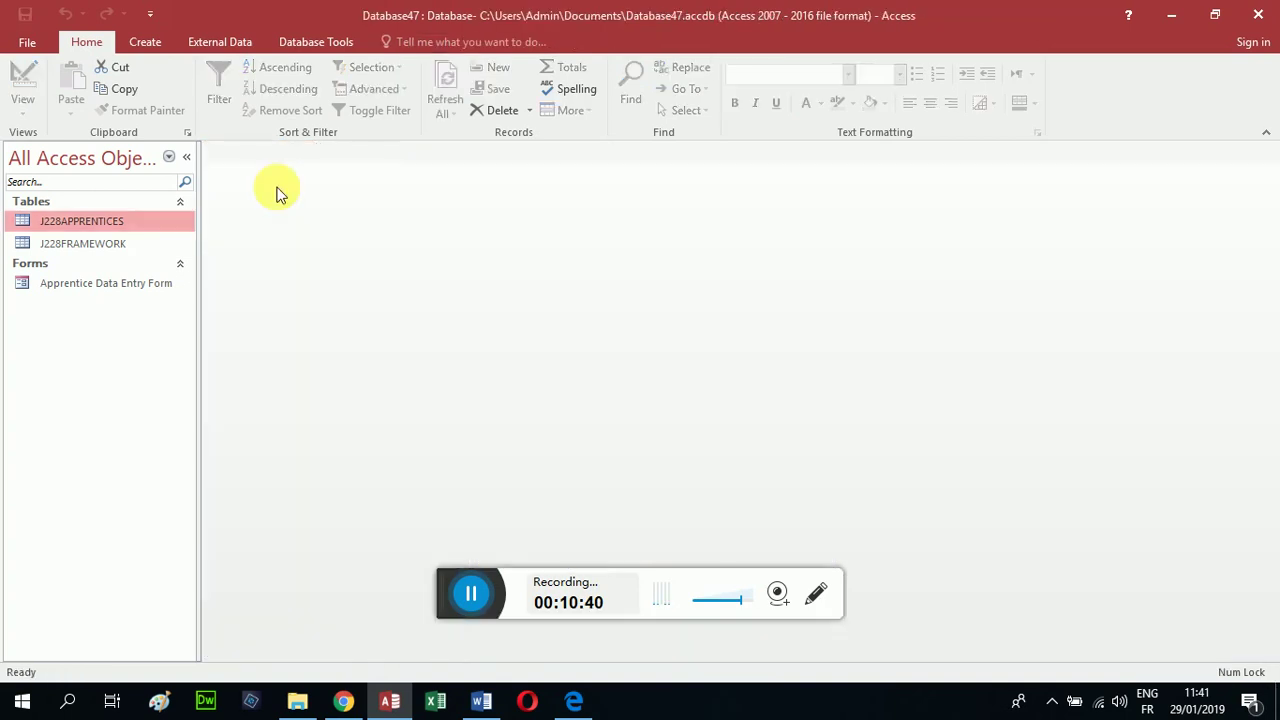
Step: Switch to the exam paper PDF in Edge and review question 21's checking, saving and Evidence 7 screenshot requirements
{"action": "left_click", "coordinate": [578, 705]}
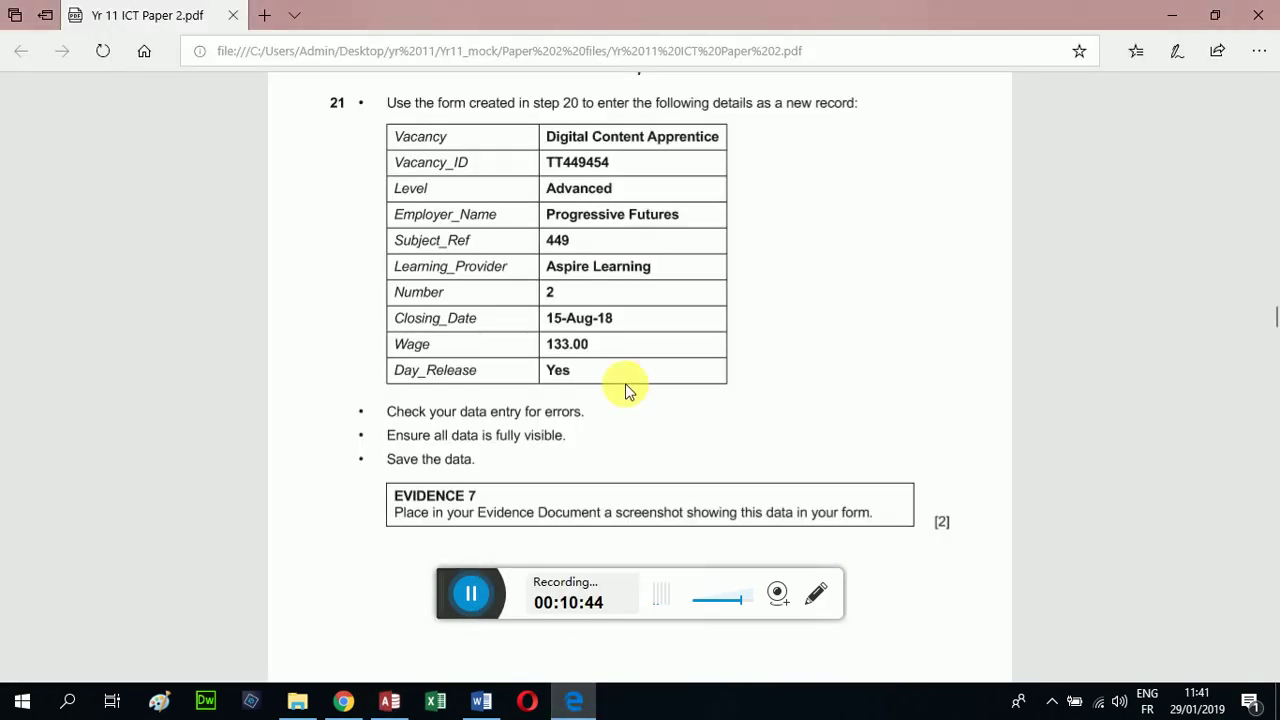
{"action": "scroll", "coordinate": [625, 388], "scroll_direction": "down", "scroll_amount": 1}
{"action": "scroll", "coordinate": [625, 388], "scroll_direction": "down", "scroll_amount": 2}
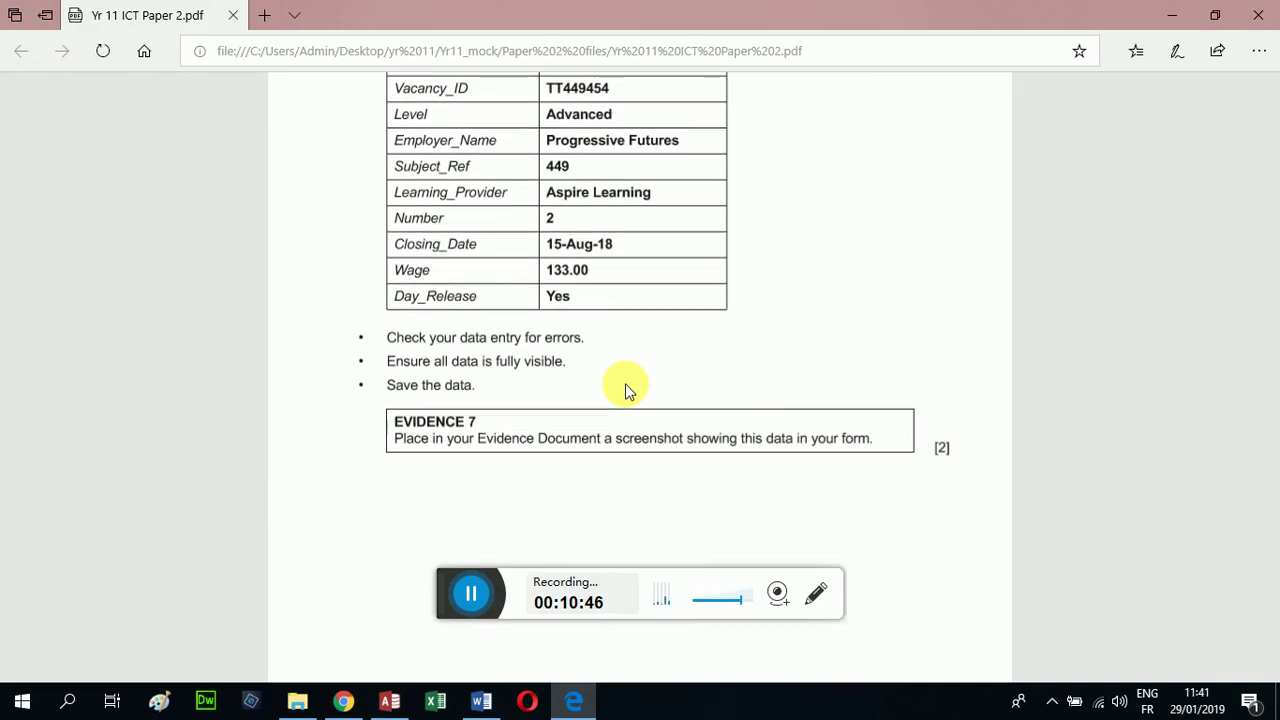
{"action": "scroll", "coordinate": [625, 388], "scroll_direction": "down", "scroll_amount": 1}
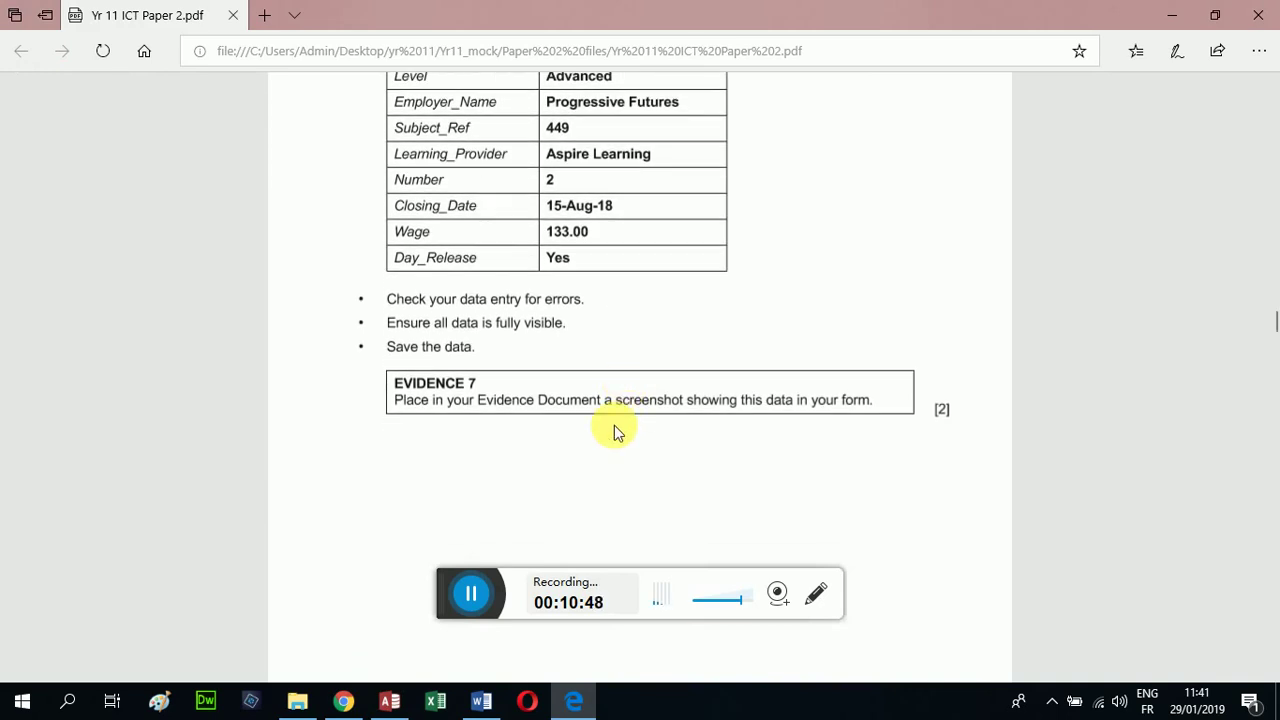
{"action": "scroll", "coordinate": [613, 418], "scroll_direction": "up", "scroll_amount": 1}
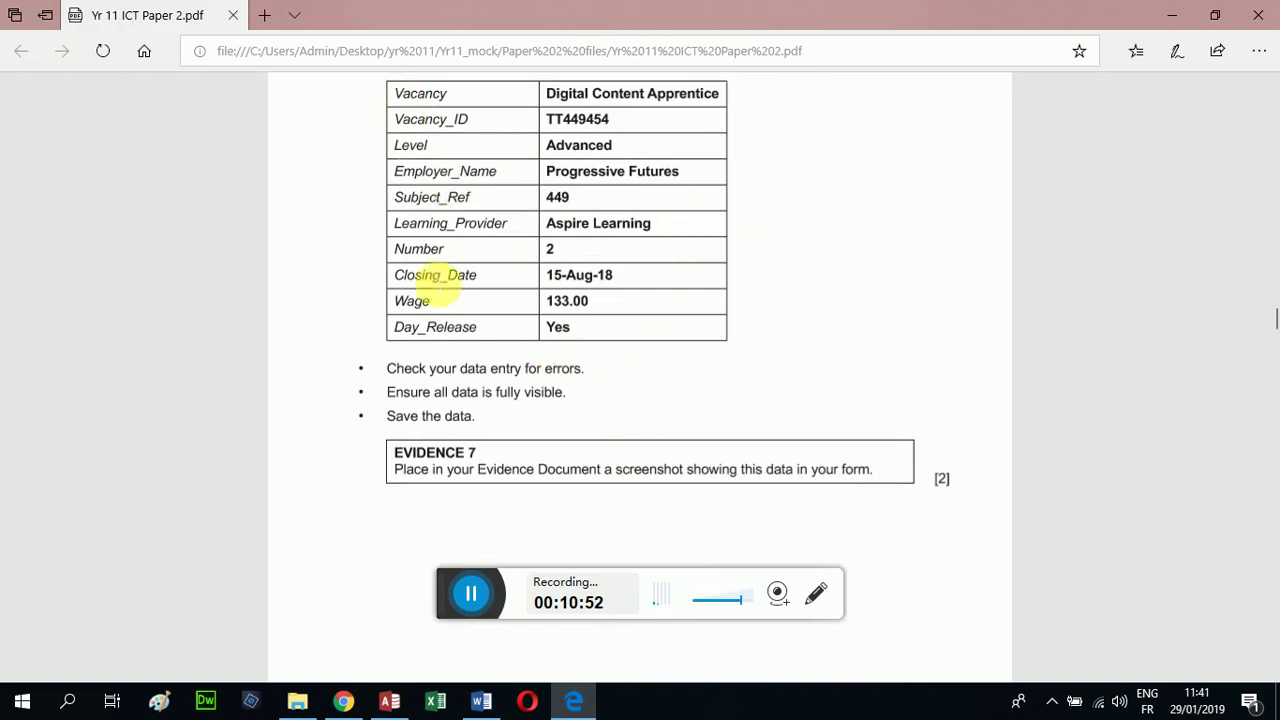
{"action": "scroll", "coordinate": [731, 326], "scroll_direction": "down", "scroll_amount": 1}
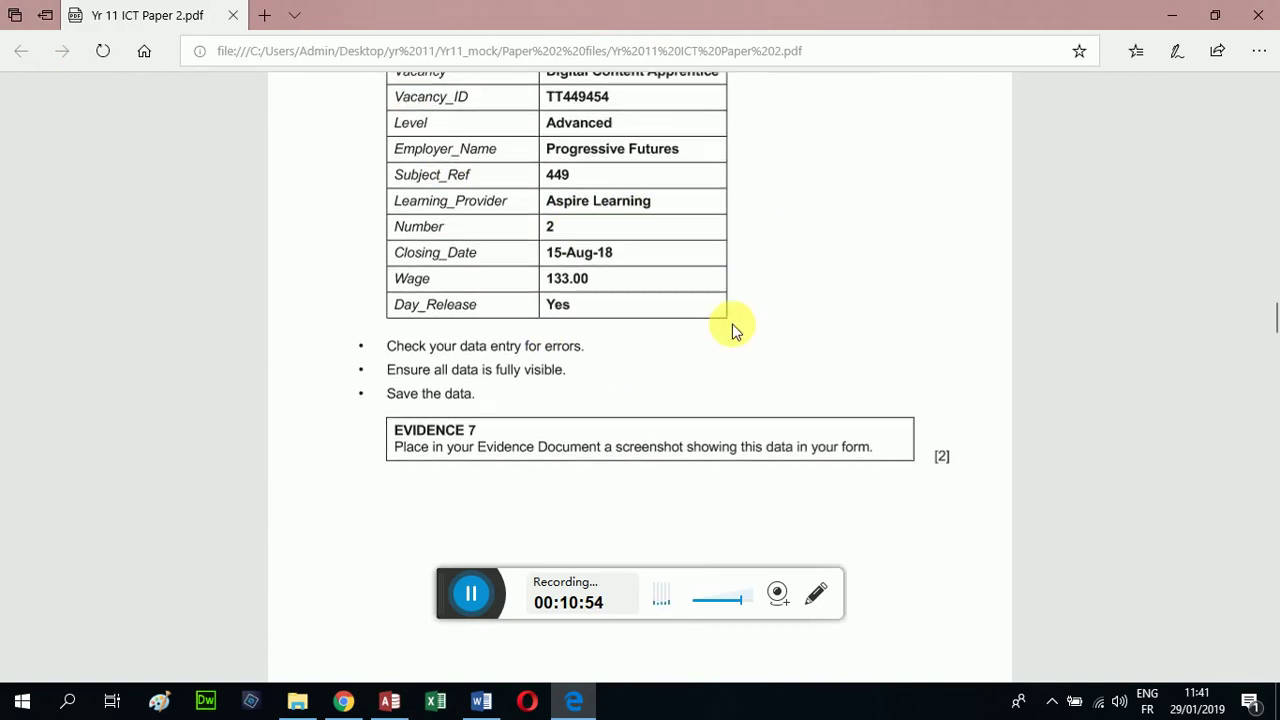
{"action": "scroll", "coordinate": [731, 330], "scroll_direction": "down", "scroll_amount": 1}
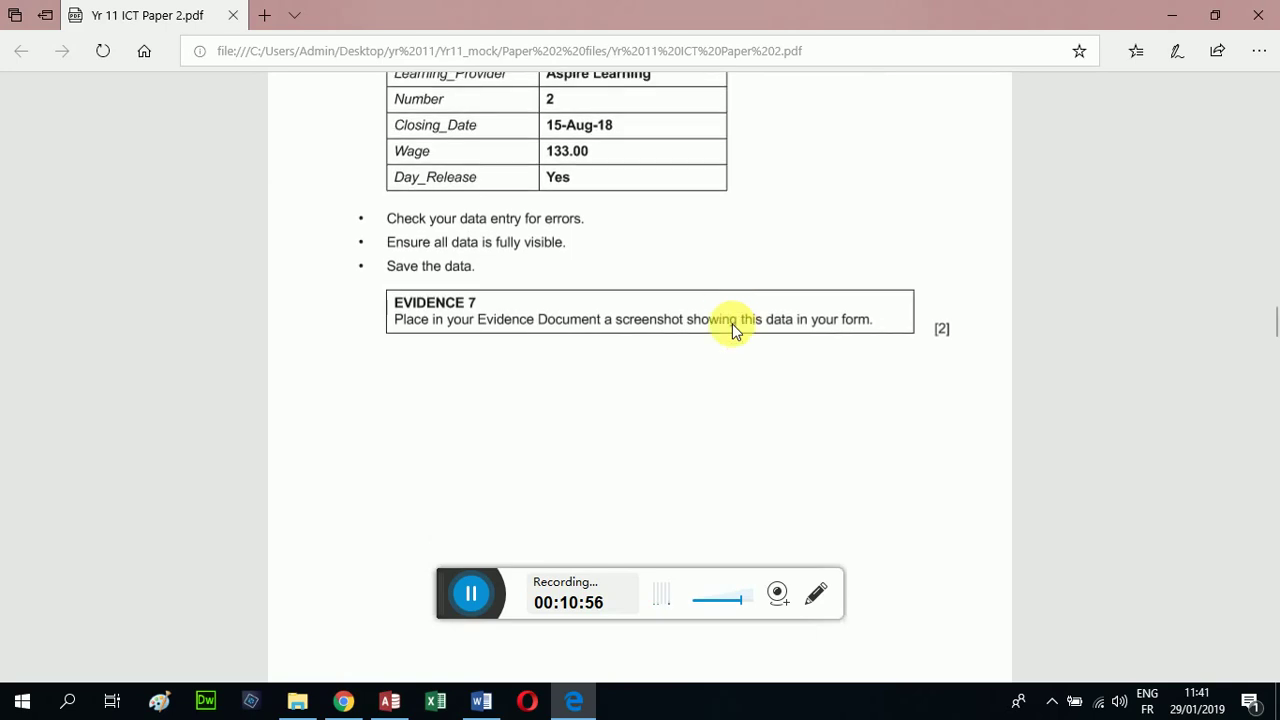
{"action": "scroll", "coordinate": [731, 330], "scroll_direction": "down", "scroll_amount": 1}
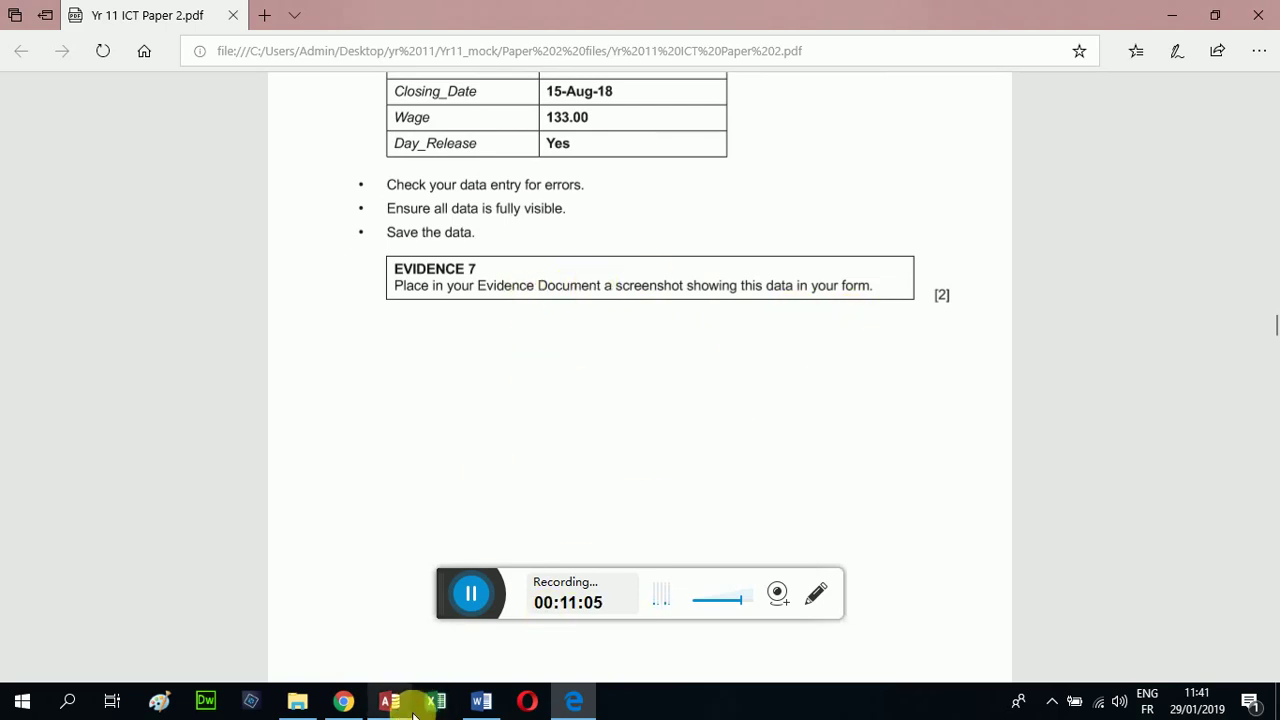
Step: Go to question 22 in the exam paper and read the requirements for the report using fields from both tables
{"action": "scroll", "coordinate": [654, 563], "scroll_direction": "down", "scroll_amount": 4}
{"action": "scroll", "coordinate": [654, 563], "scroll_direction": "down", "scroll_amount": 3}
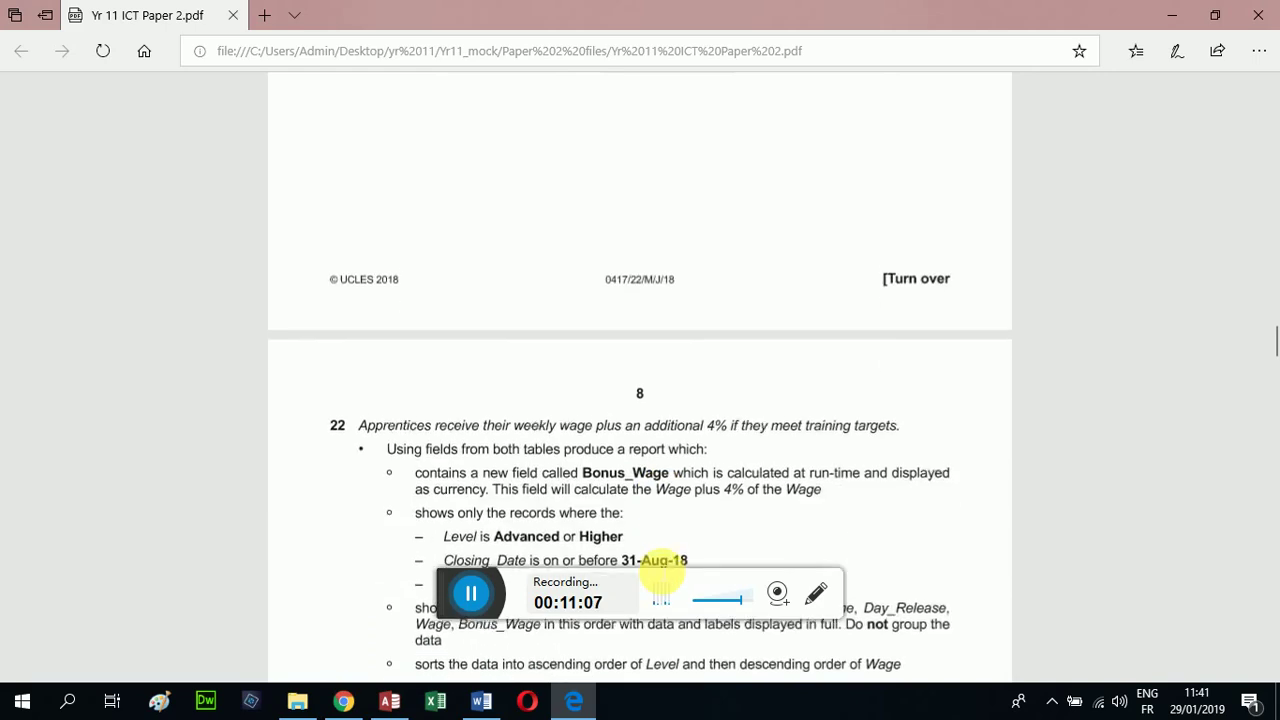
{"action": "scroll", "coordinate": [662, 575], "scroll_direction": "down", "scroll_amount": 3}
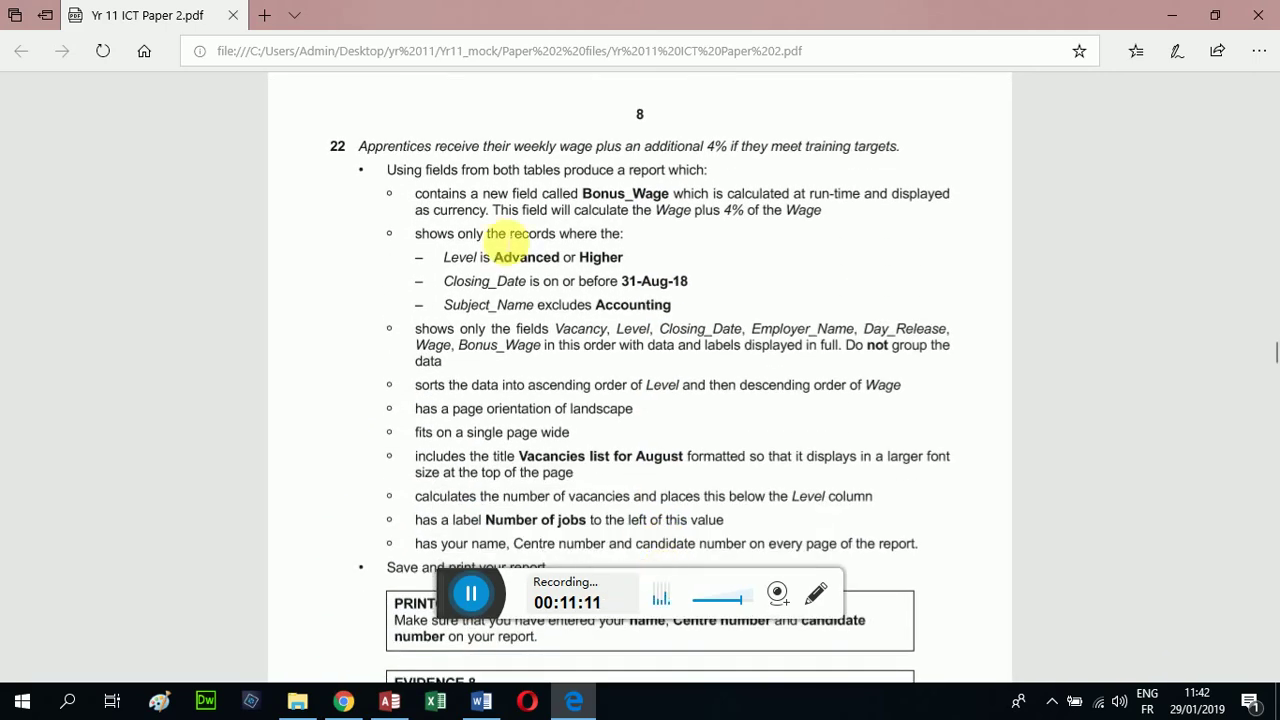
{"action": "scroll", "coordinate": [415, 200], "scroll_direction": "down", "scroll_amount": 1}
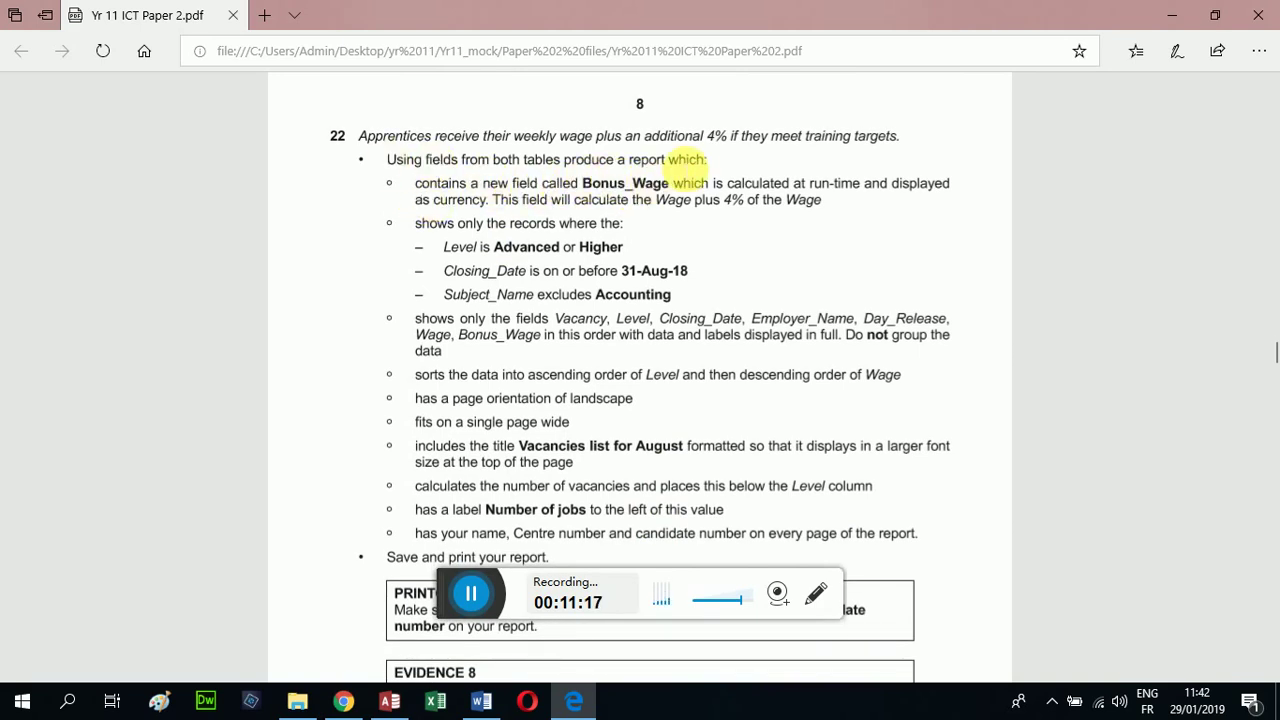
{"action": "scroll", "coordinate": [688, 160], "scroll_direction": "down", "scroll_amount": 1}
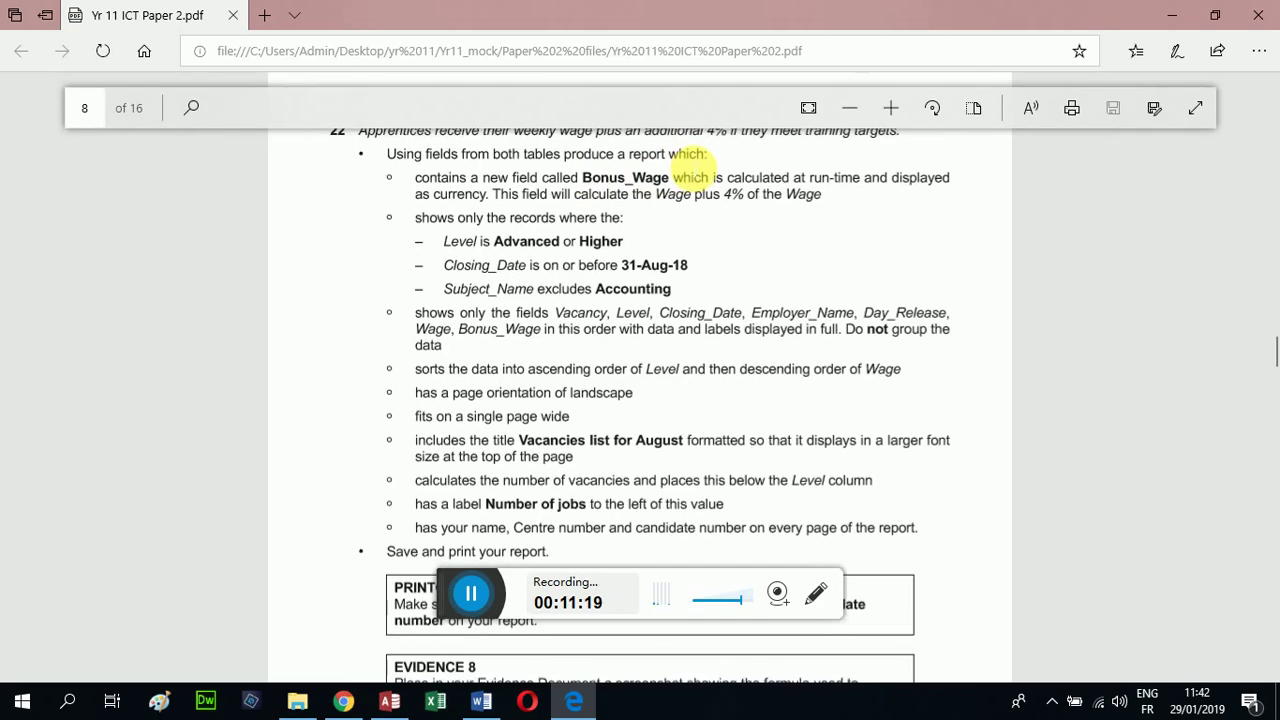
{"action": "scroll", "coordinate": [688, 200], "scroll_direction": "down", "scroll_amount": 1}
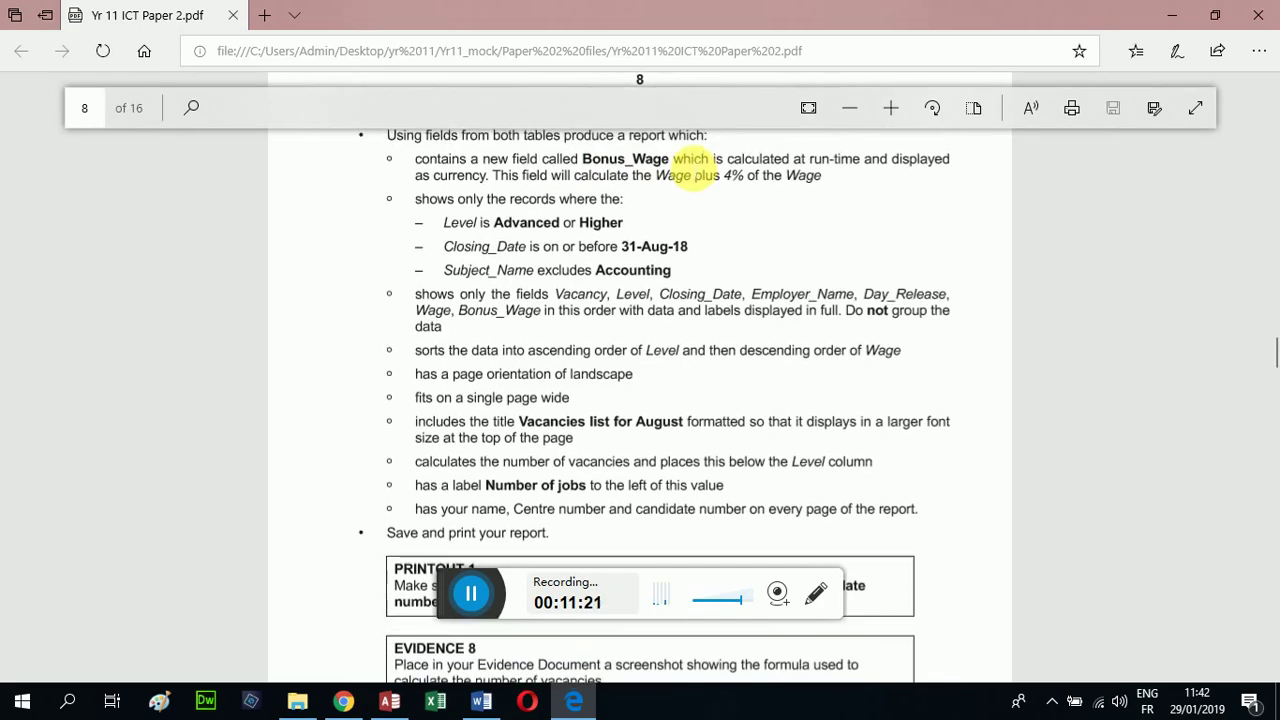